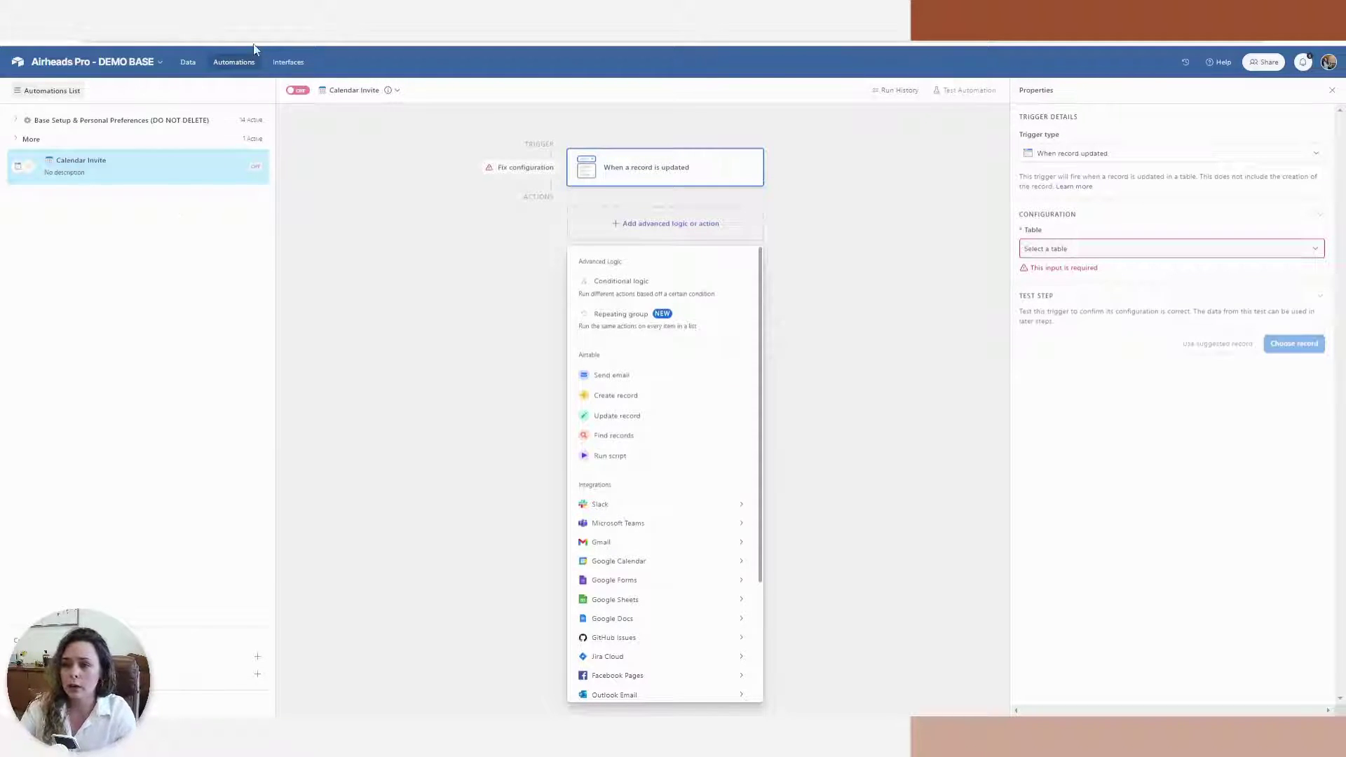
Go back to the Checklists table's data view
click(186, 62)
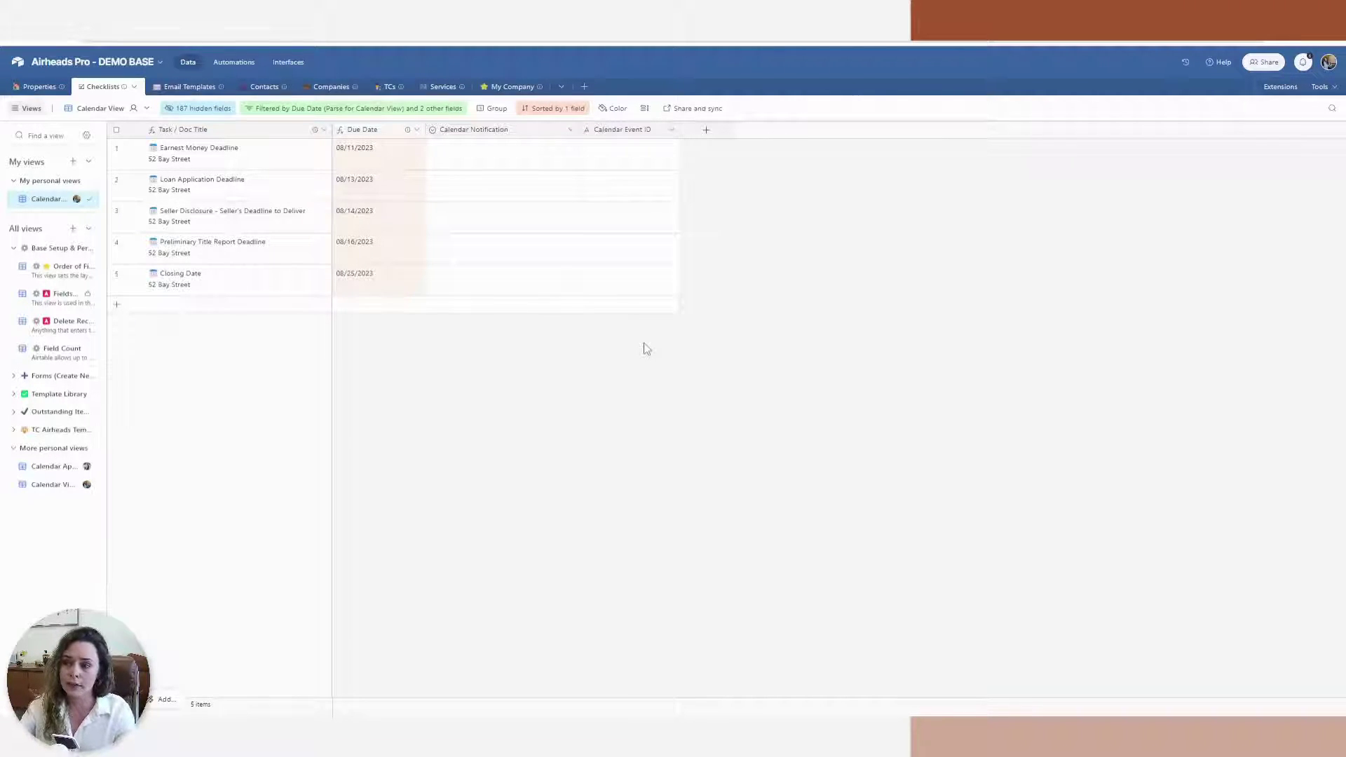
Set Earnest Money Deadline's Calendar Notification to a new 'Send Initial Invite' option
click(538, 153)
click(538, 155)
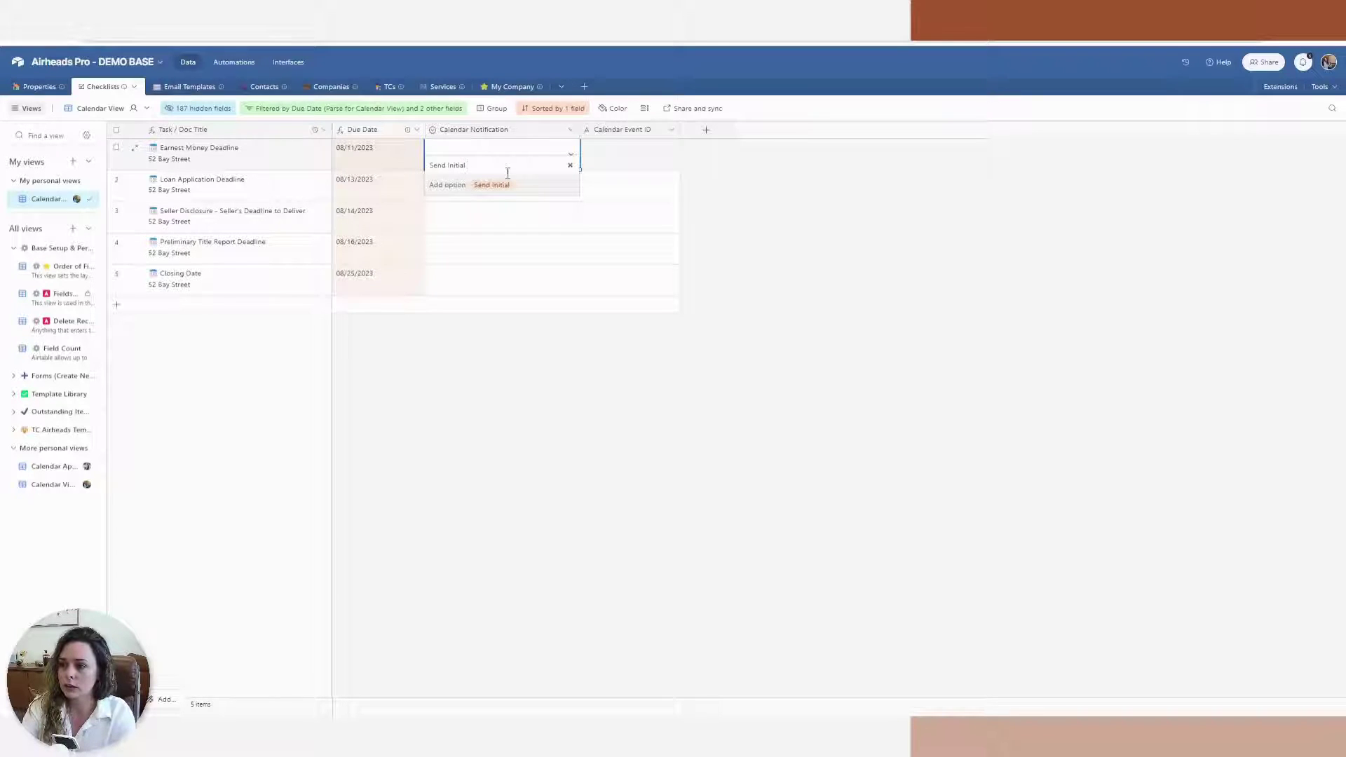
text(In)
text(te)
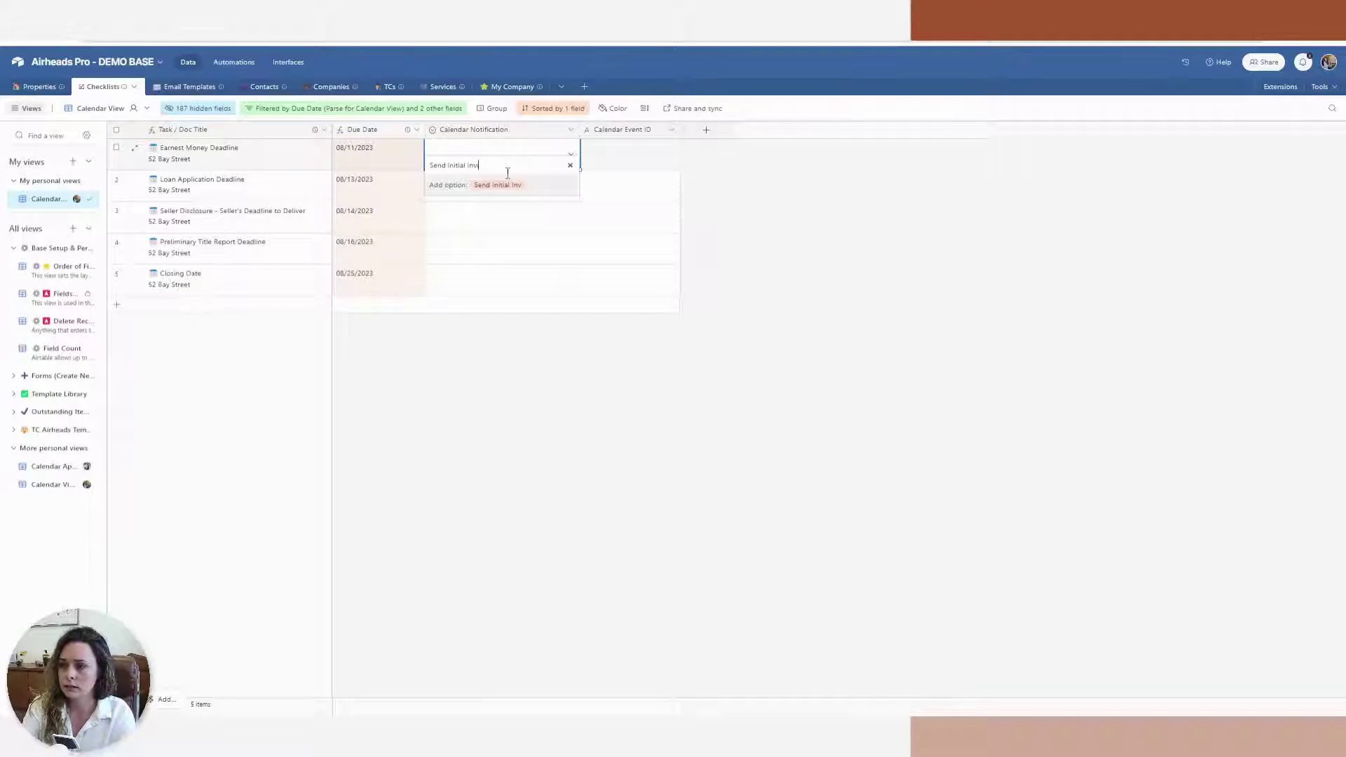
text(te)
key(Return)
Add an 'Update Calendar Invitation' choice to the Calendar Notification field
double_click(517, 137)
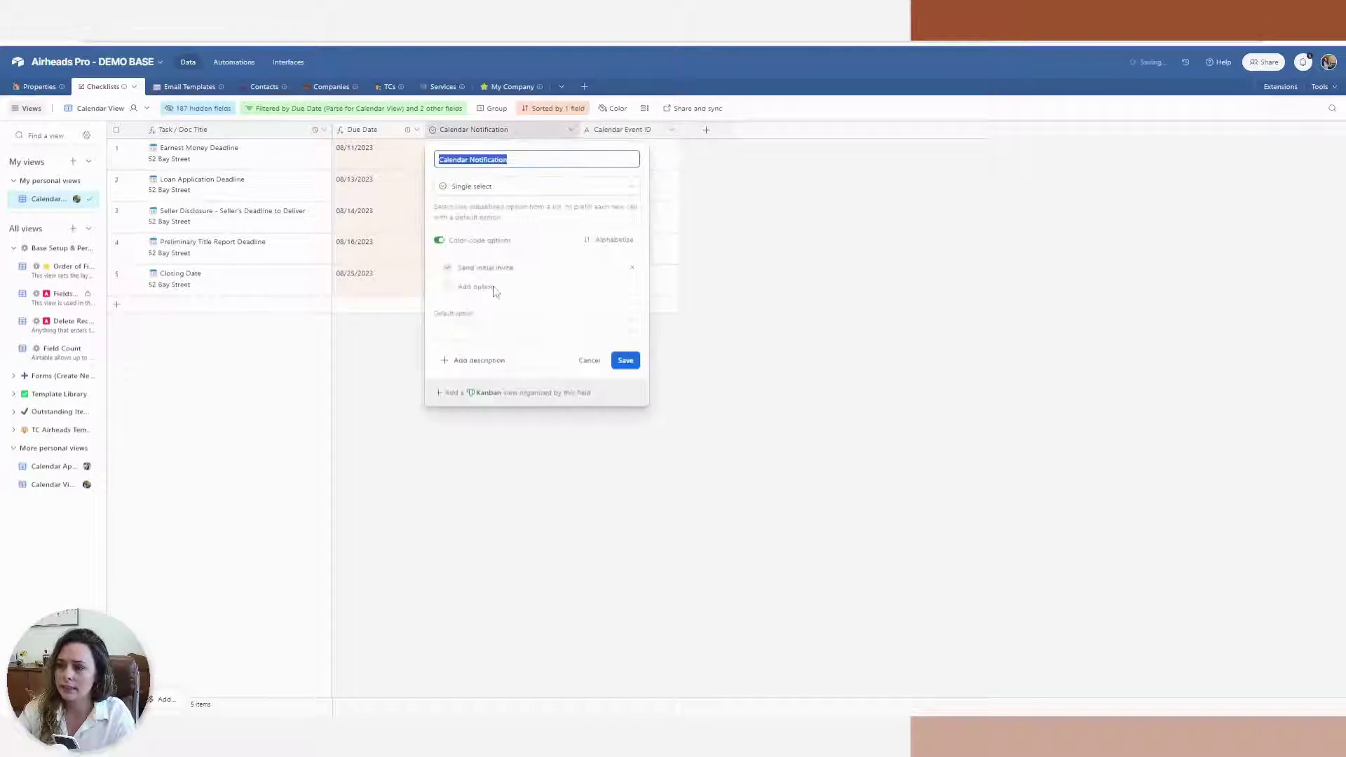
click(482, 288)
text(Update)
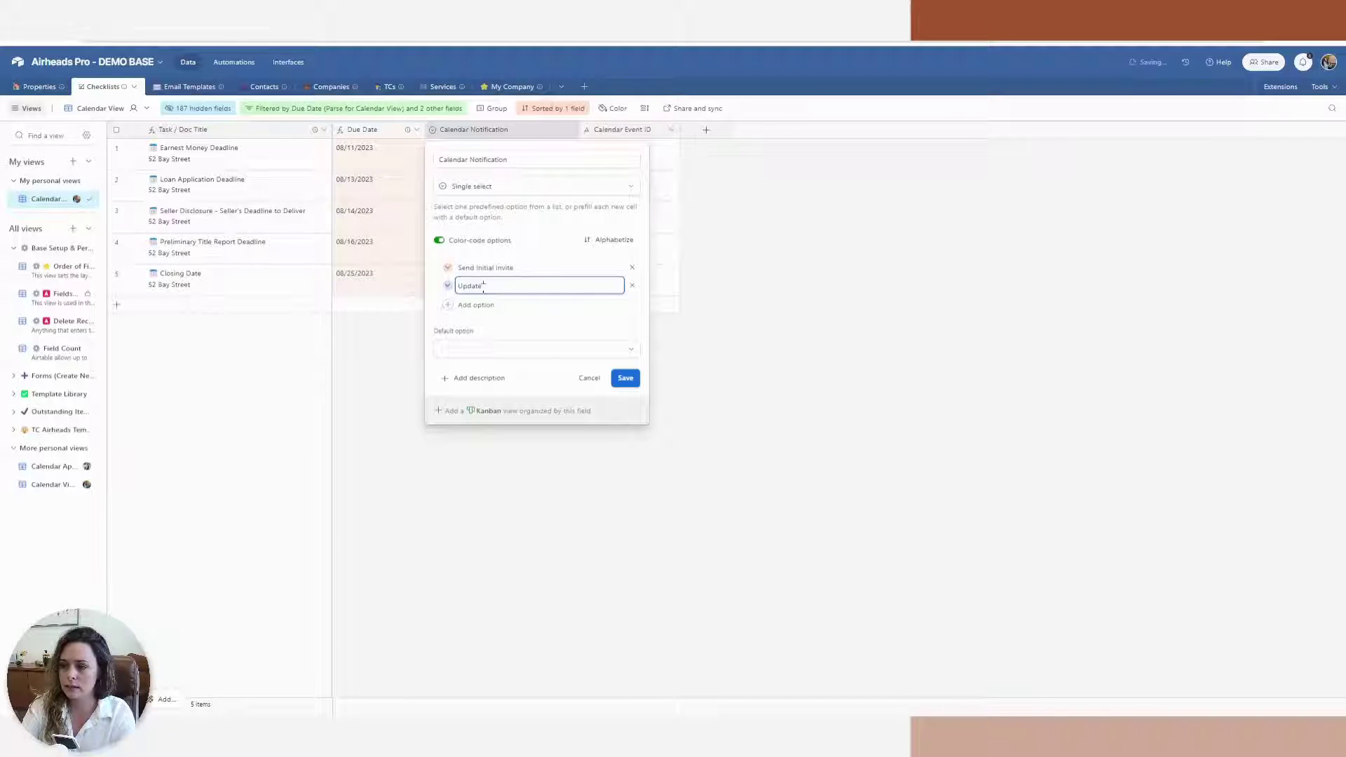
text( Caln)
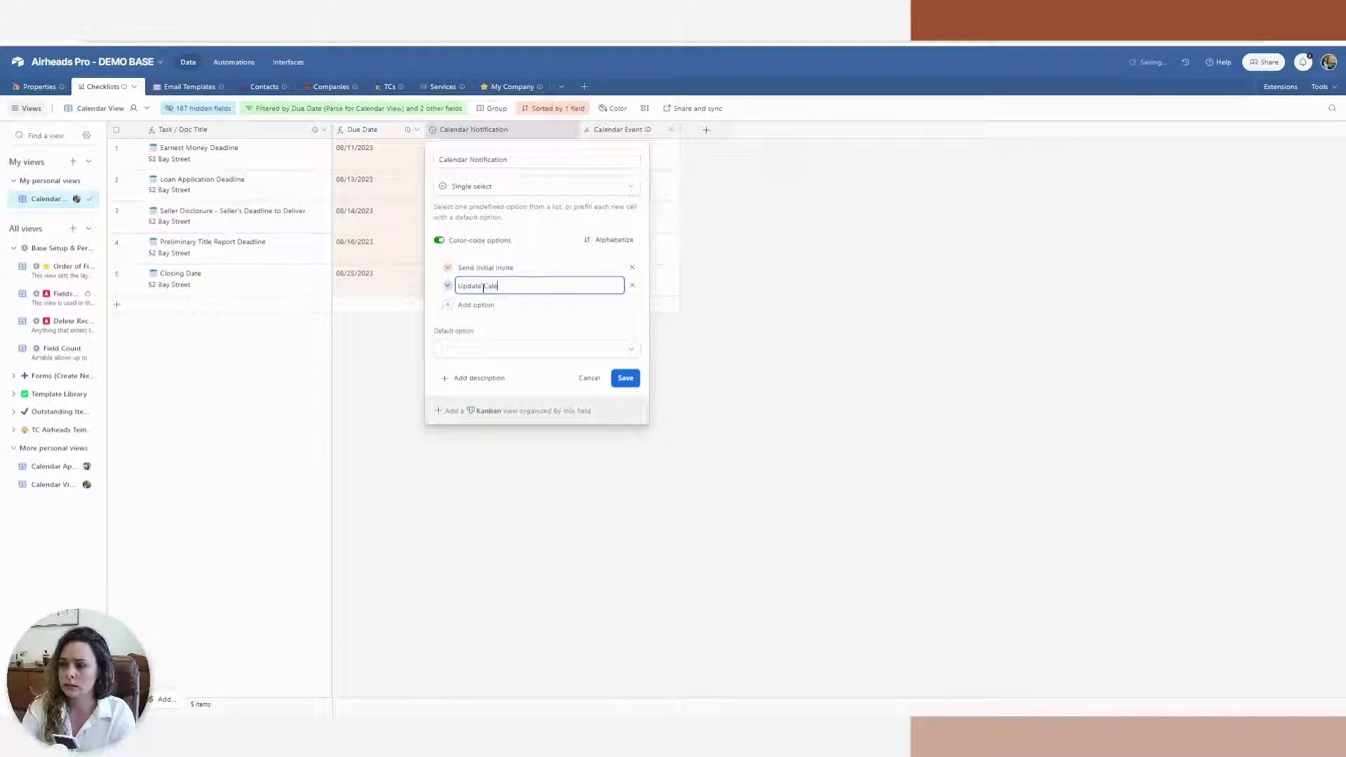
text(dar )
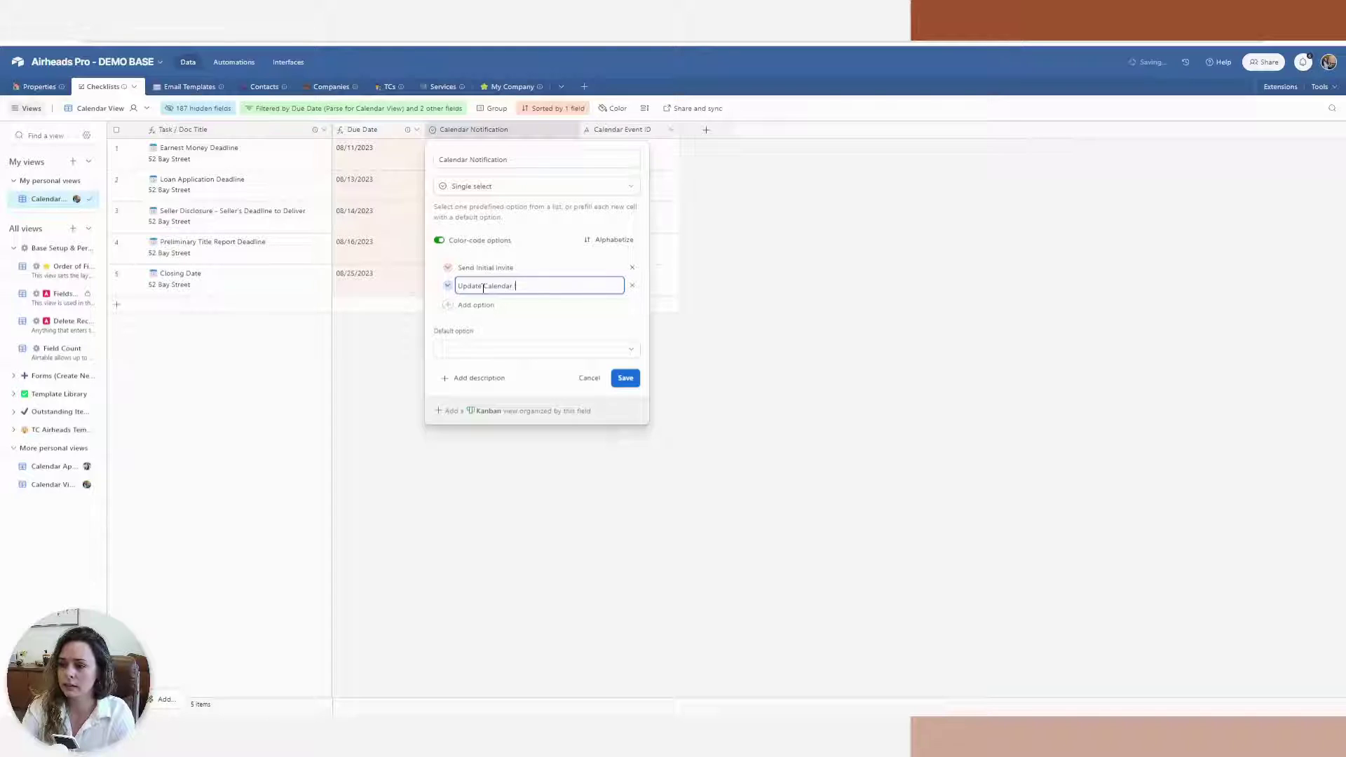
text(Invitio)
text(ation)
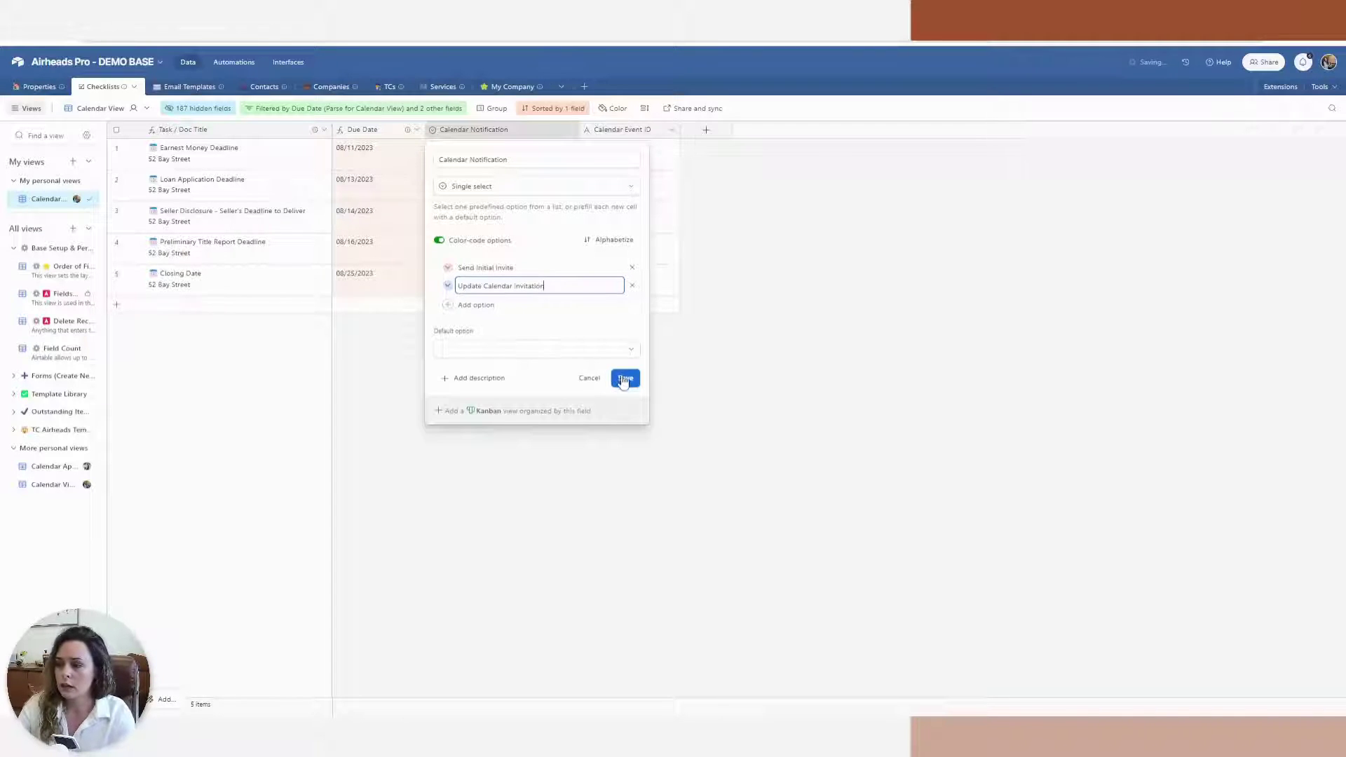
click(624, 379)
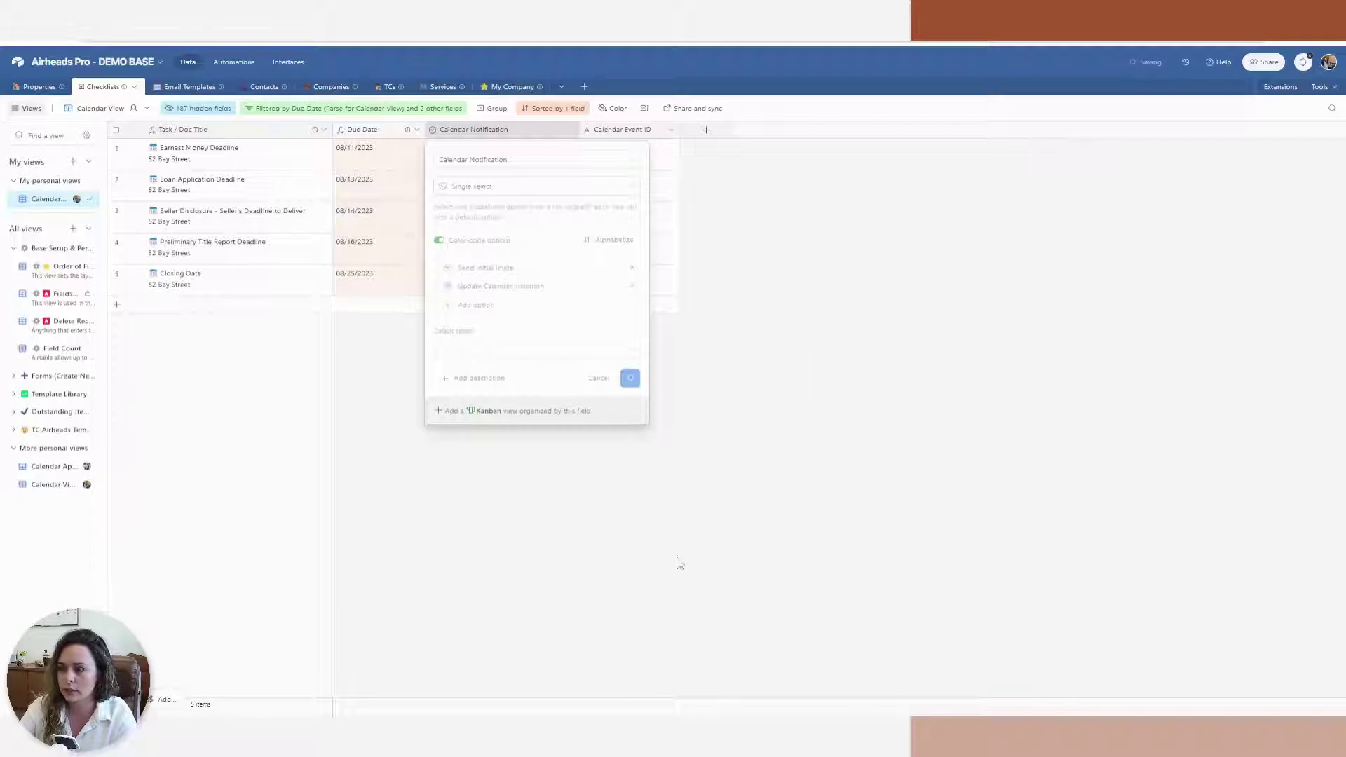
Open the Calendar Invite automation and set its trigger table to Checklists
click(237, 63)
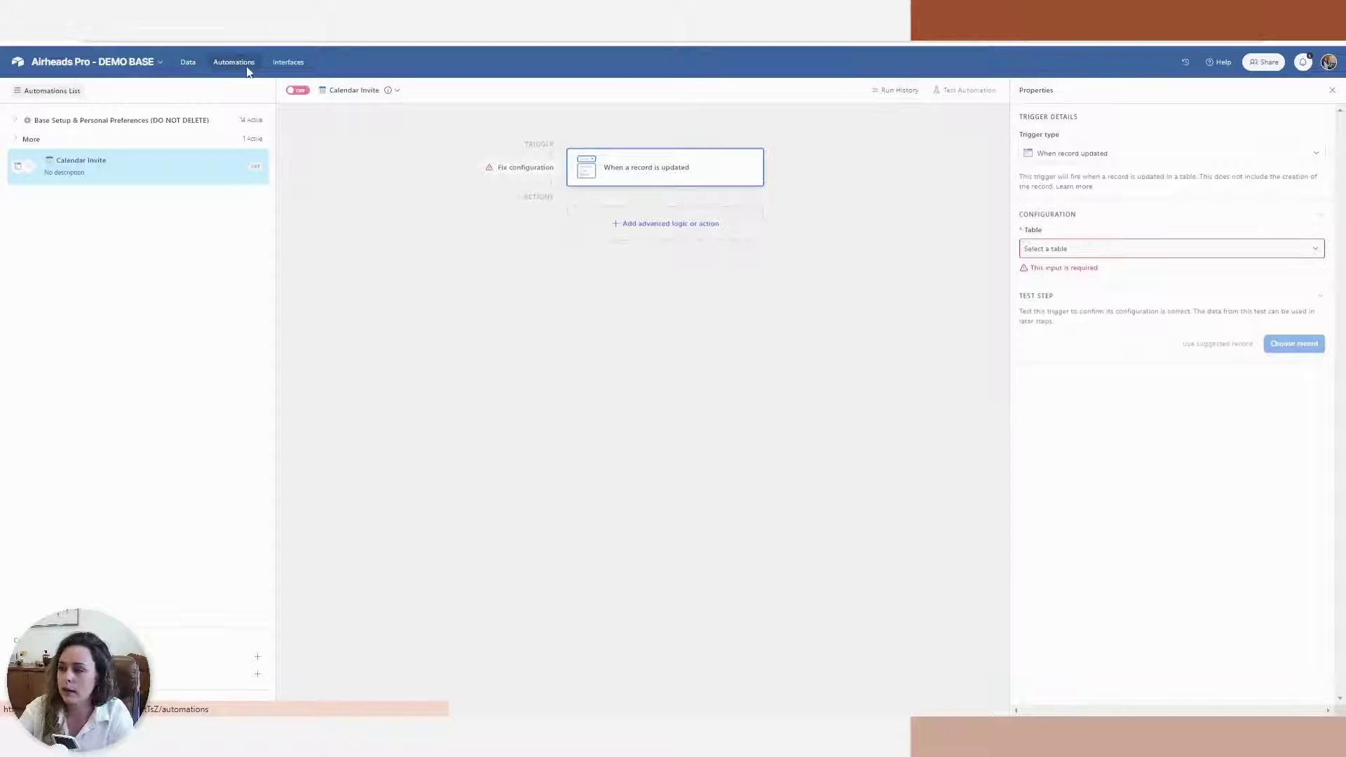
click(1109, 156)
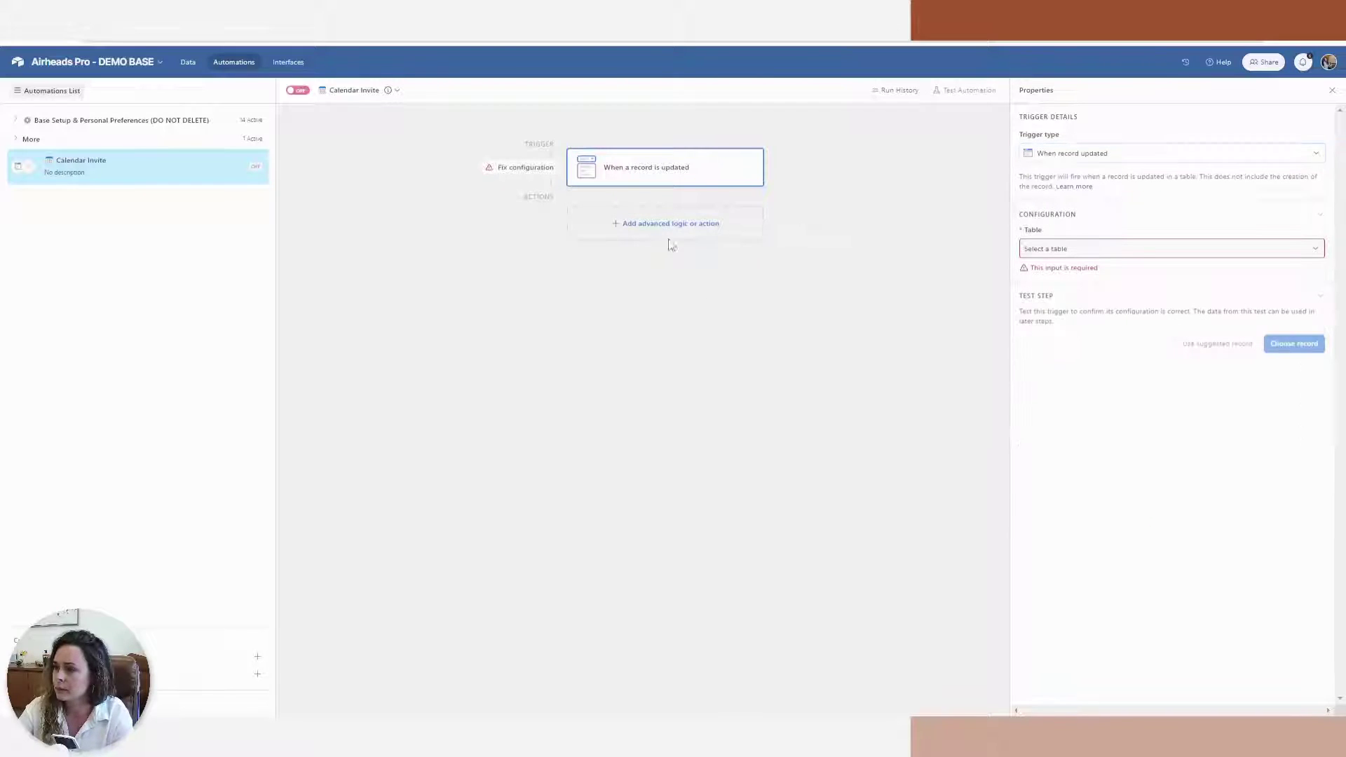
click(726, 345)
click(1082, 250)
click(1064, 309)
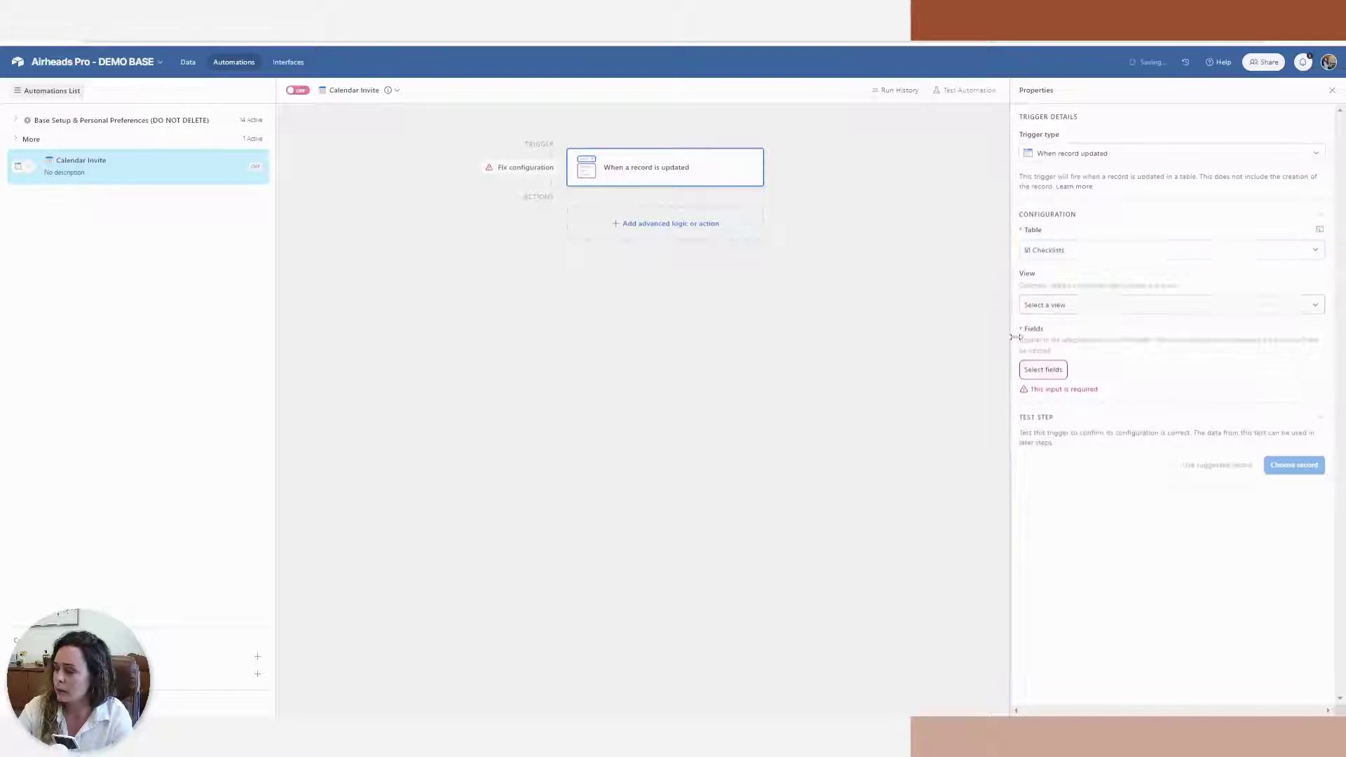
Limit the trigger to watch only the Calendar Notification field
click(1046, 371)
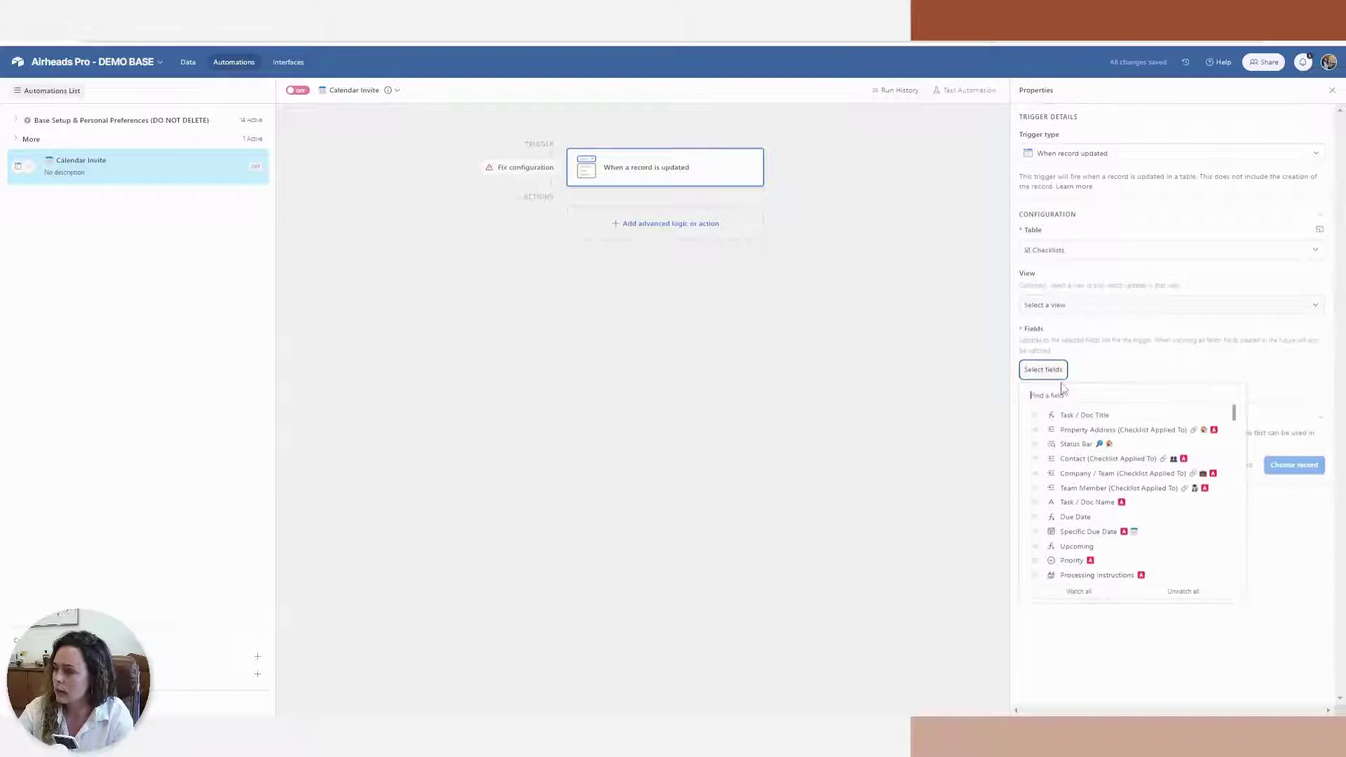
drag(1234, 414, 1233, 571)
click(1115, 556)
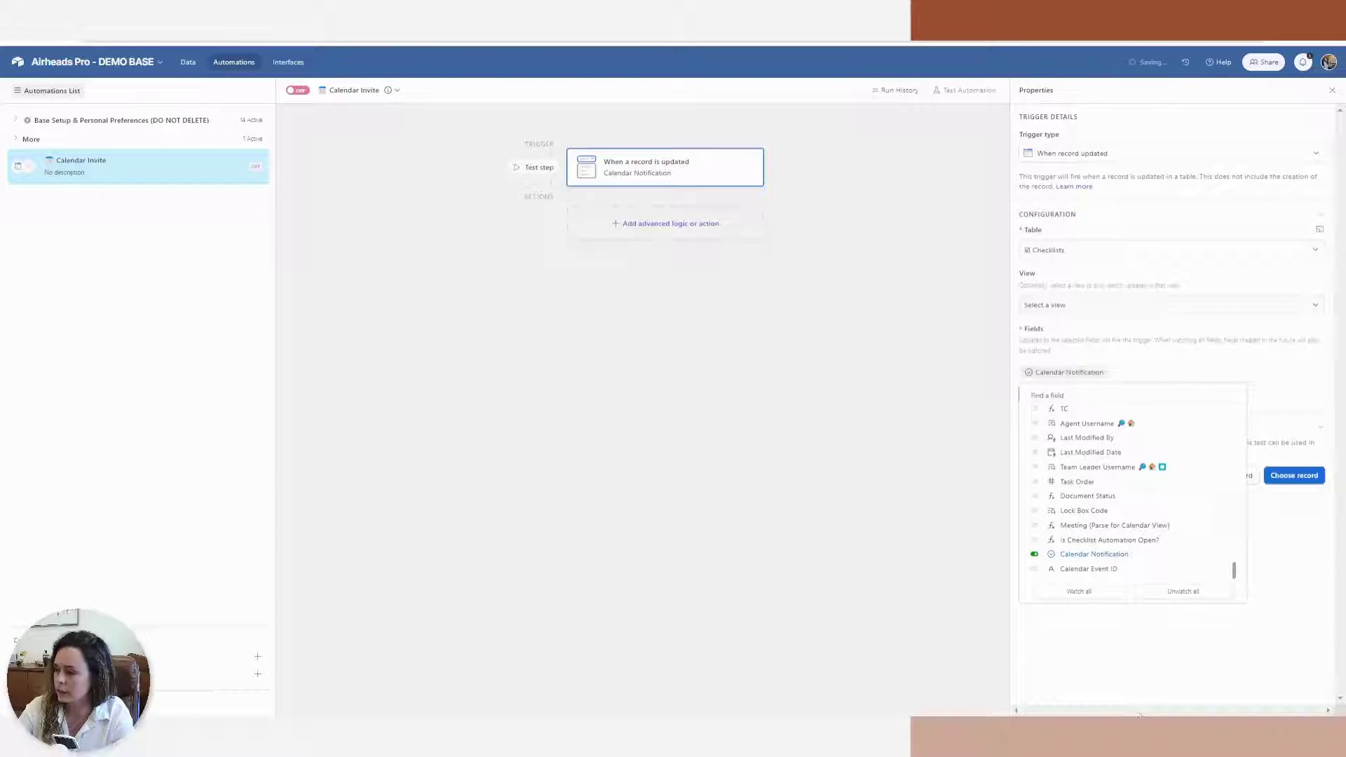
click(1164, 667)
click(638, 229)
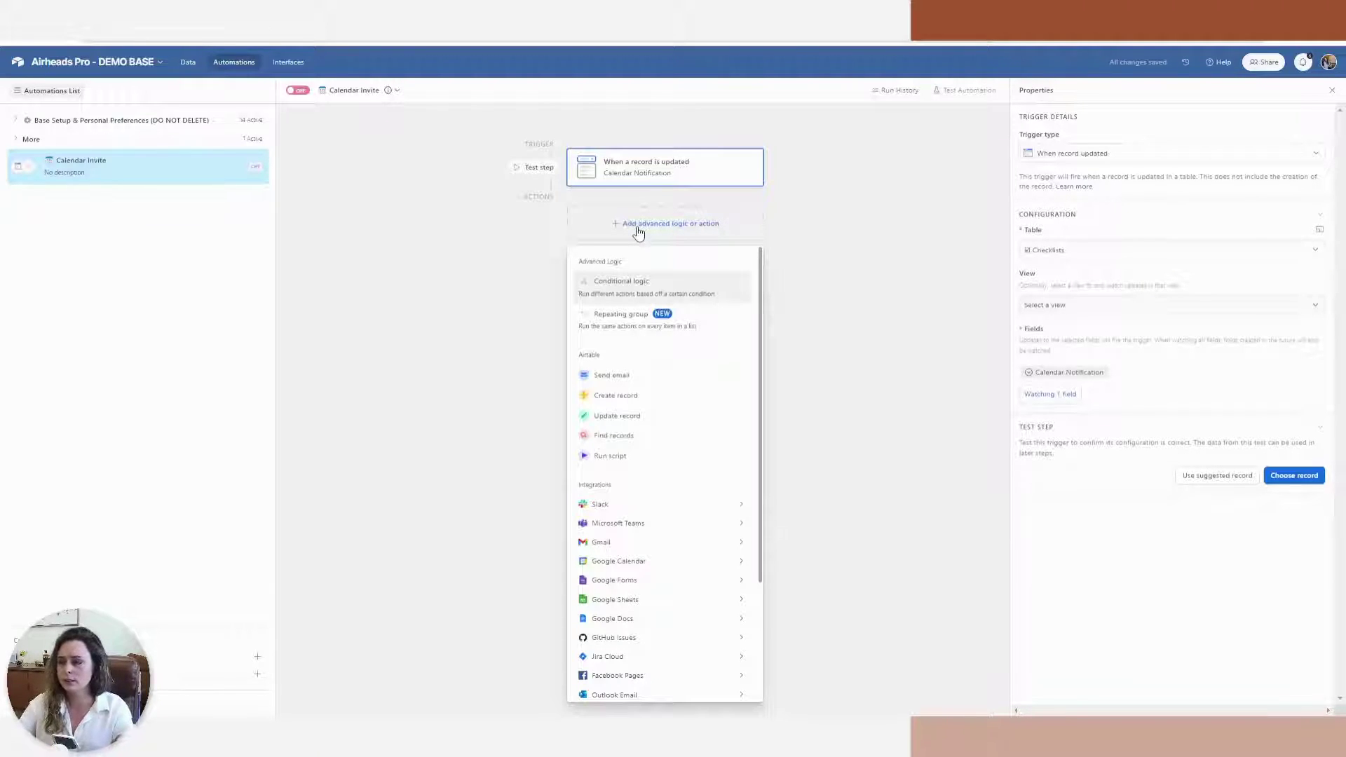
Add a conditional group requiring Calendar Notification to equal Send Initial Invite
click(690, 284)
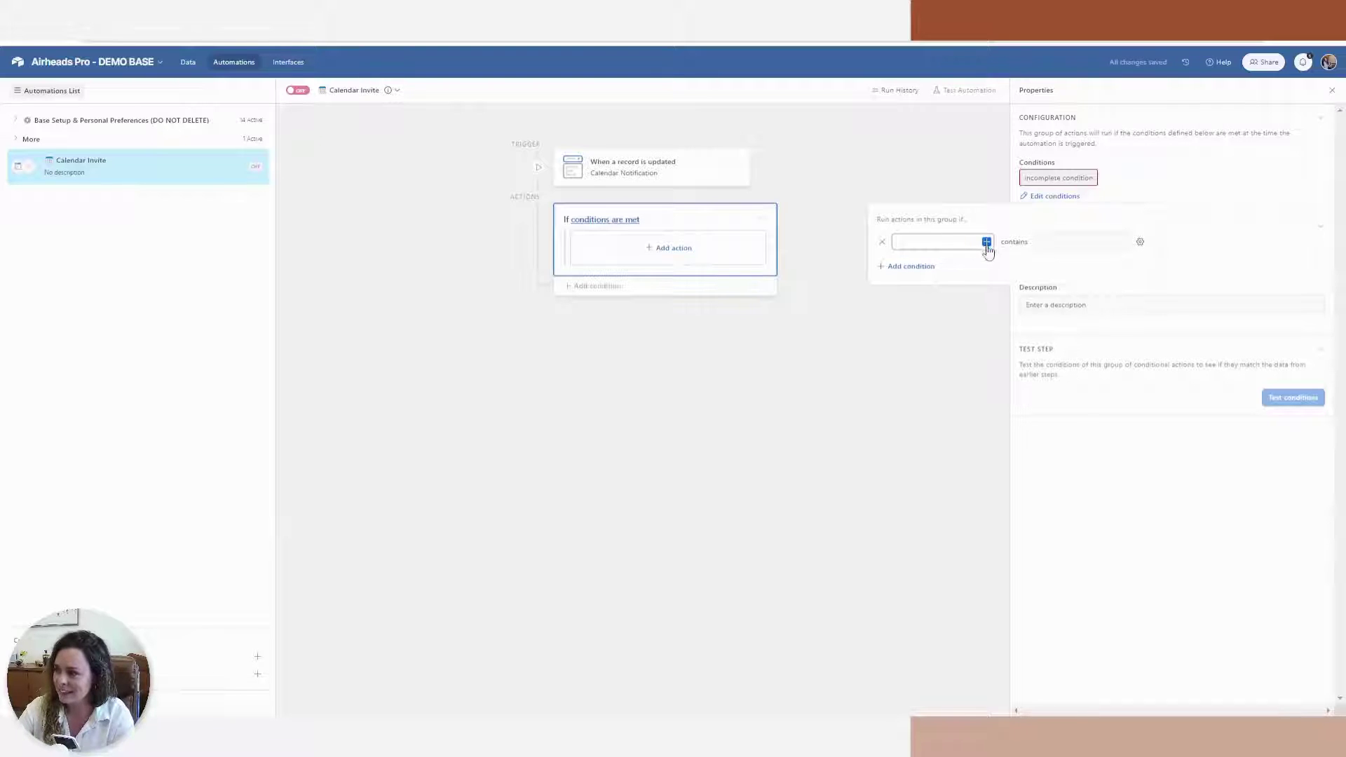
click(985, 243)
scroll(954, 347, down, 10)
click(930, 300)
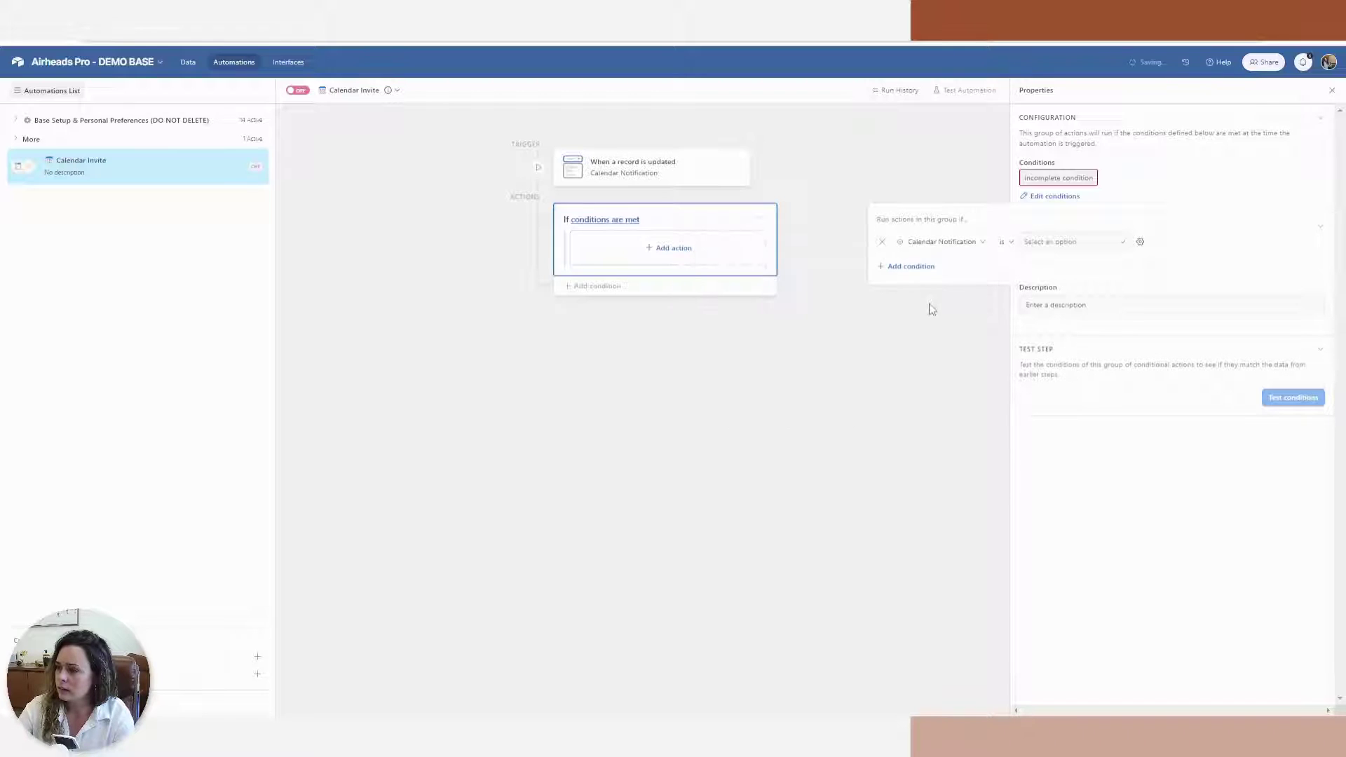
click(1048, 246)
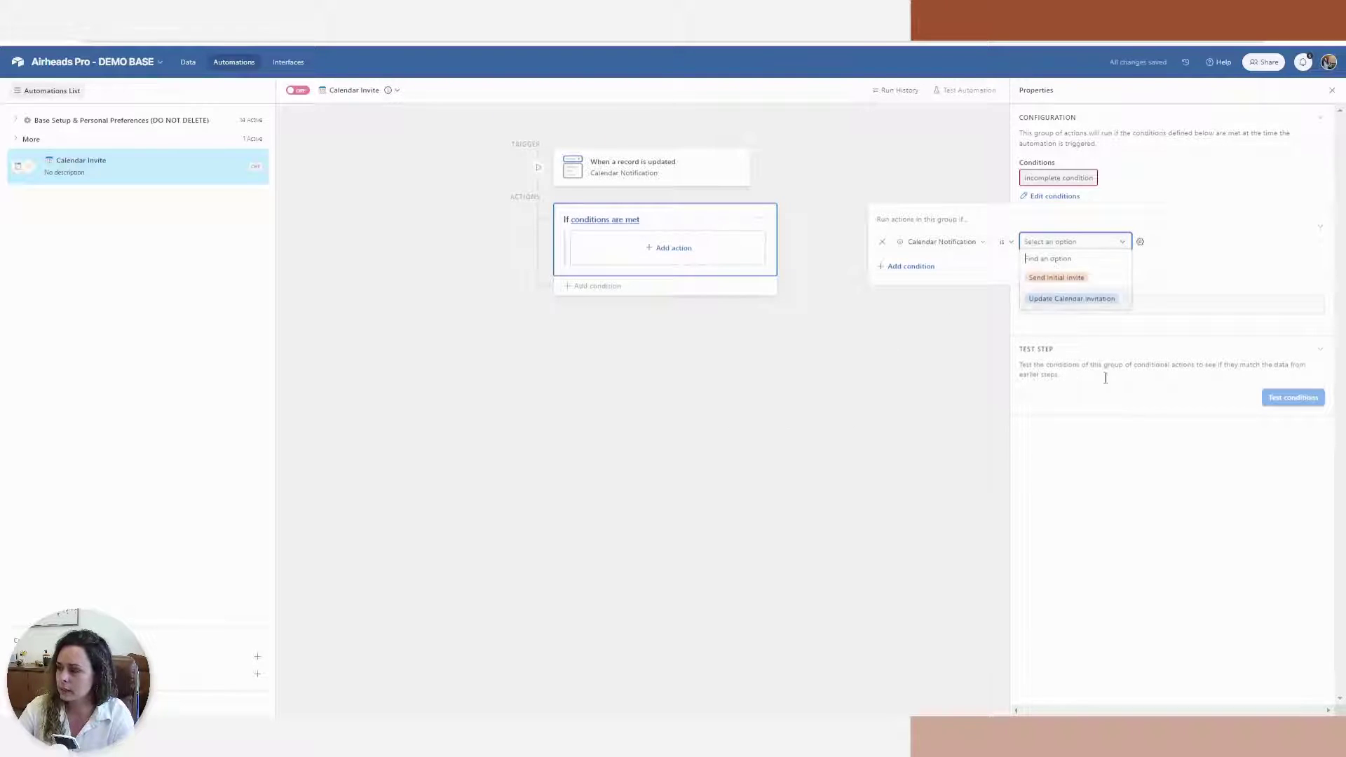
click(1078, 278)
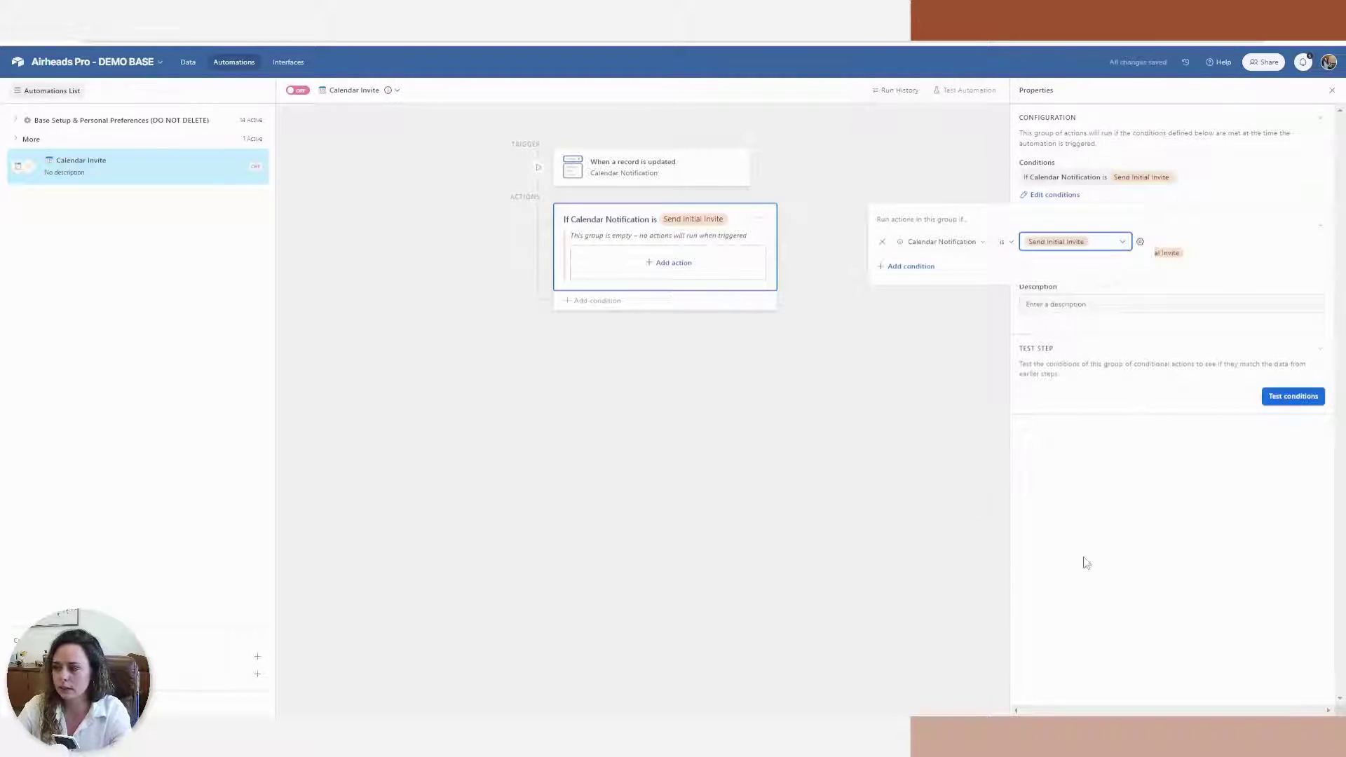
click(1129, 581)
click(674, 264)
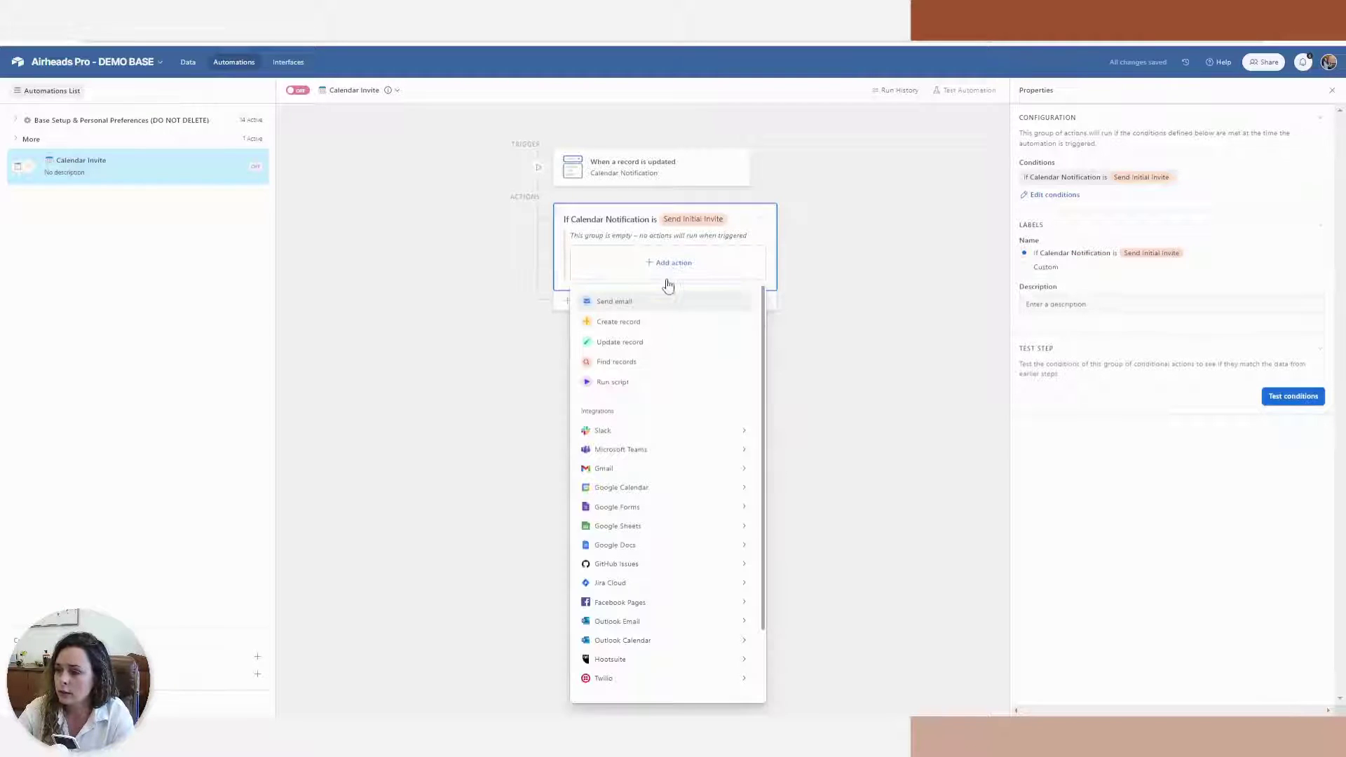
mouse_move(669, 486)
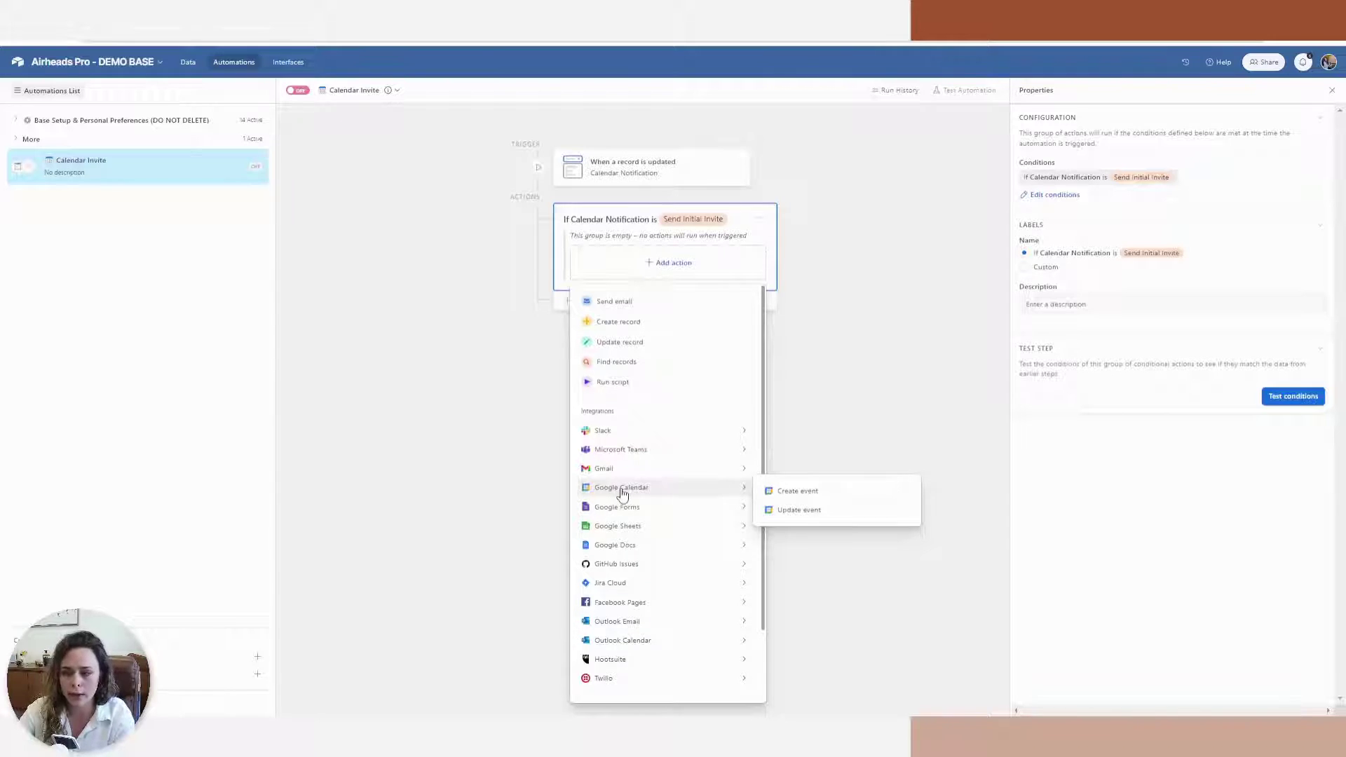
Add a Google Calendar Create event action using the connected account and its own calendar
click(791, 493)
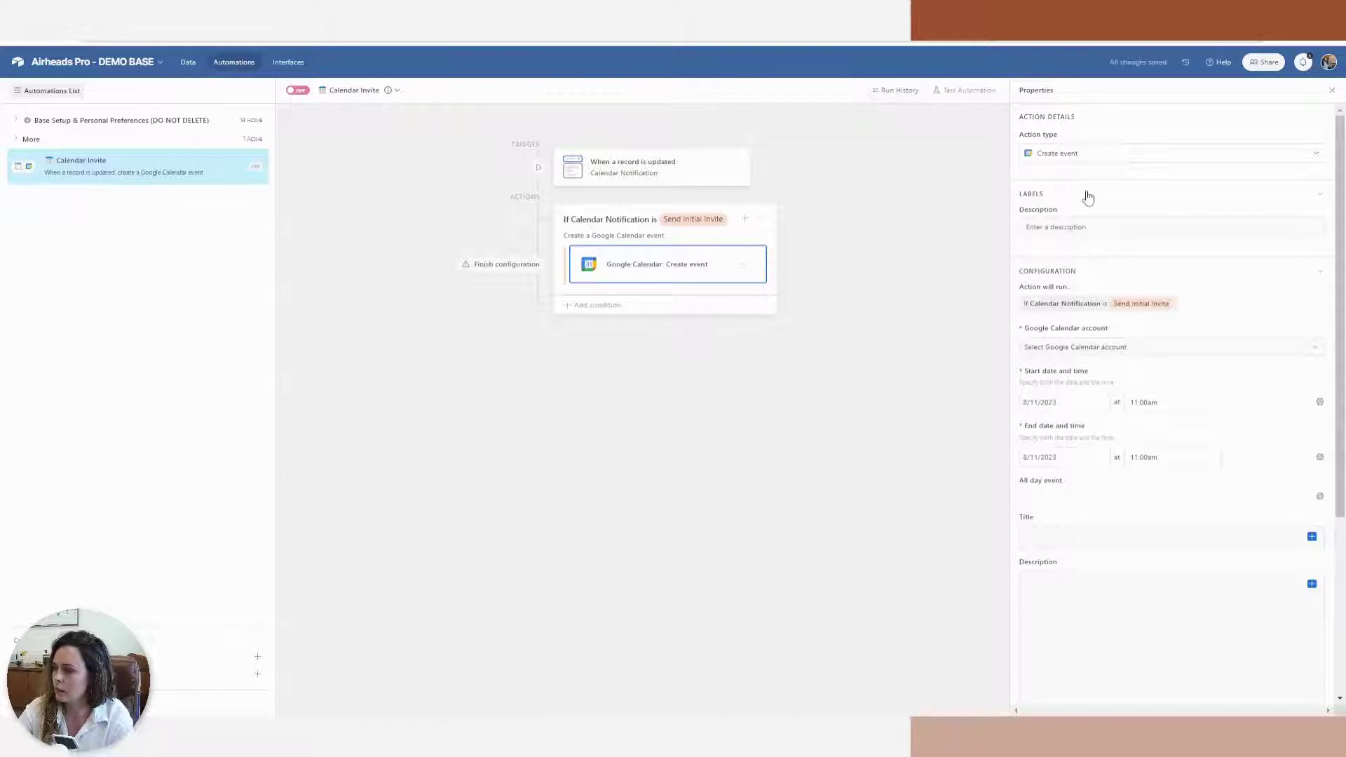
click(1071, 351)
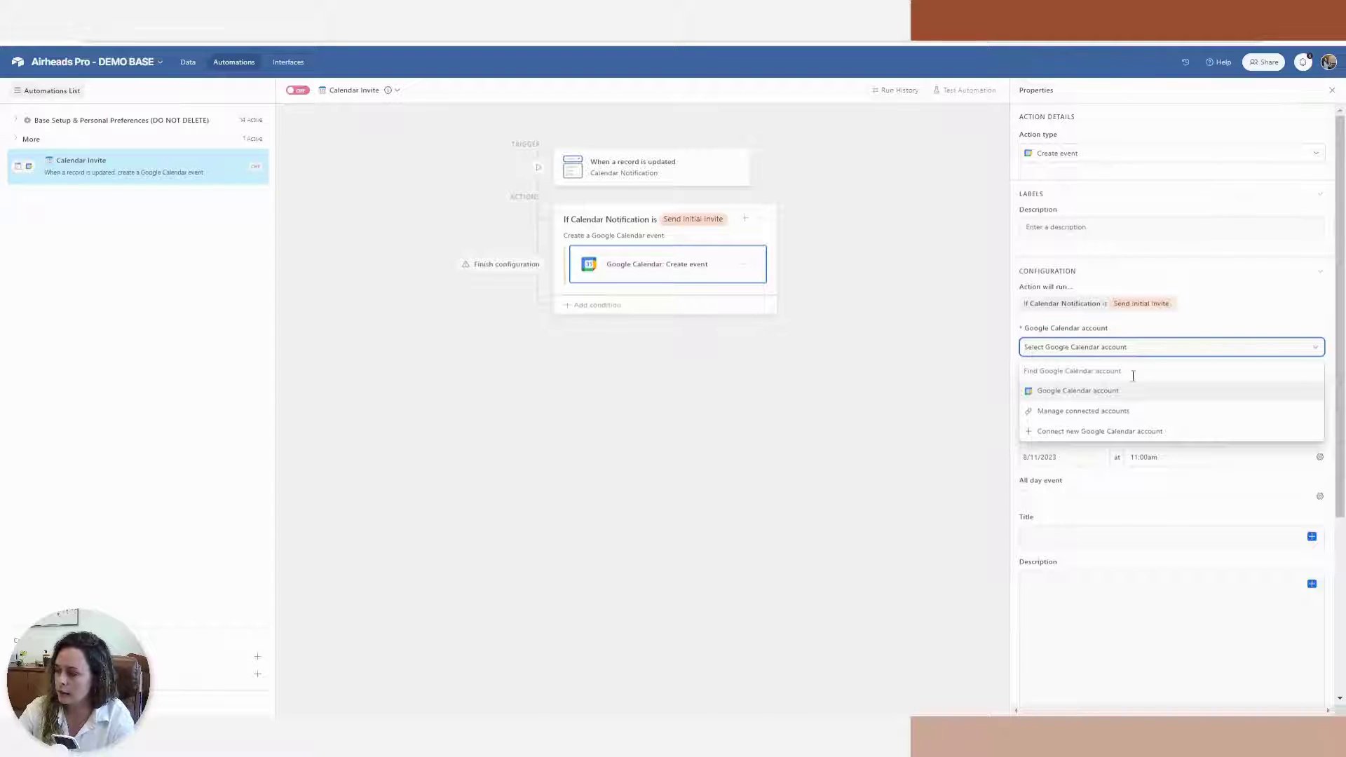
click(1123, 399)
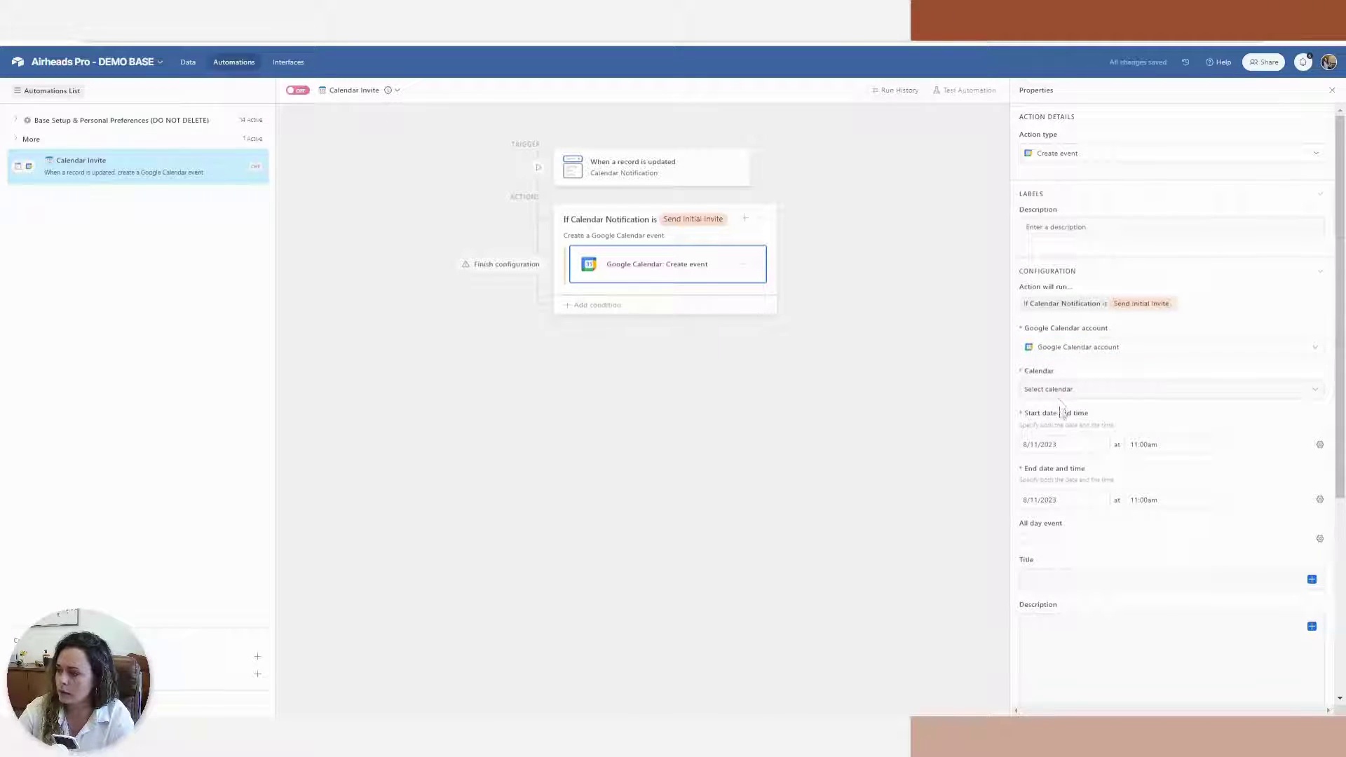
click(1058, 395)
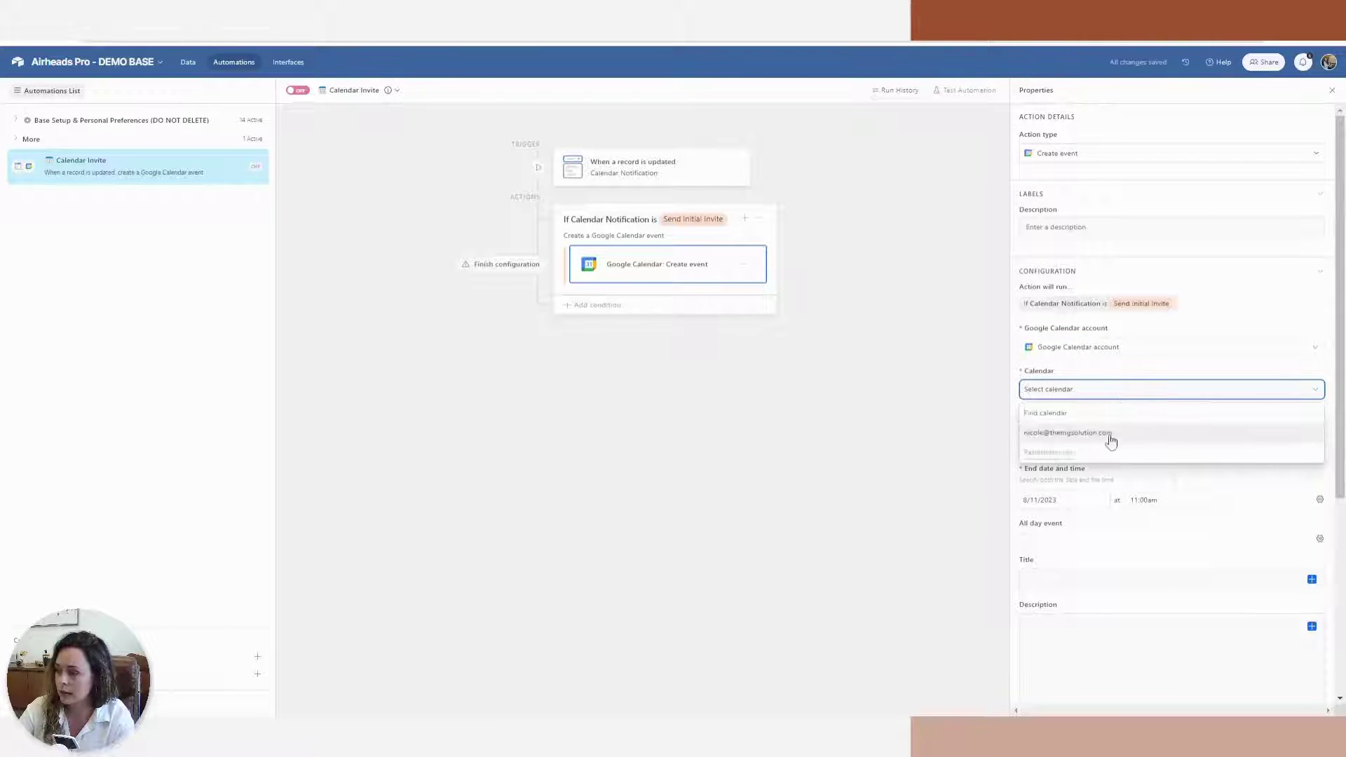
click(1105, 434)
scroll(1105, 445, down, 1)
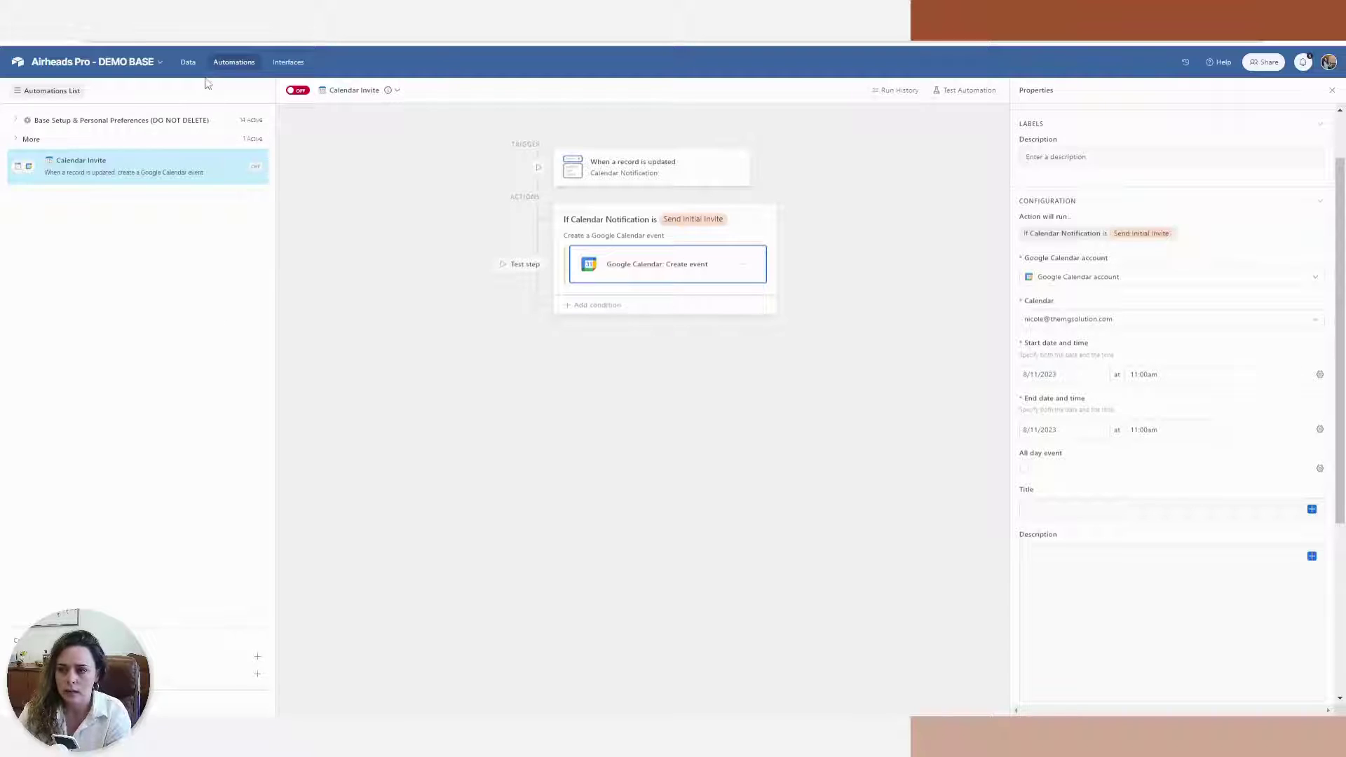
click(188, 62)
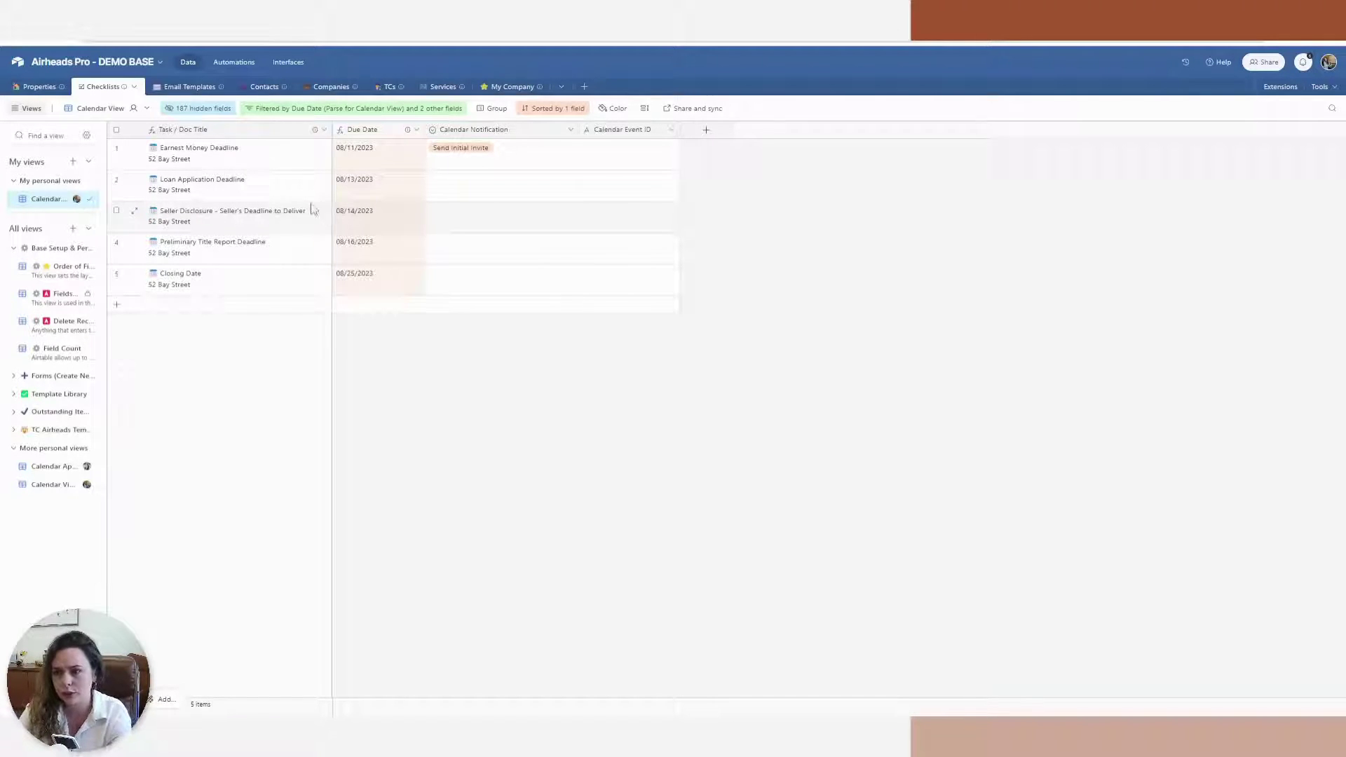
Fill the event's start and end dates from the Due Date field
click(219, 64)
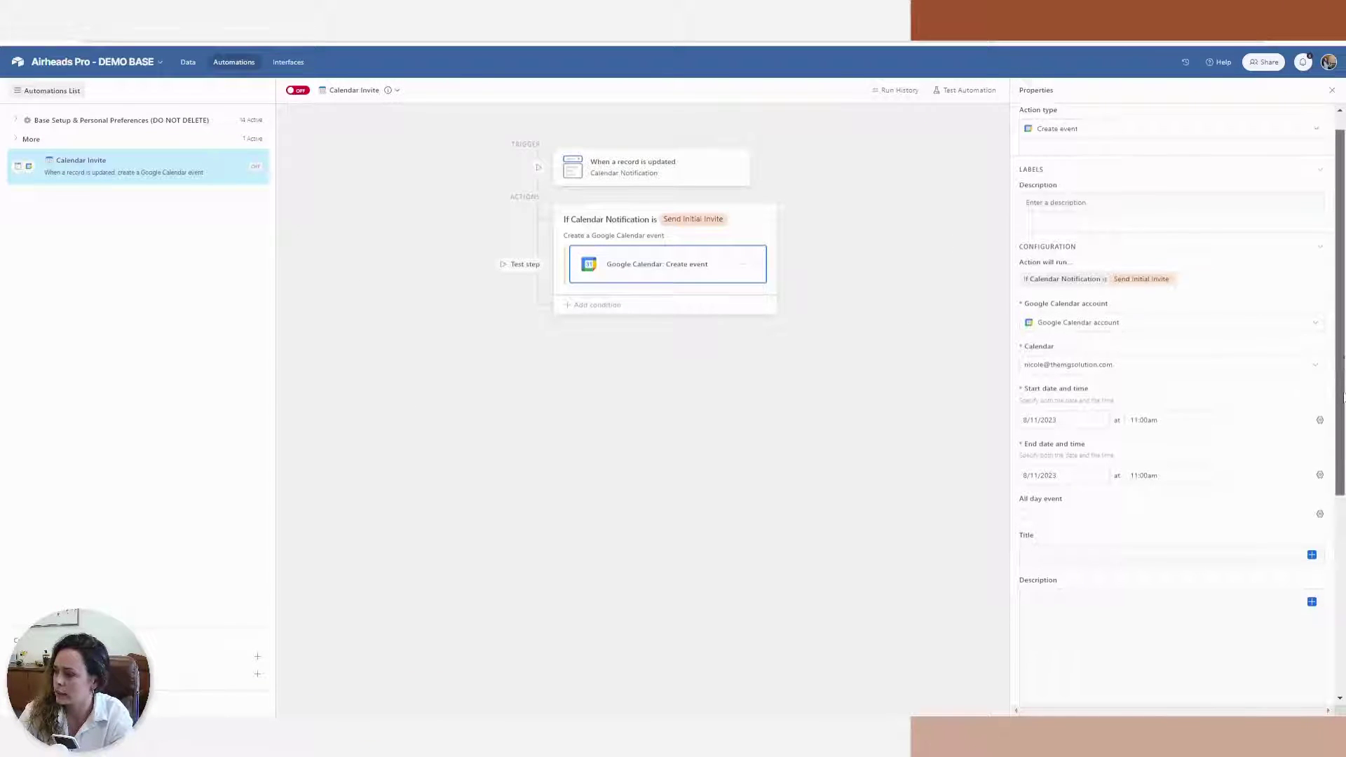
click(1320, 418)
click(1208, 484)
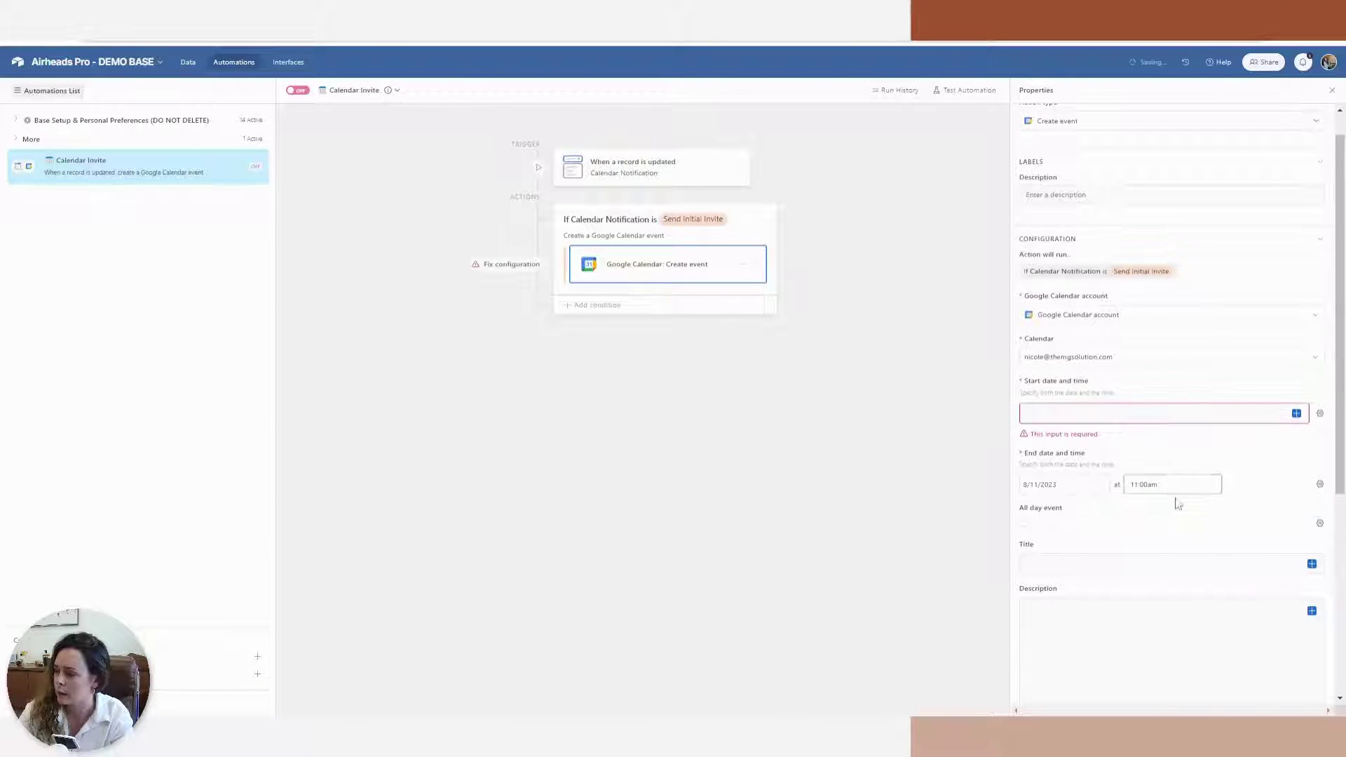
click(1318, 485)
click(1227, 562)
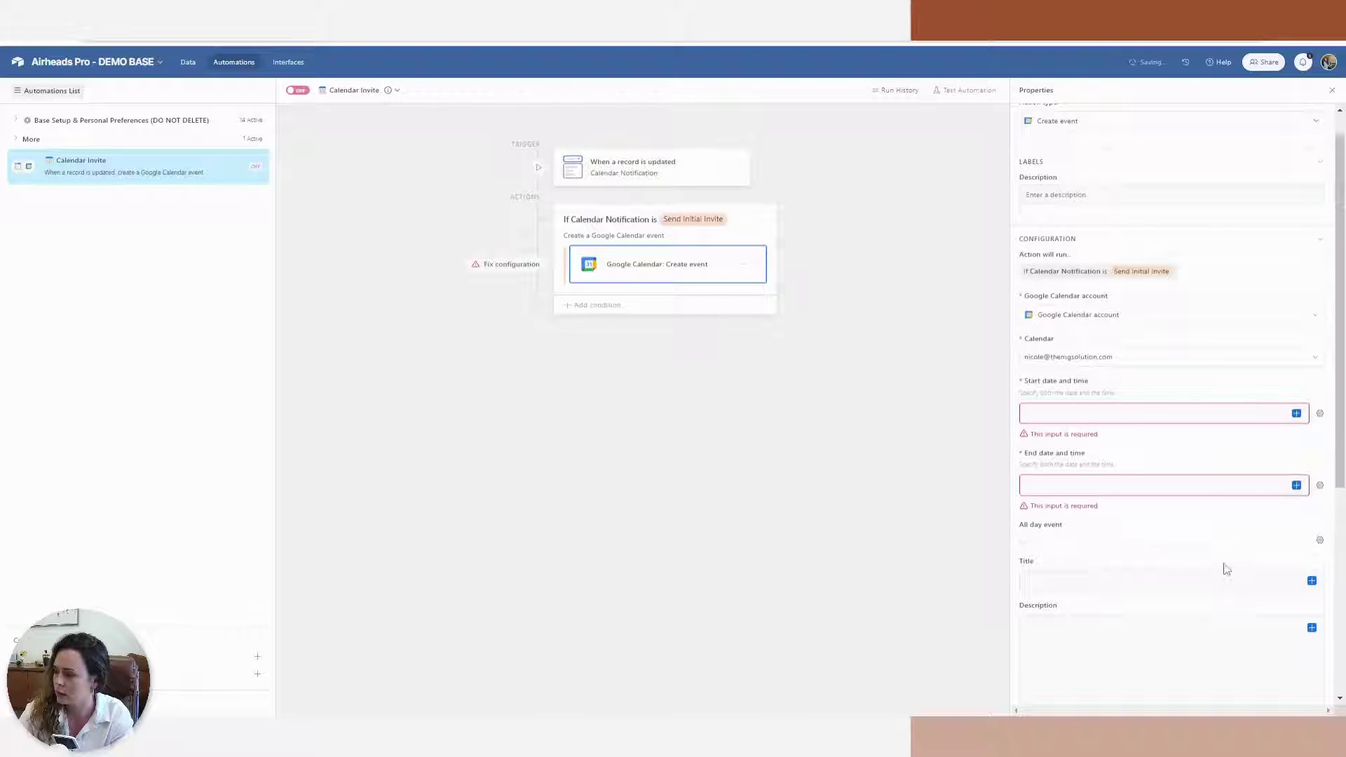
click(1297, 413)
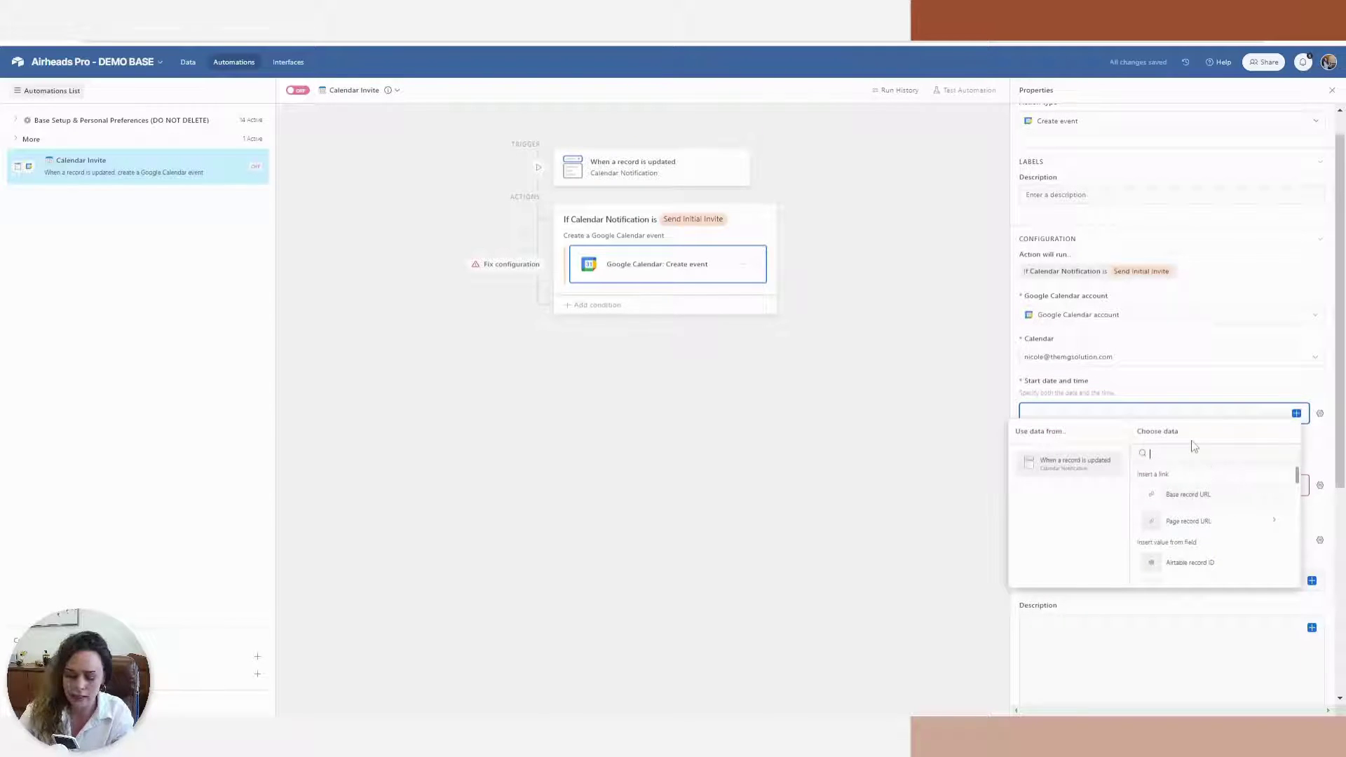
text(due)
click(1194, 493)
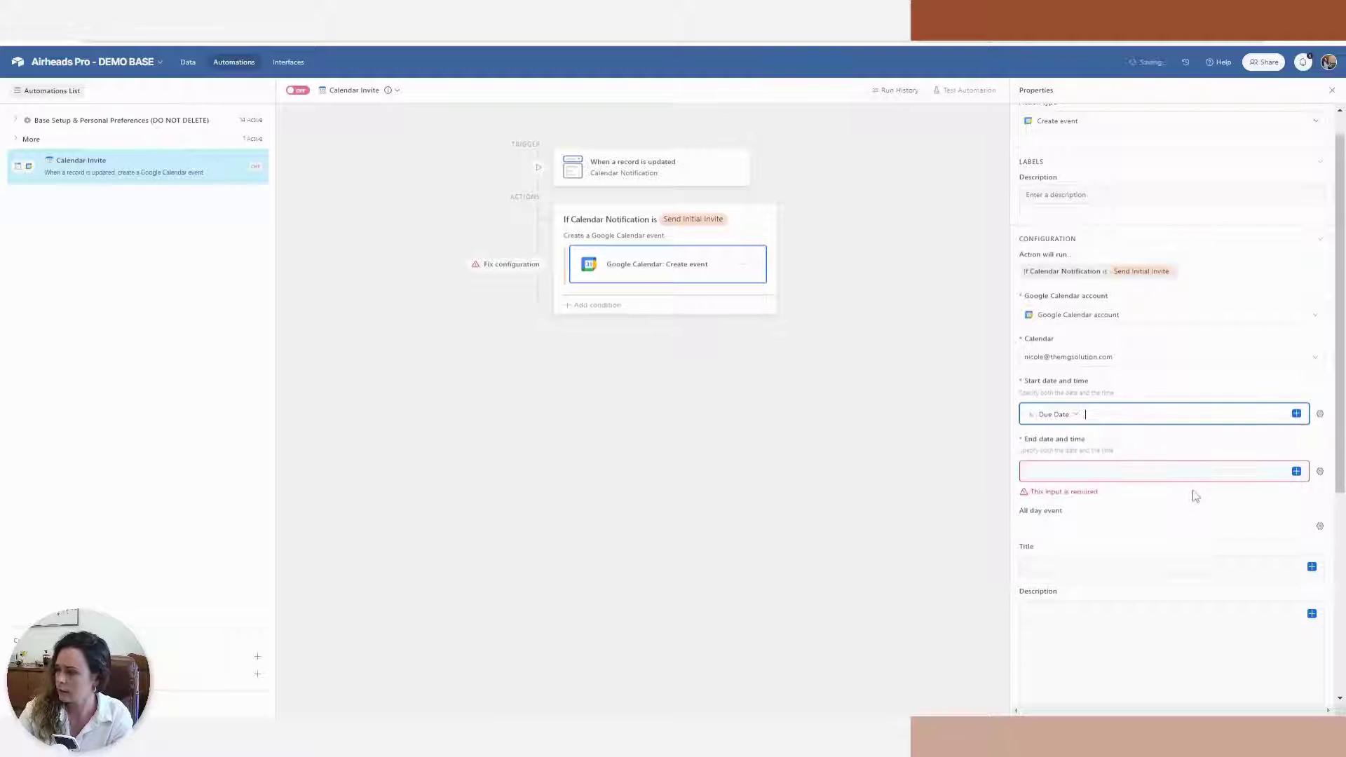
click(1150, 471)
click(1296, 470)
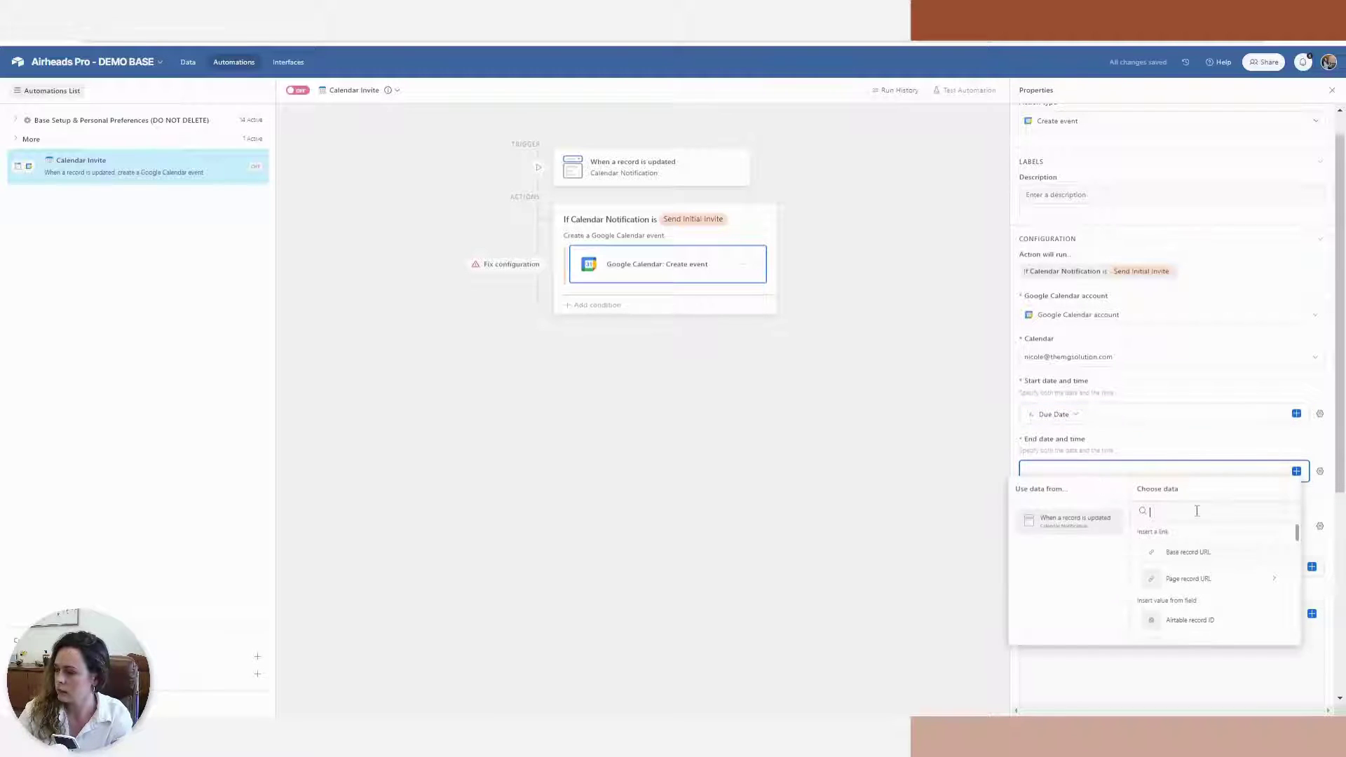
text(due)
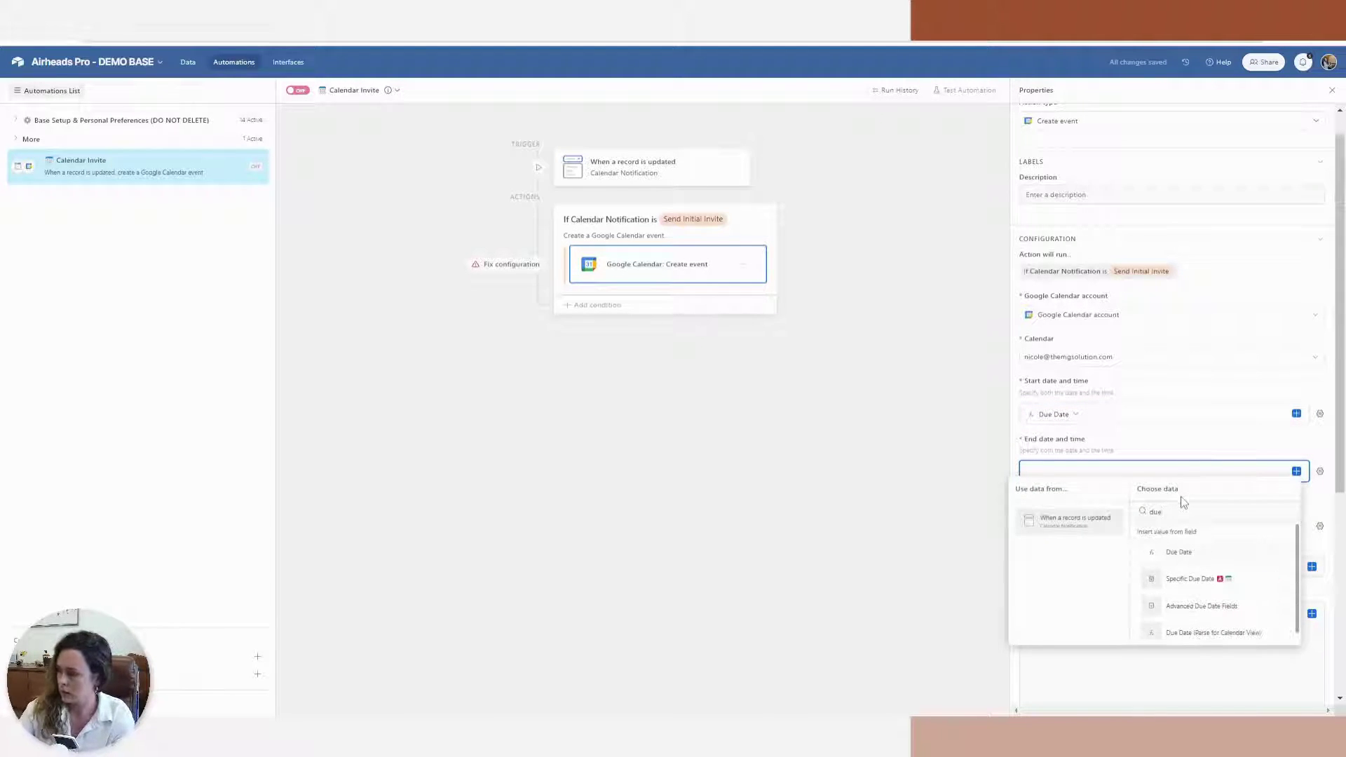
click(1200, 556)
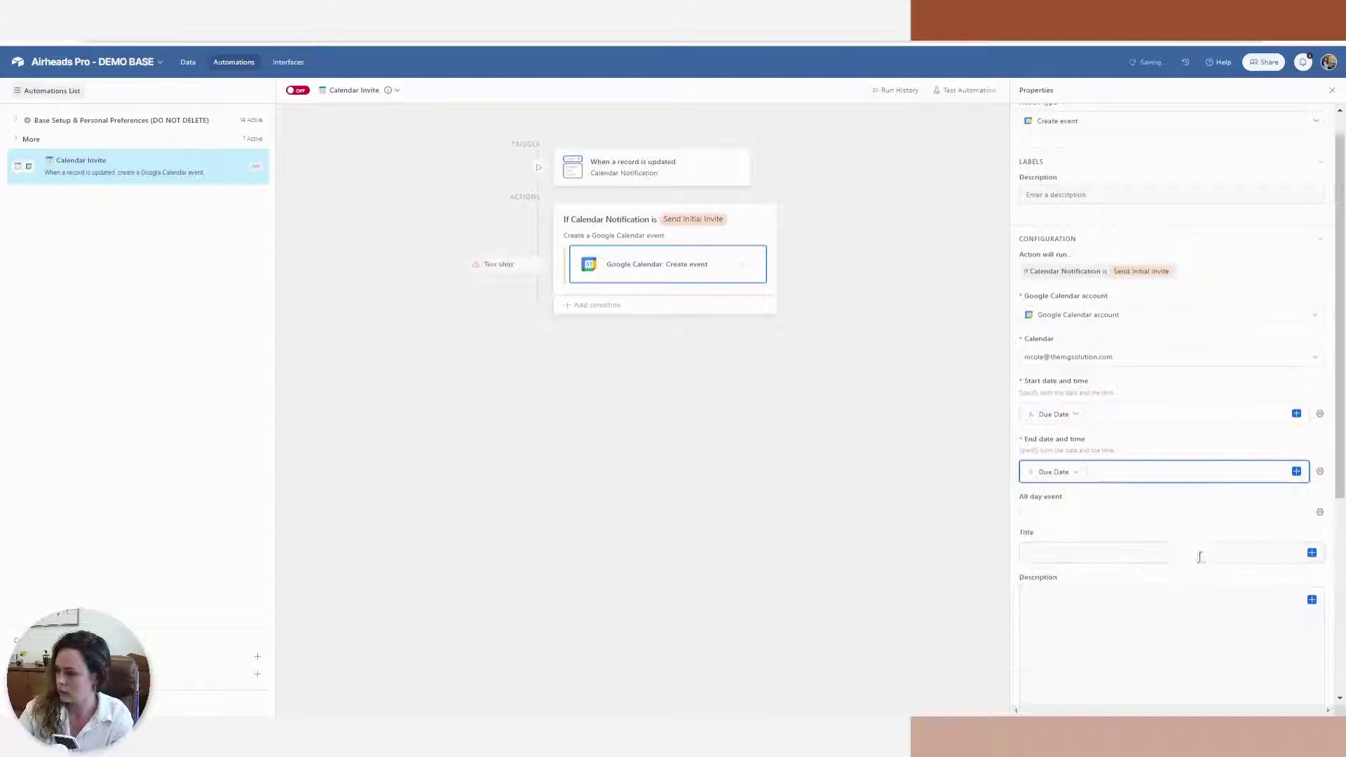
Make the event all-day and title it from Task / Doc Title
click(1028, 514)
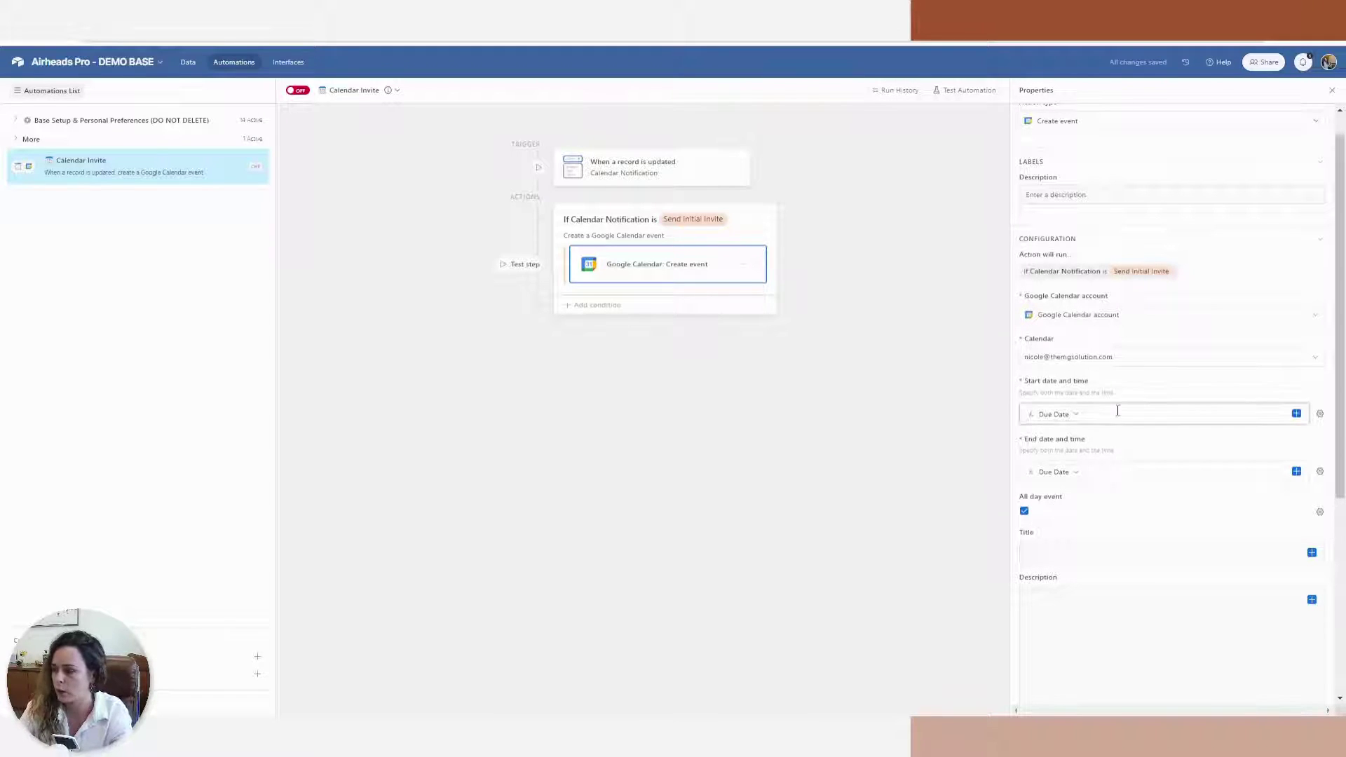
scroll(1094, 435, down, 1)
click(1312, 484)
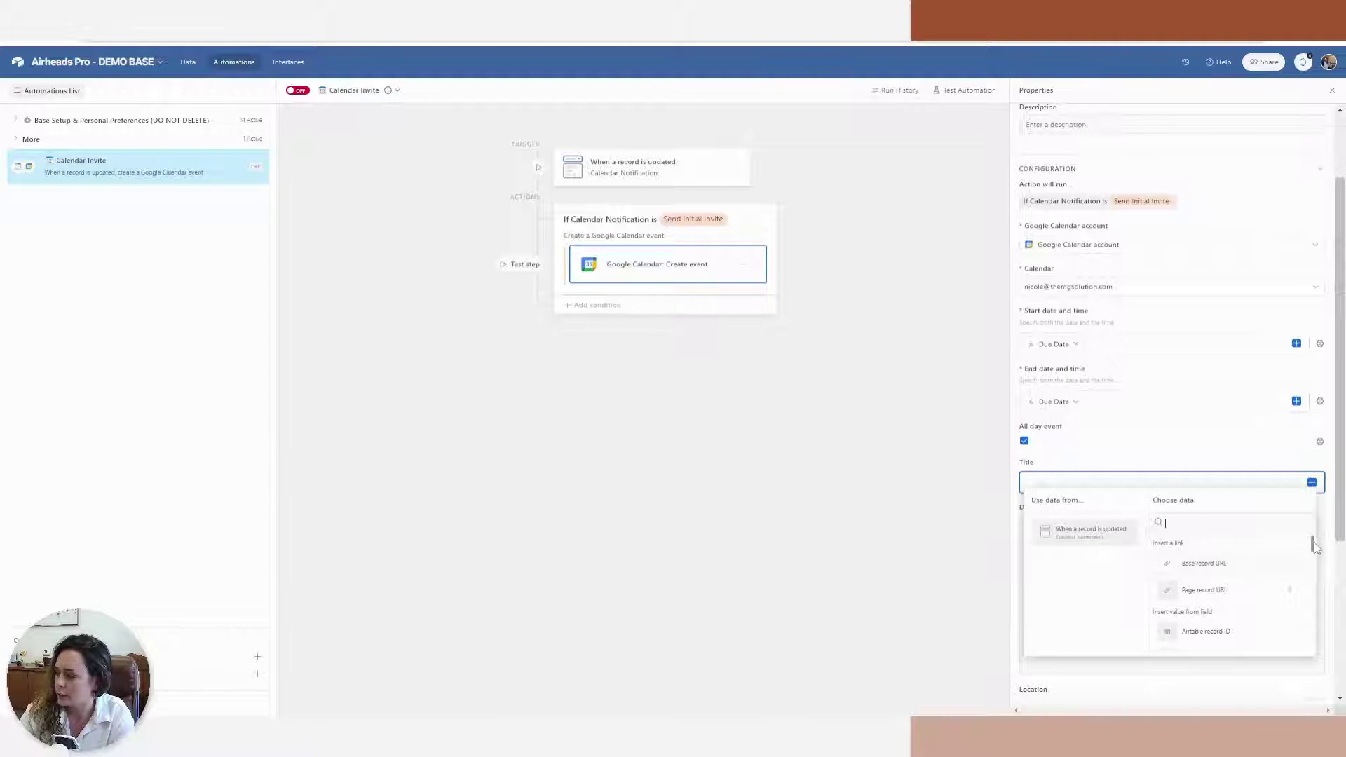
scroll(1315, 548, down, 5)
scroll(1234, 582, up, 5)
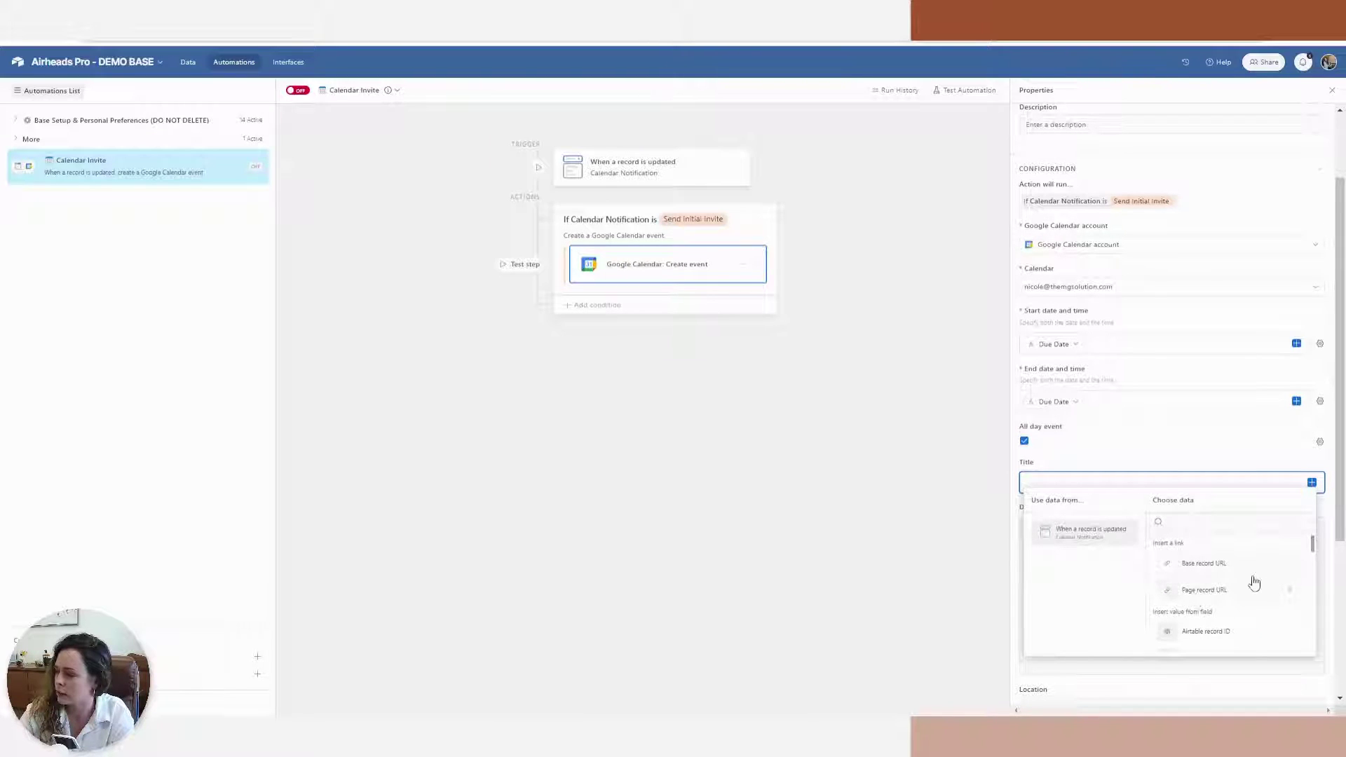
scroll(1253, 582, down, 2)
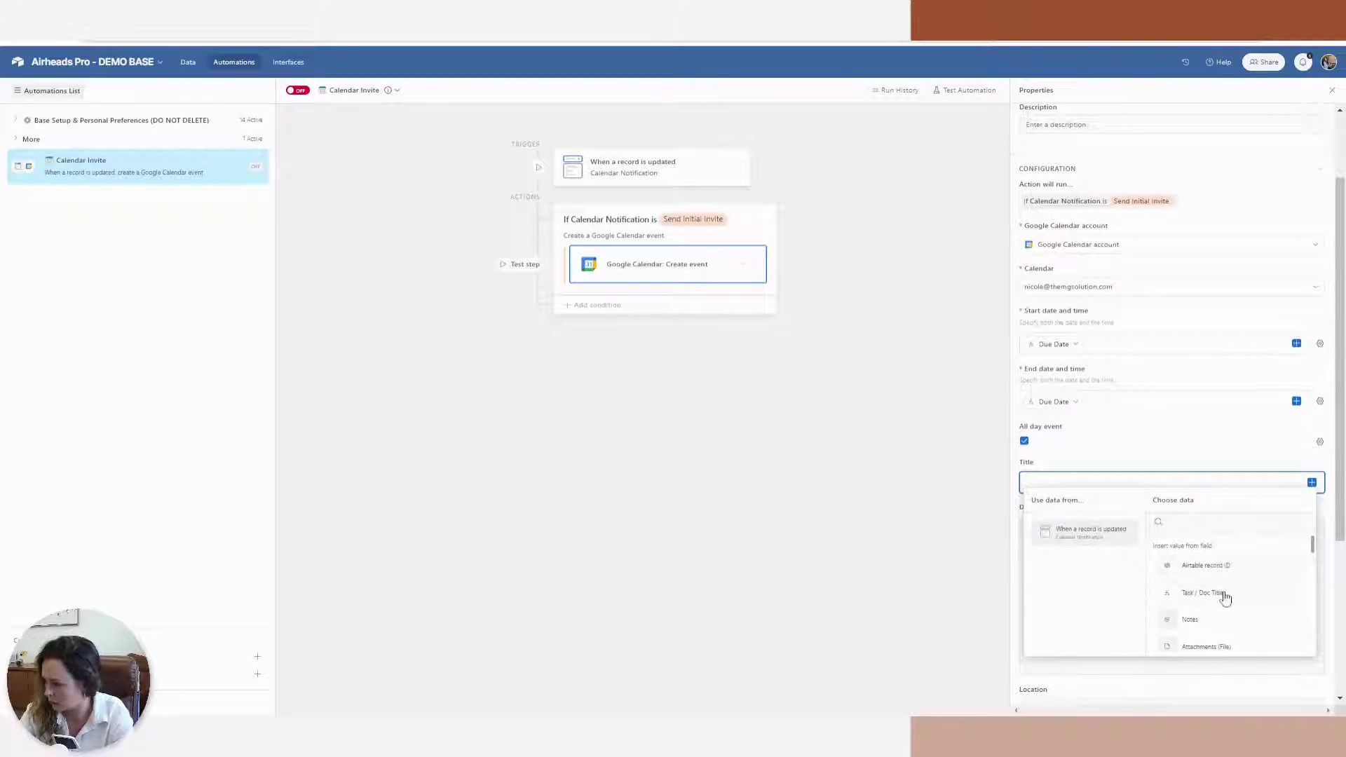
click(1239, 593)
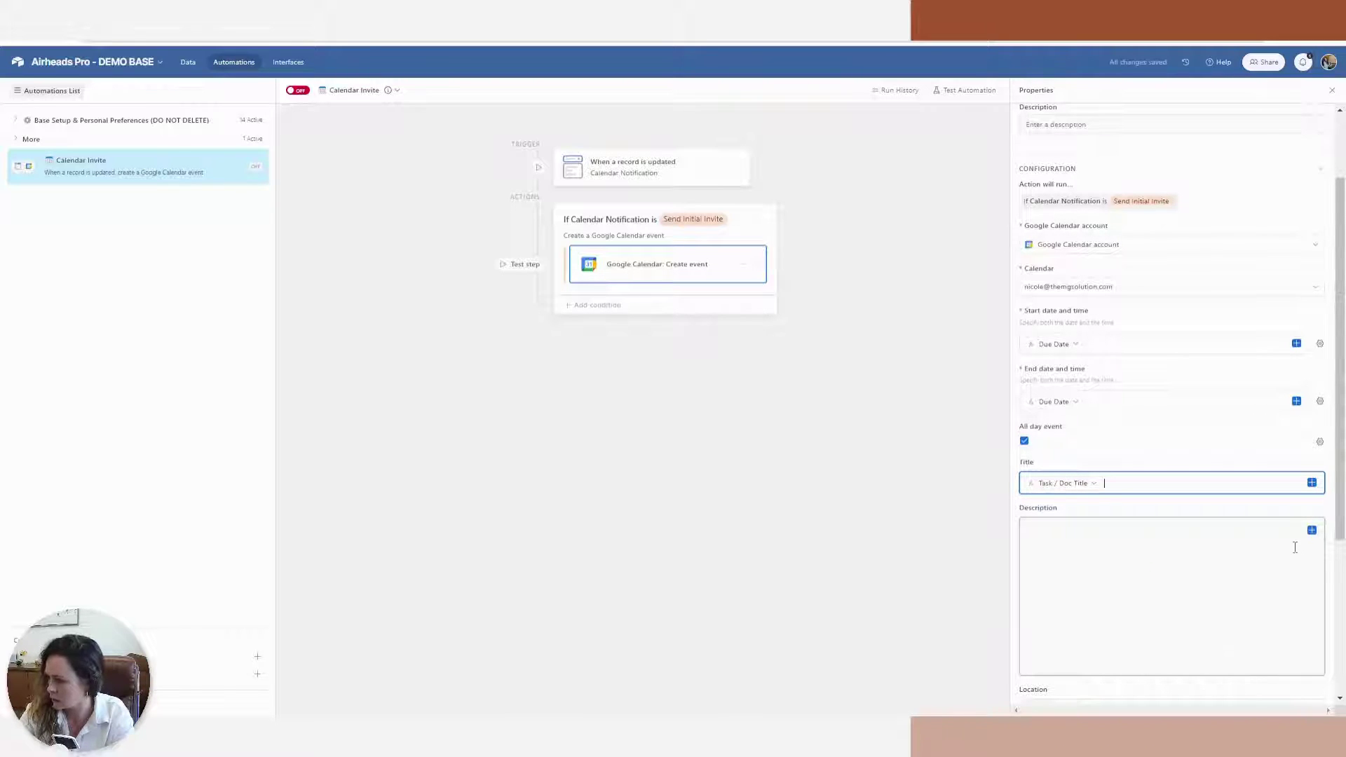
Write a short update description for the calendar event
click(1257, 547)
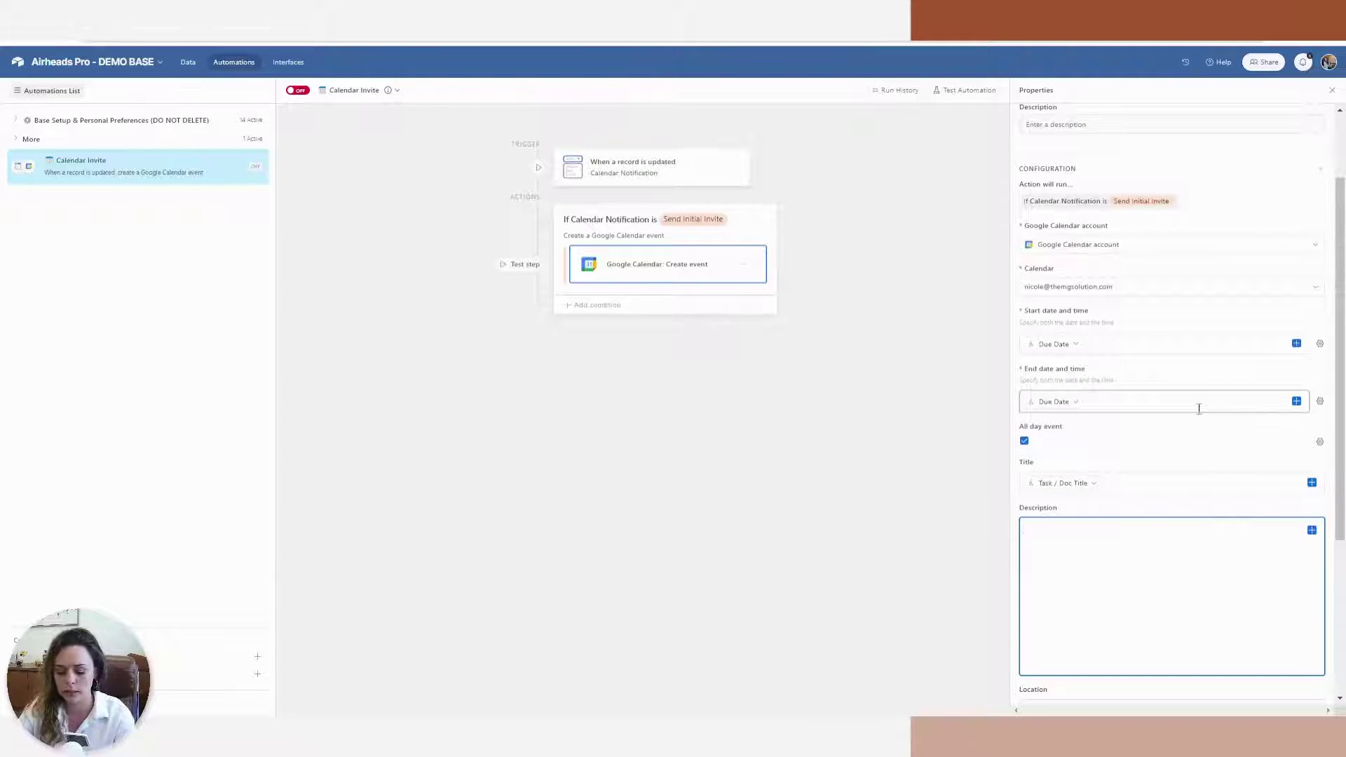
text(This is just an update for you)
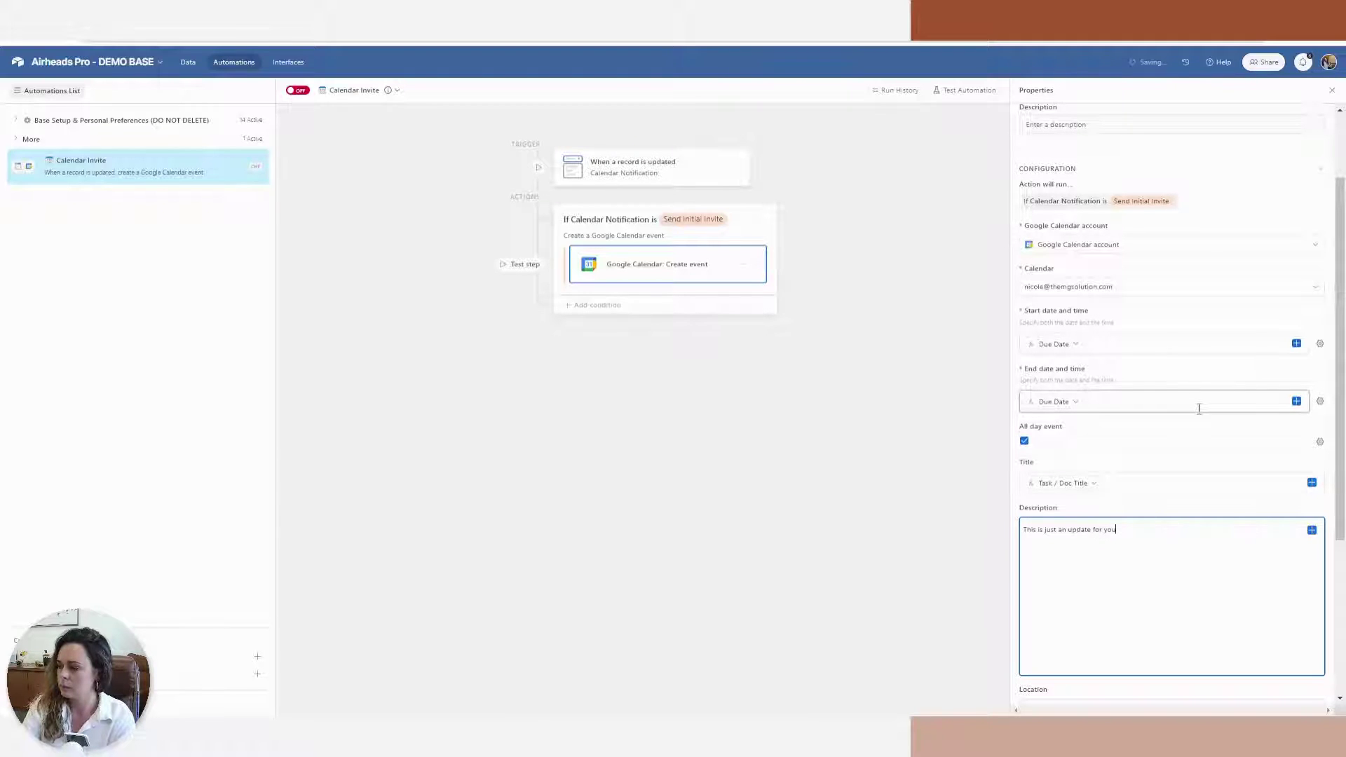
scroll(1104, 390, down, 2)
scroll(1206, 458, down, 1)
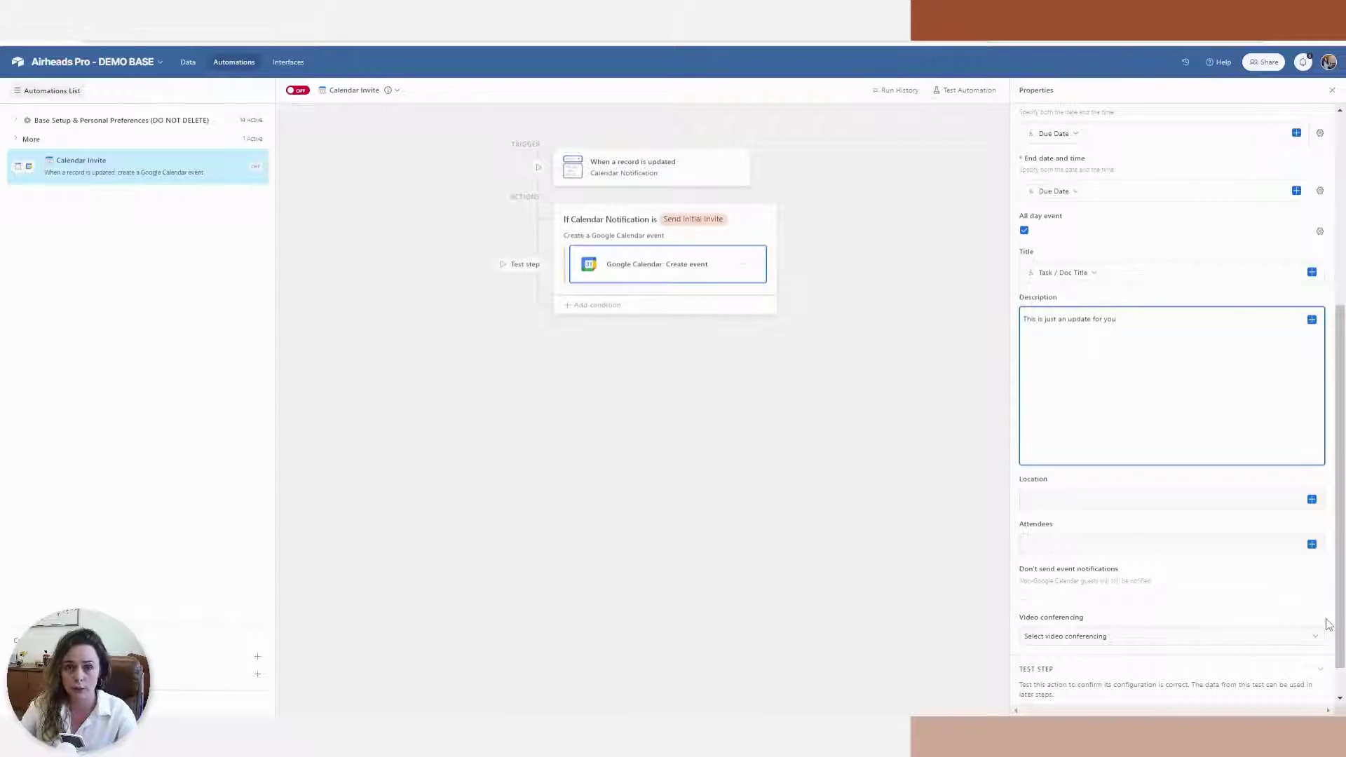
Unhide the Property Address column in the Checklists grid
click(188, 61)
click(215, 110)
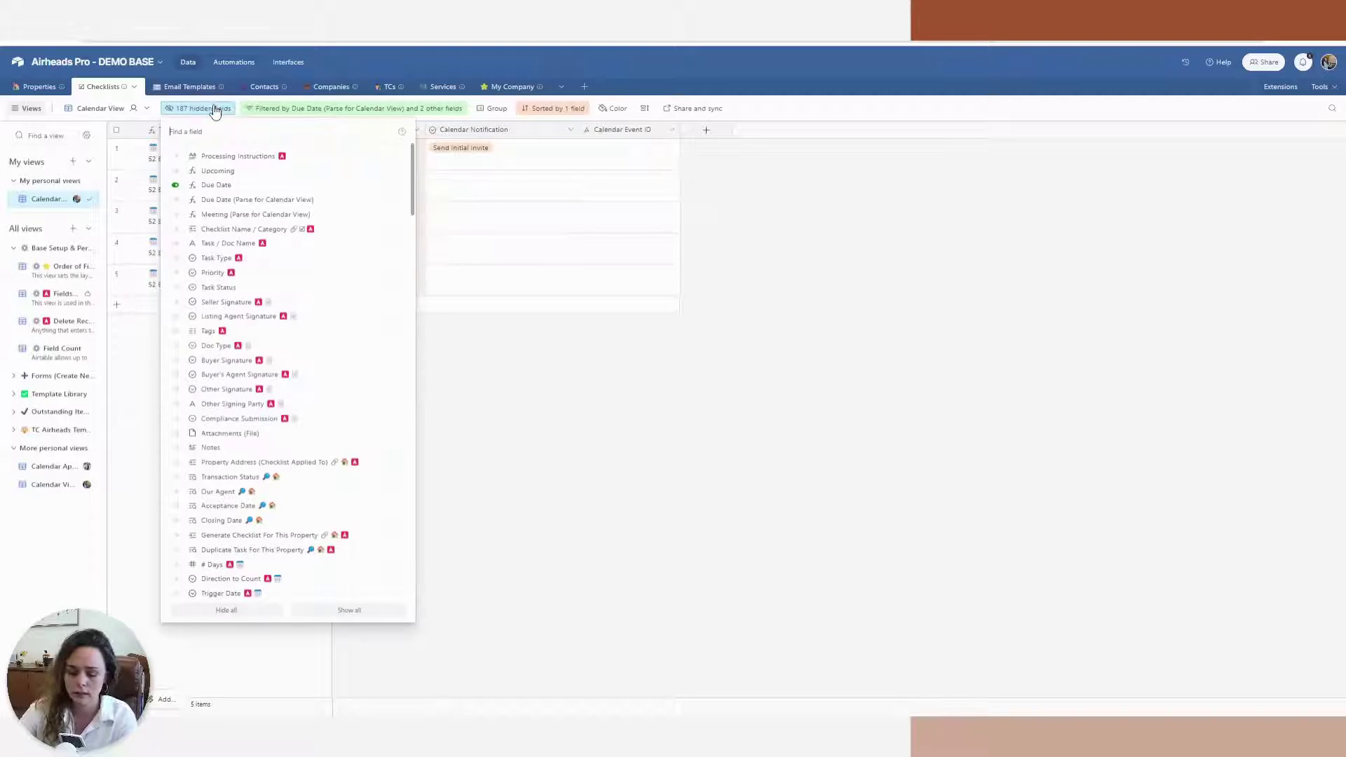
text(ema)
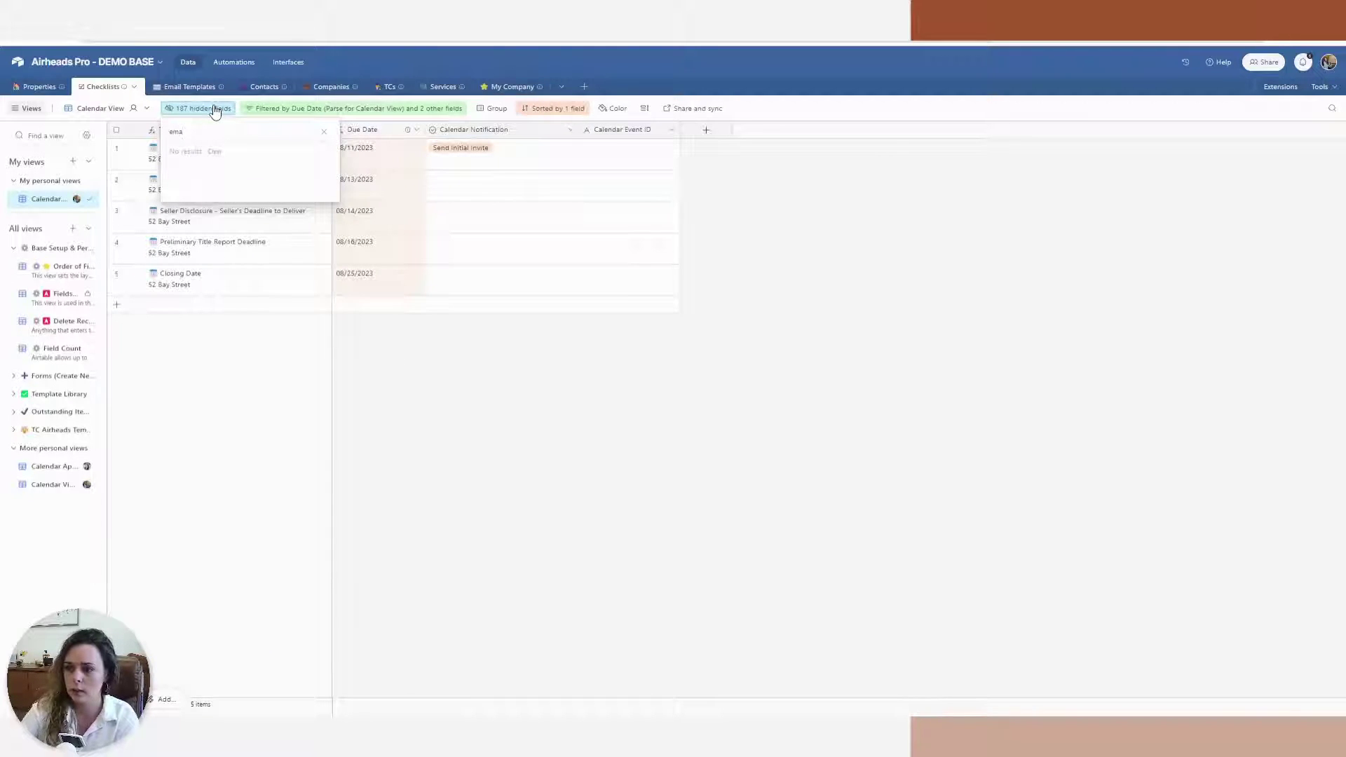
click(631, 373)
click(211, 110)
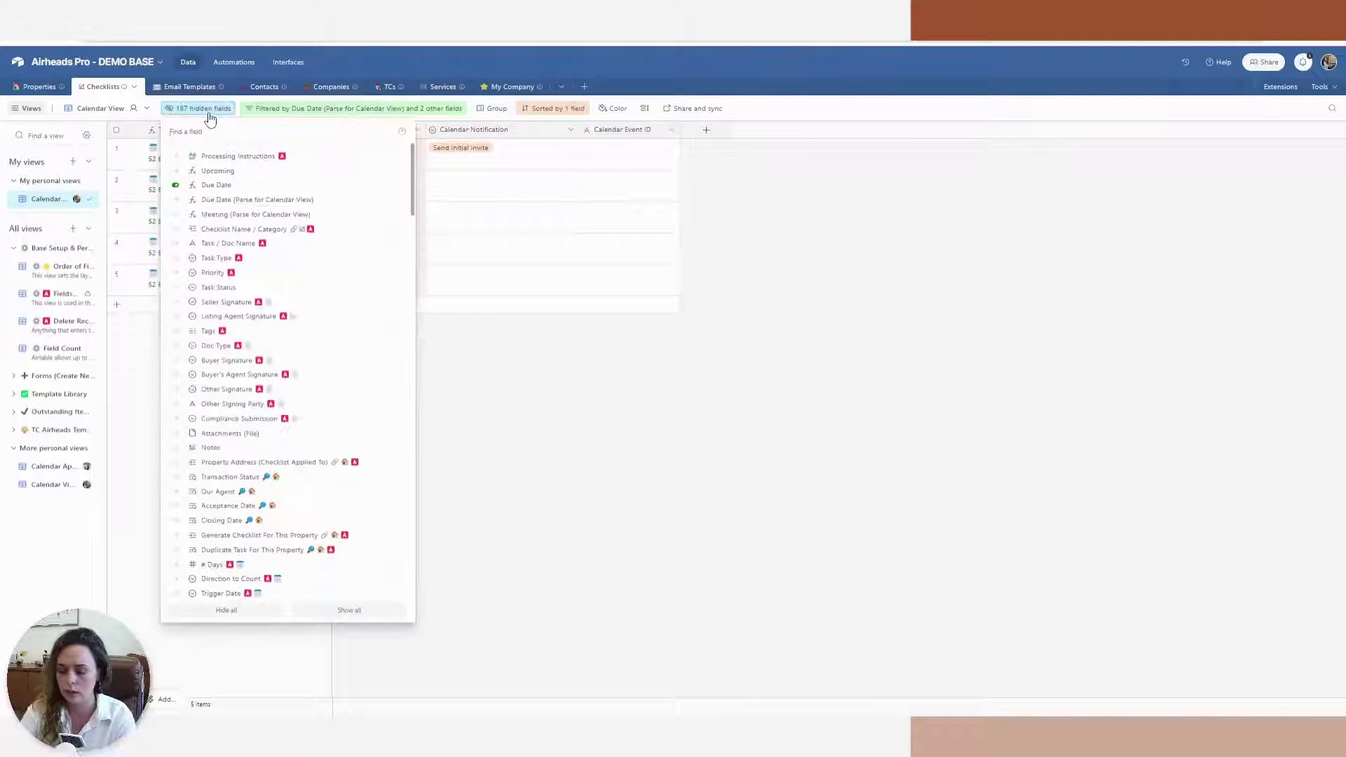
text(pro)
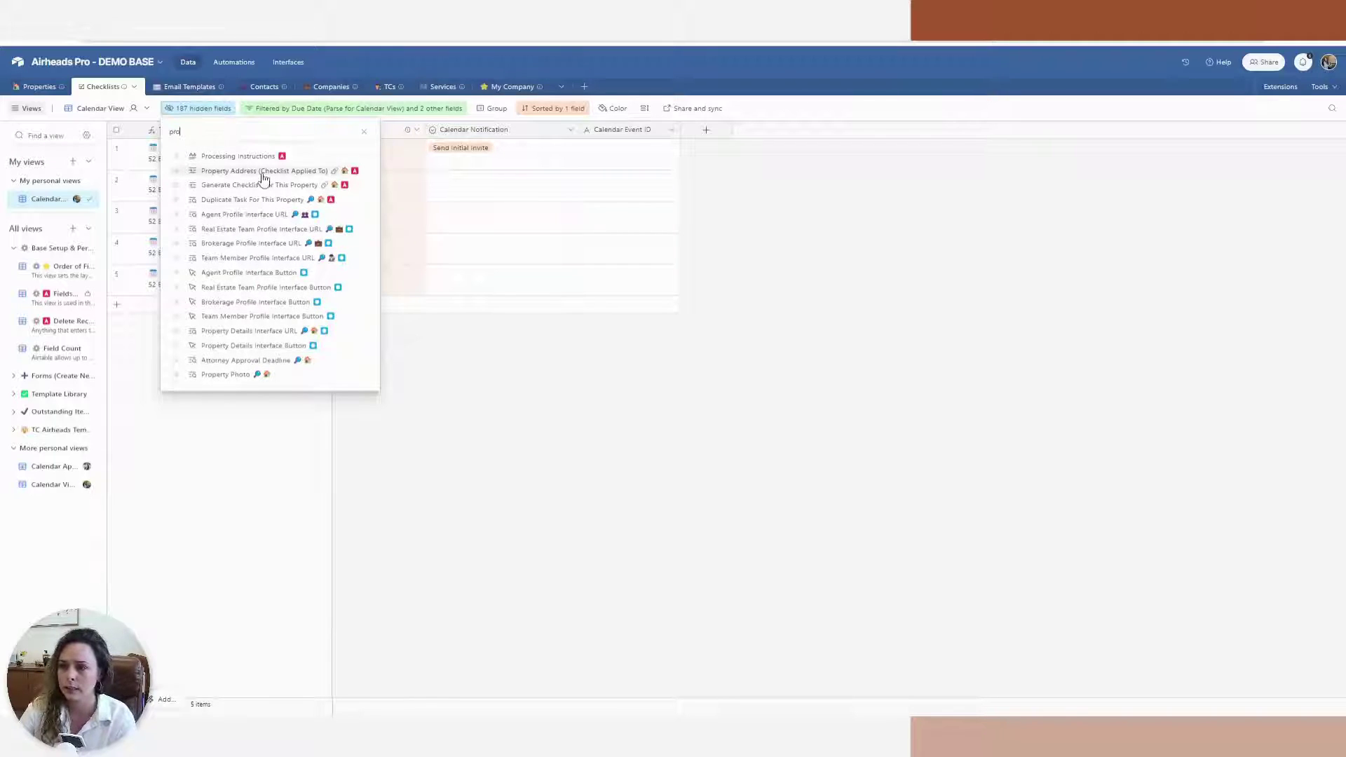
click(264, 176)
click(814, 526)
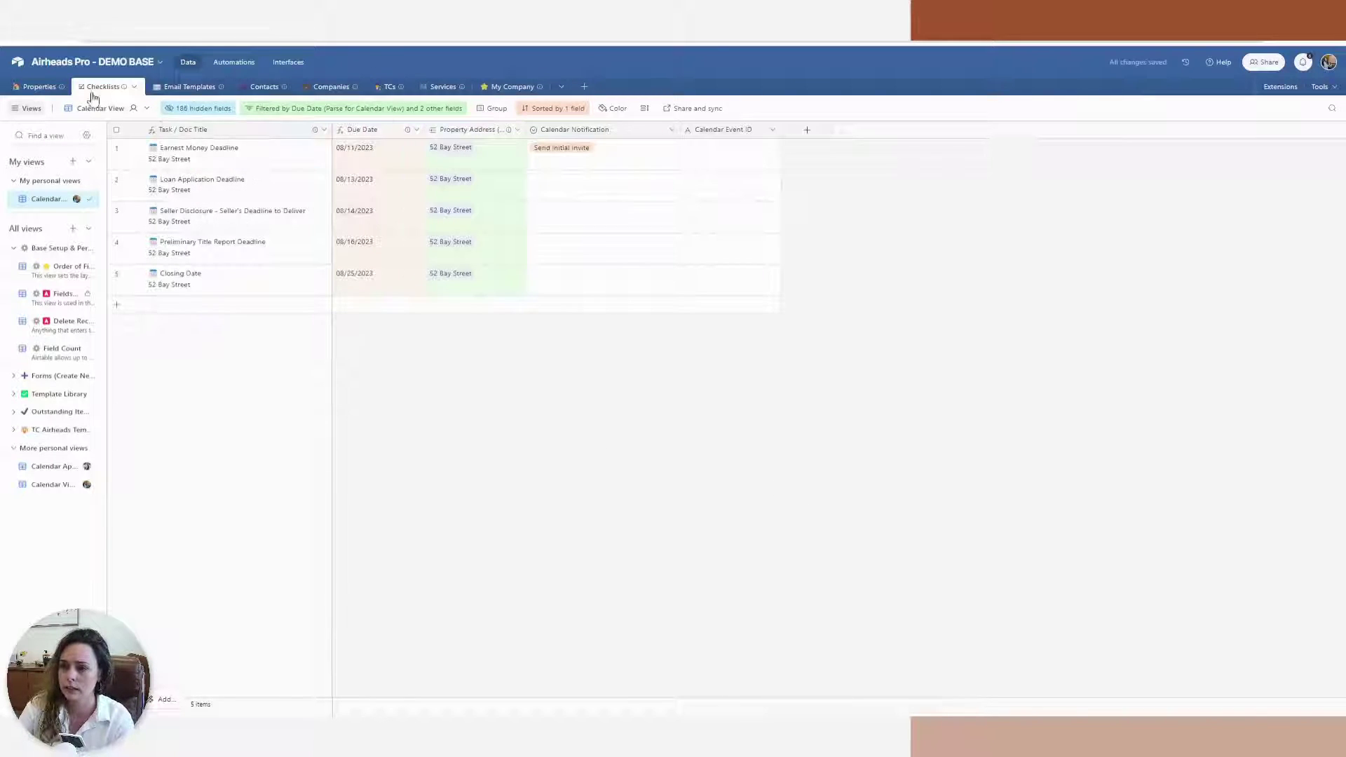
Add an Our Agent Email(s) lookup field from the linked Property Address
click(518, 130)
click(512, 176)
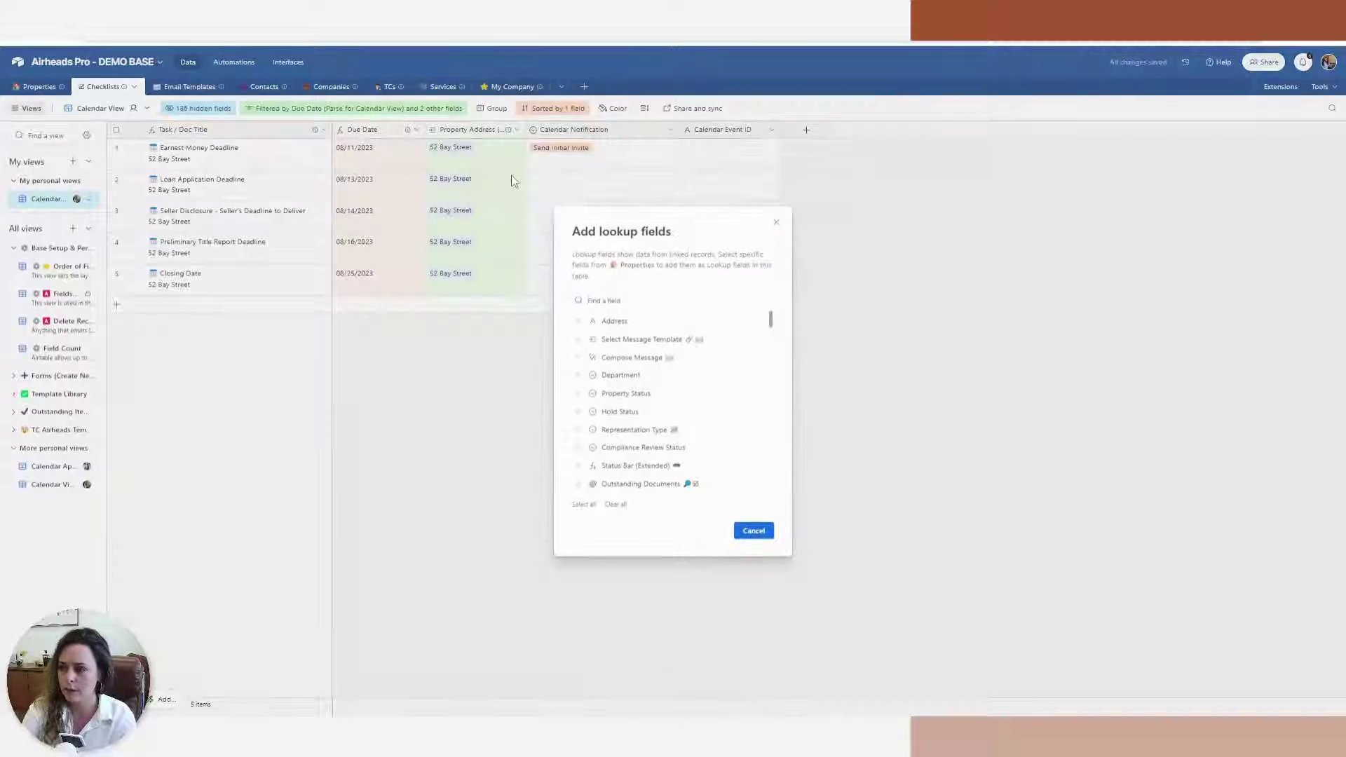
text(email add)
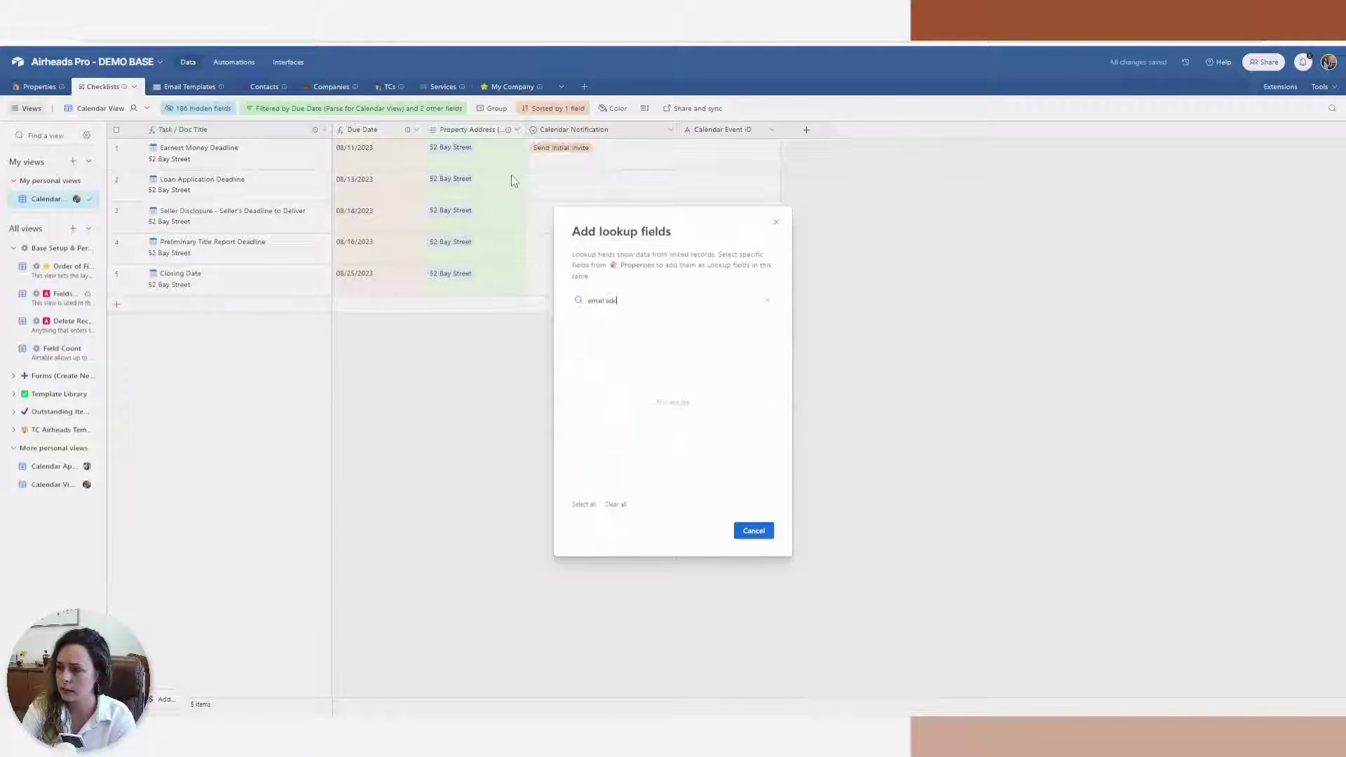
key(BackSpace)
key(BackSpace)
key(BackSpace)
key(BackSpace)
key(BackSpace)
key(BackSpace)
key(BackSpace)
key(BackSpace)
key(BackSpace)
text(ou)
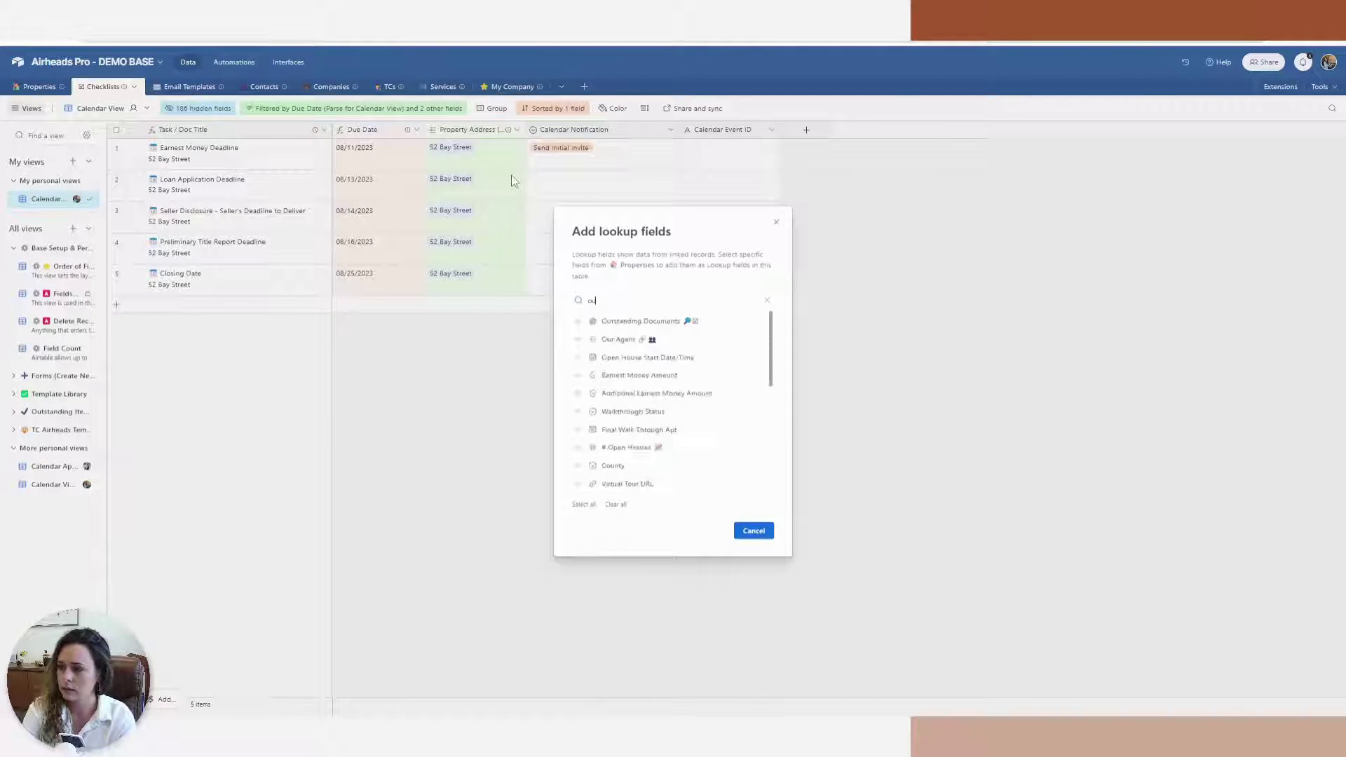
text(r ag)
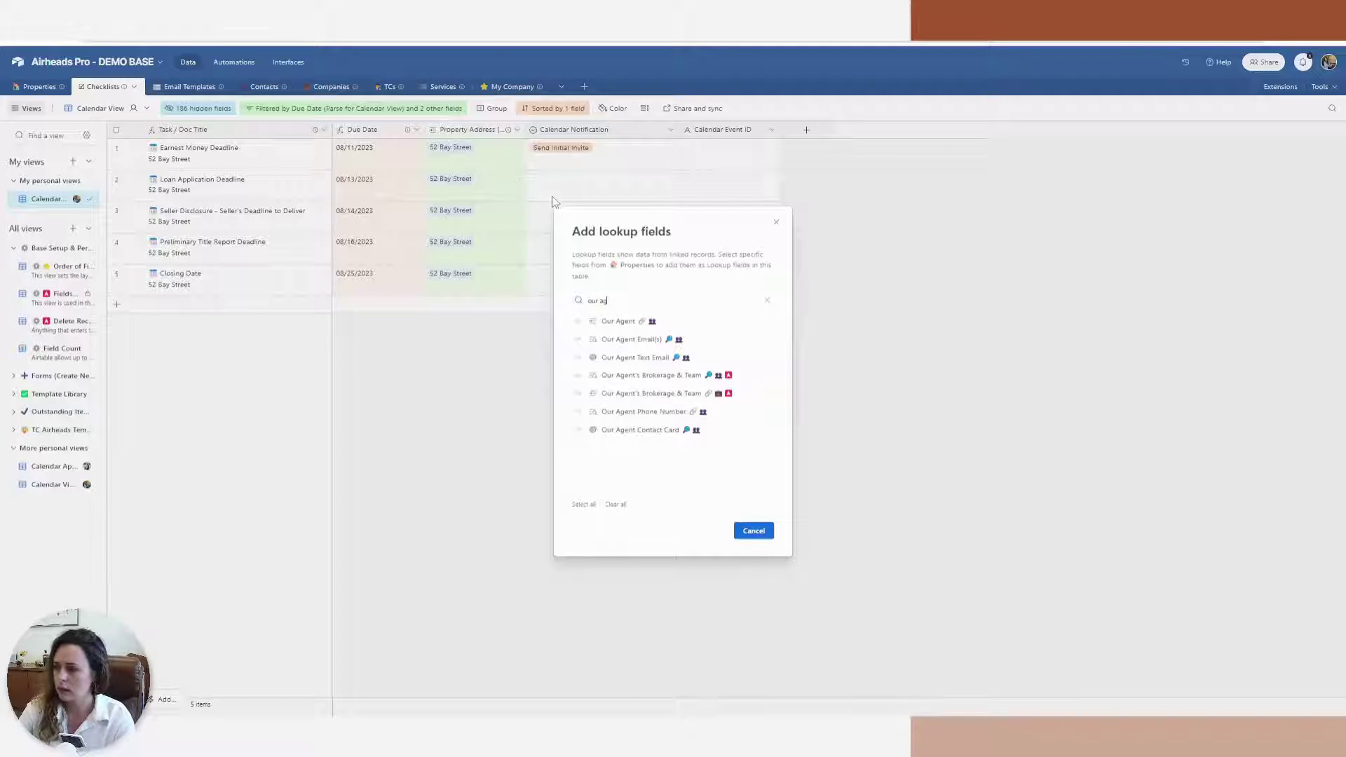
click(686, 339)
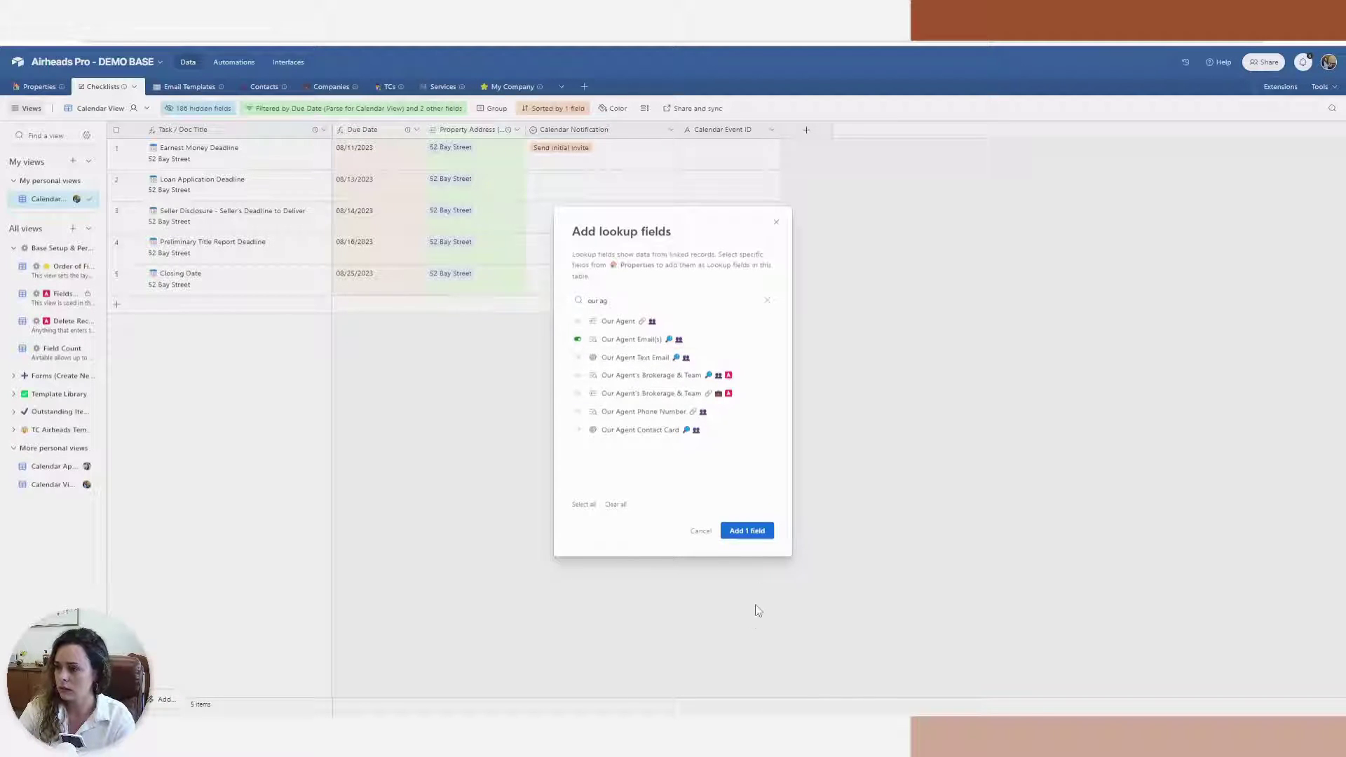
click(770, 533)
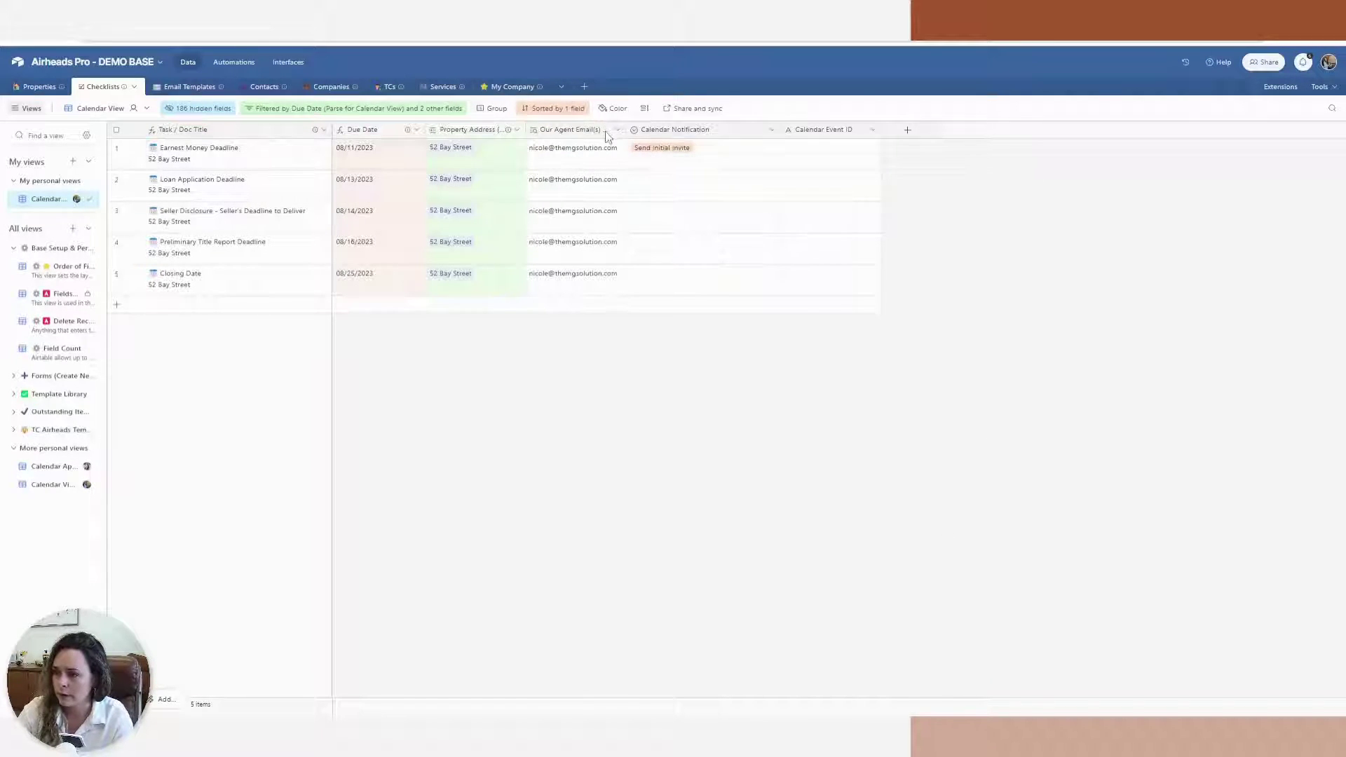
Fill the event's Attendees with the Our Agent Email(s) lookup values
click(229, 61)
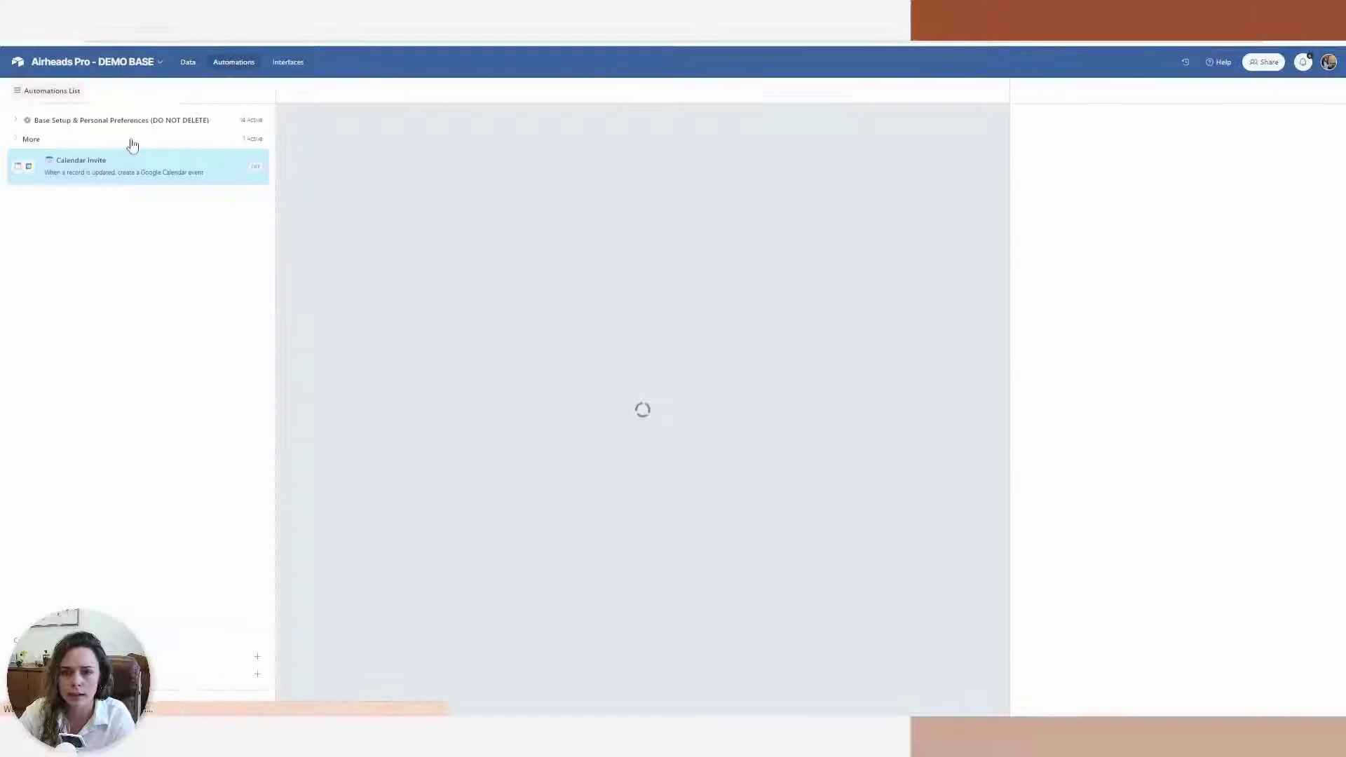
scroll(1139, 379, down, 5)
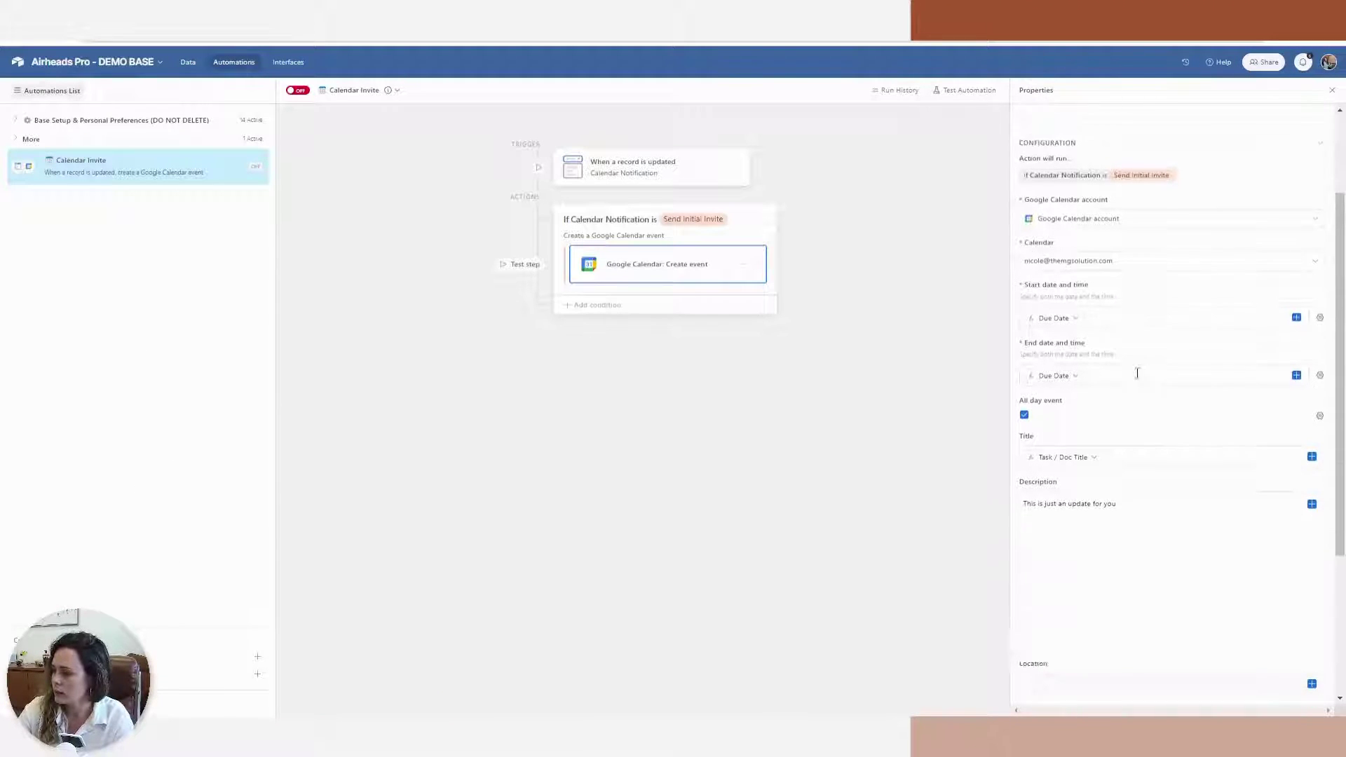
click(1312, 504)
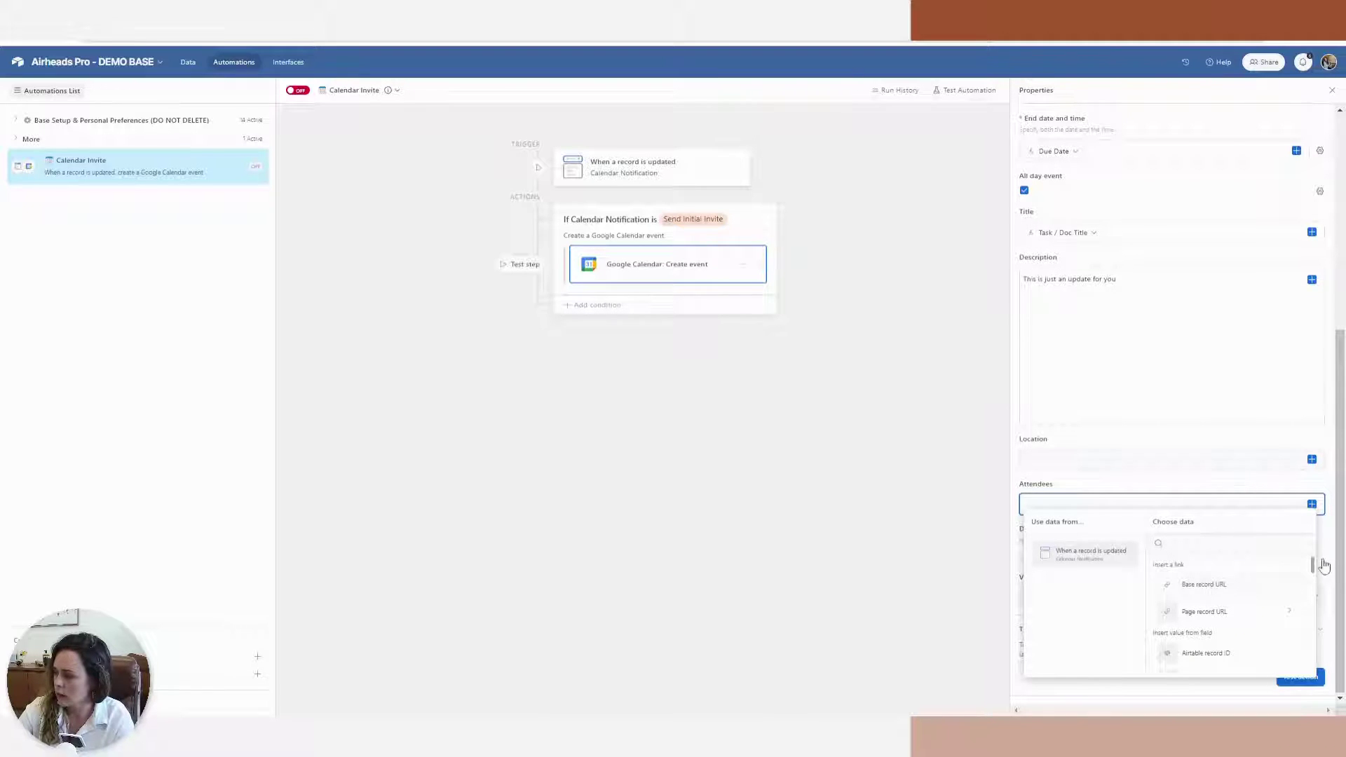
drag(1312, 565, 1313, 671)
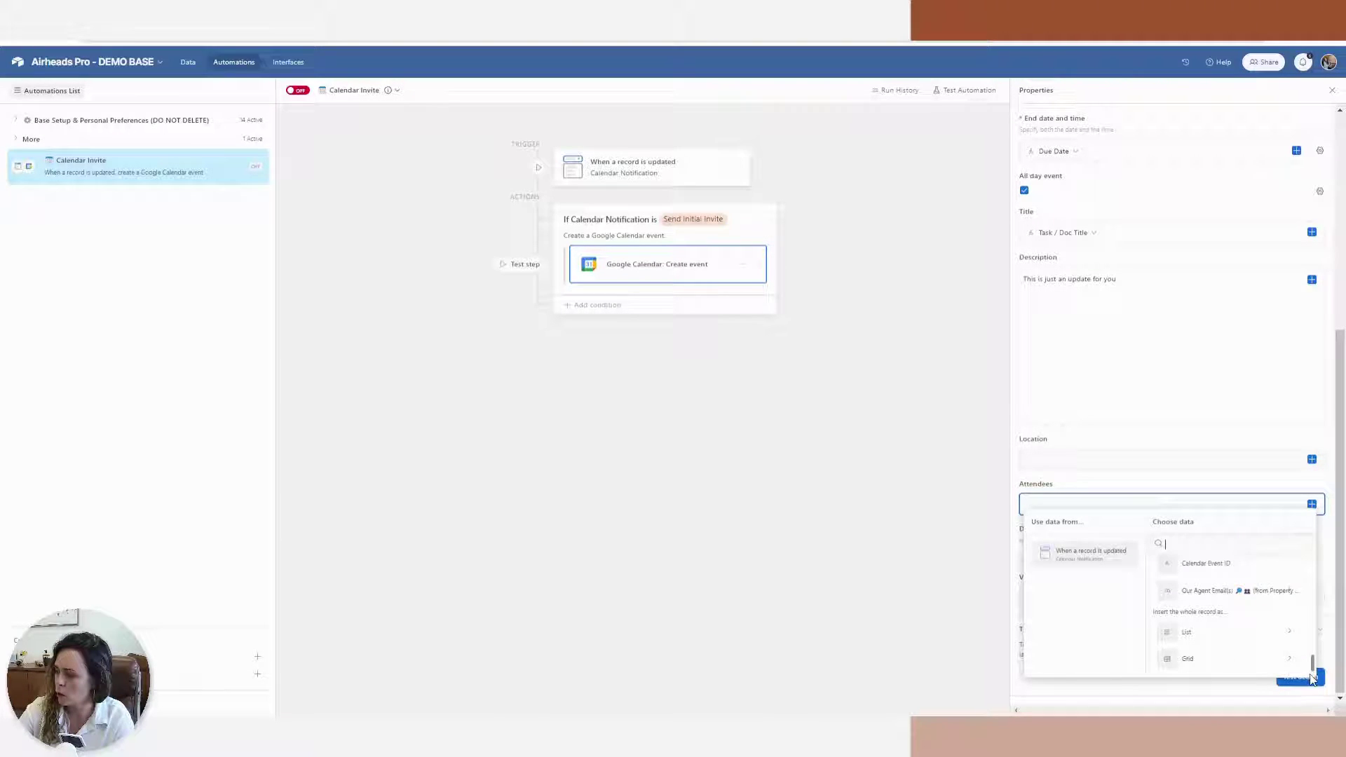
click(1198, 591)
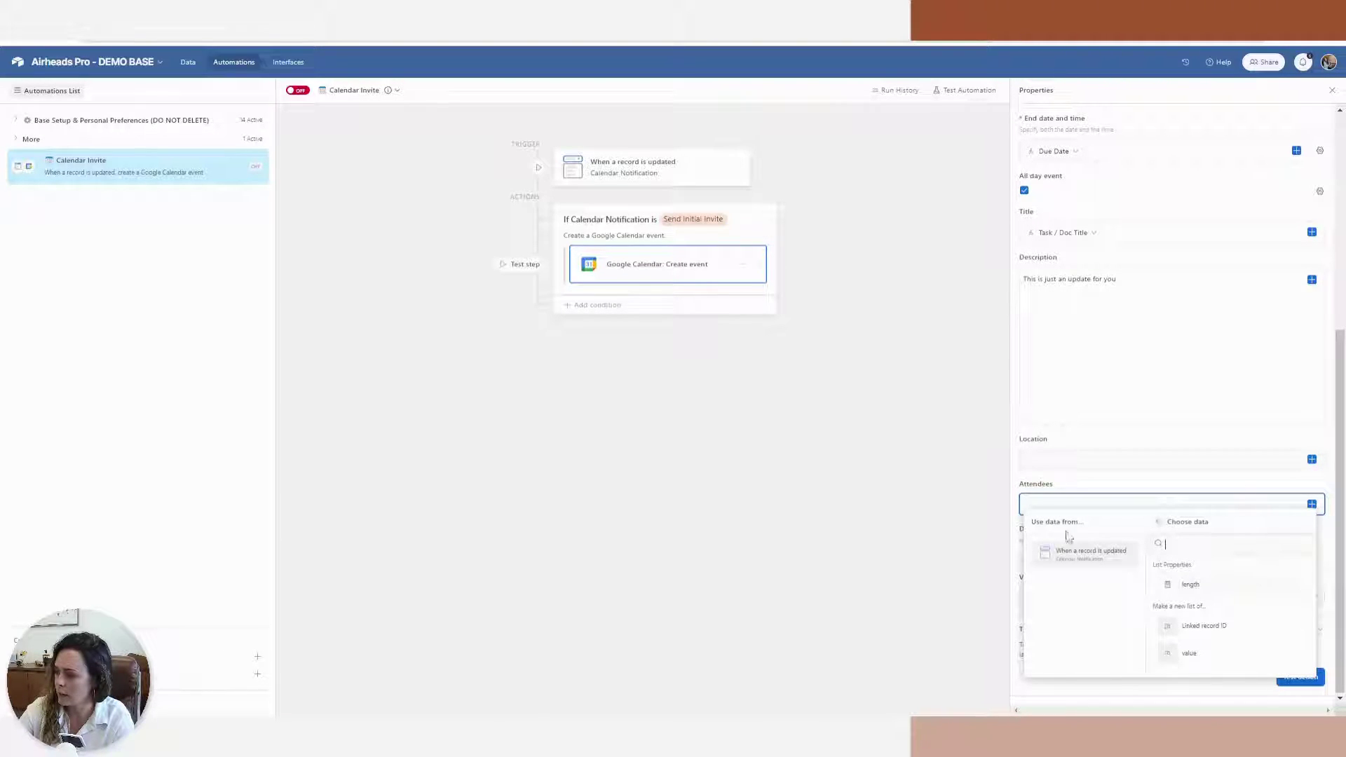
click(1218, 660)
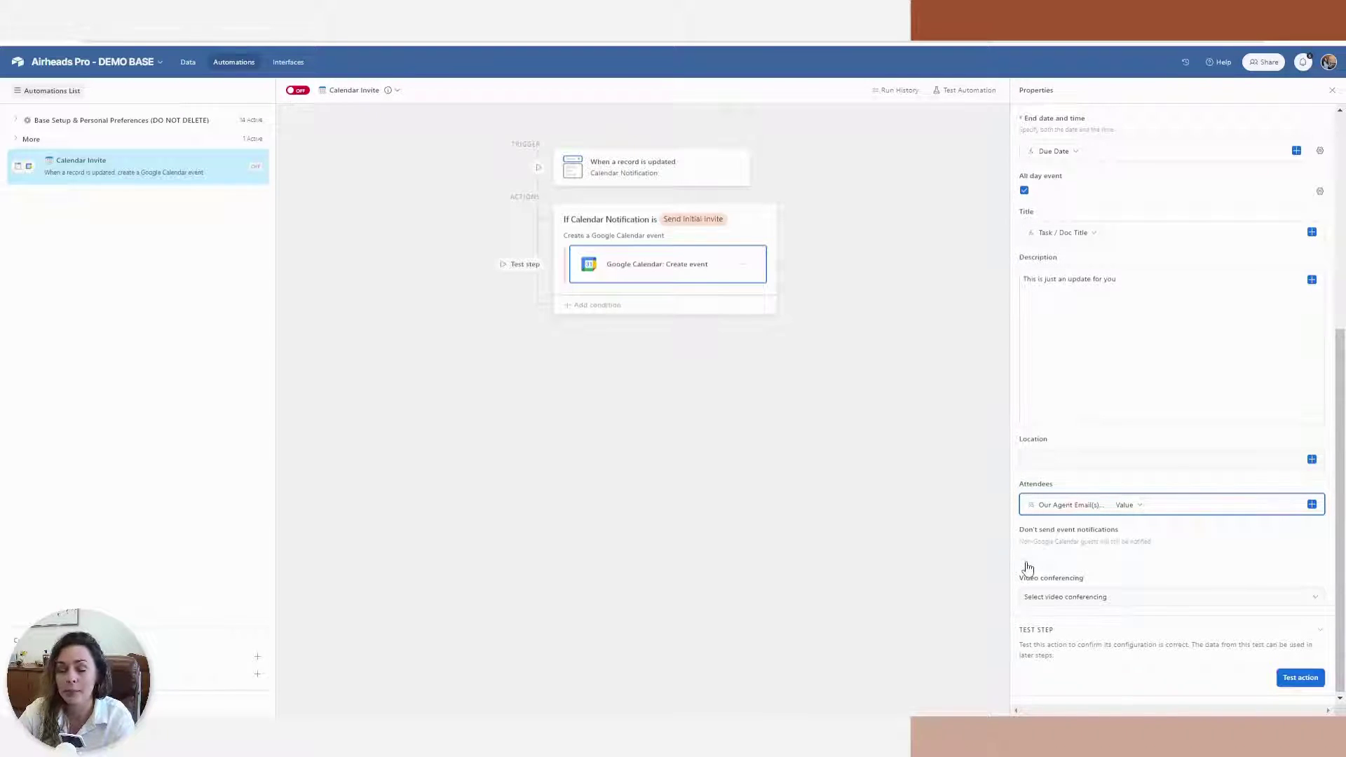
click(836, 422)
click(1300, 679)
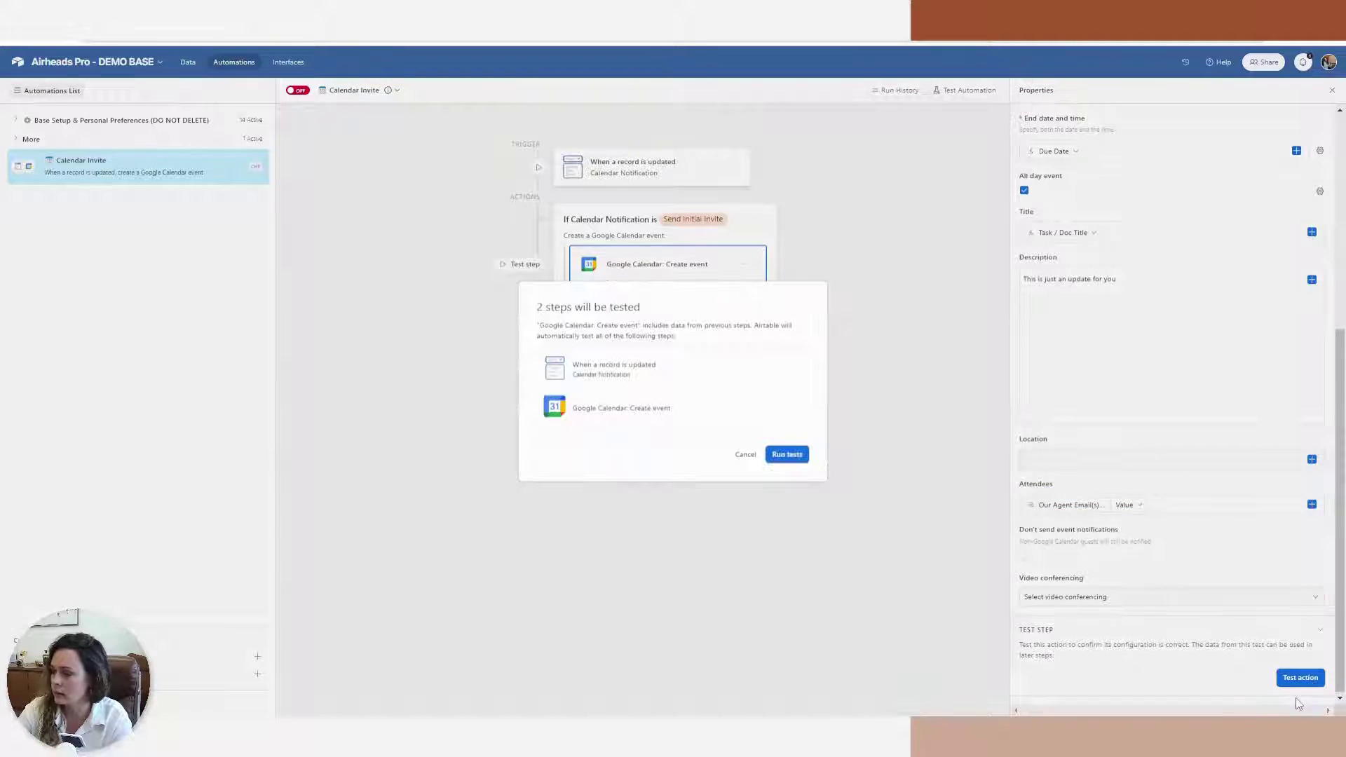
click(782, 457)
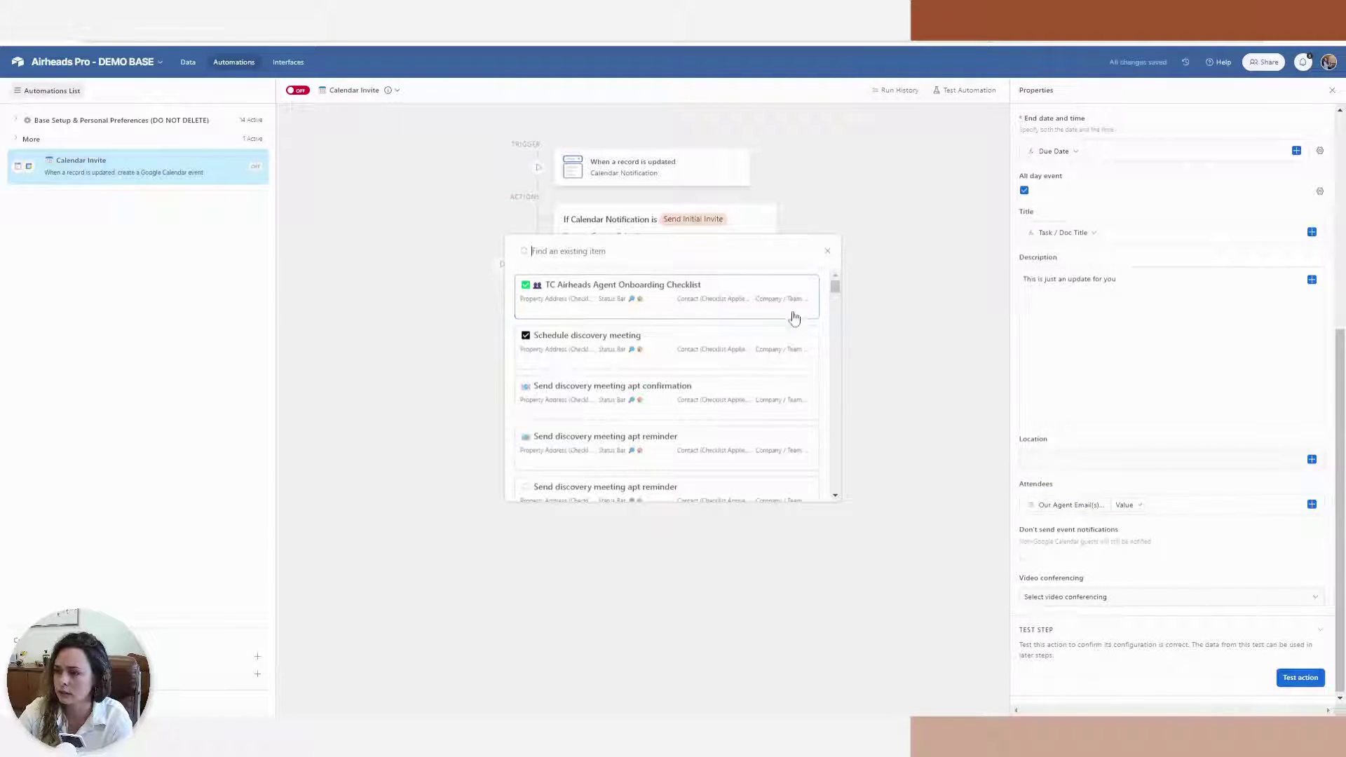
click(828, 251)
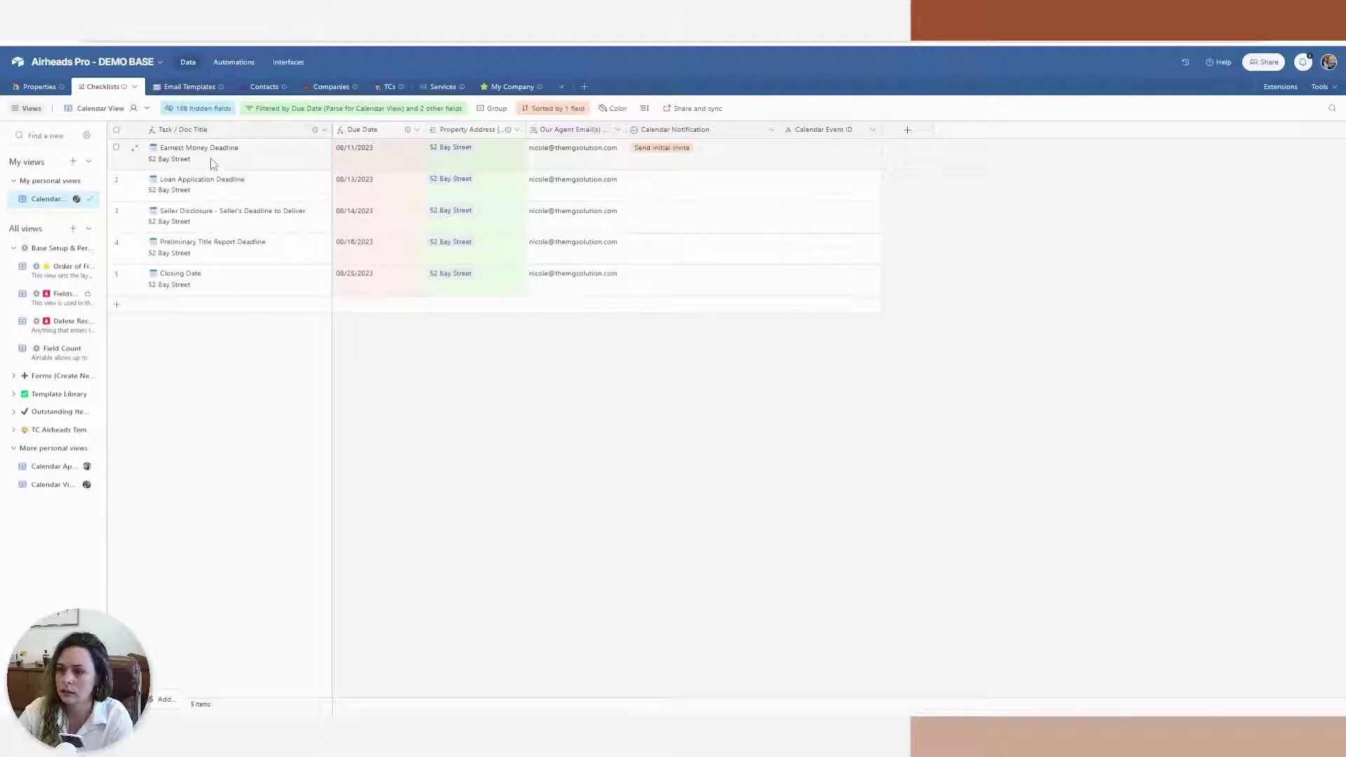
click(210, 160)
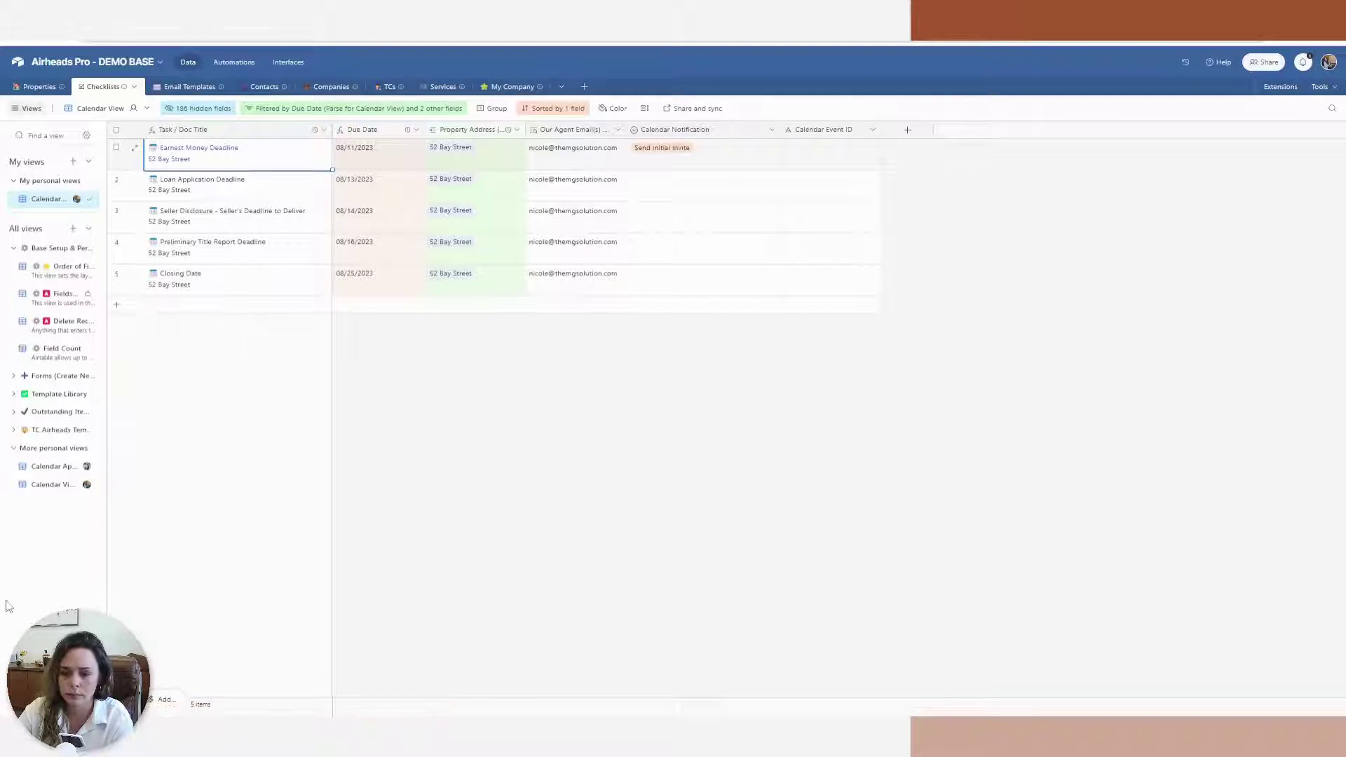
key(alt+Left)
click(1057, 138)
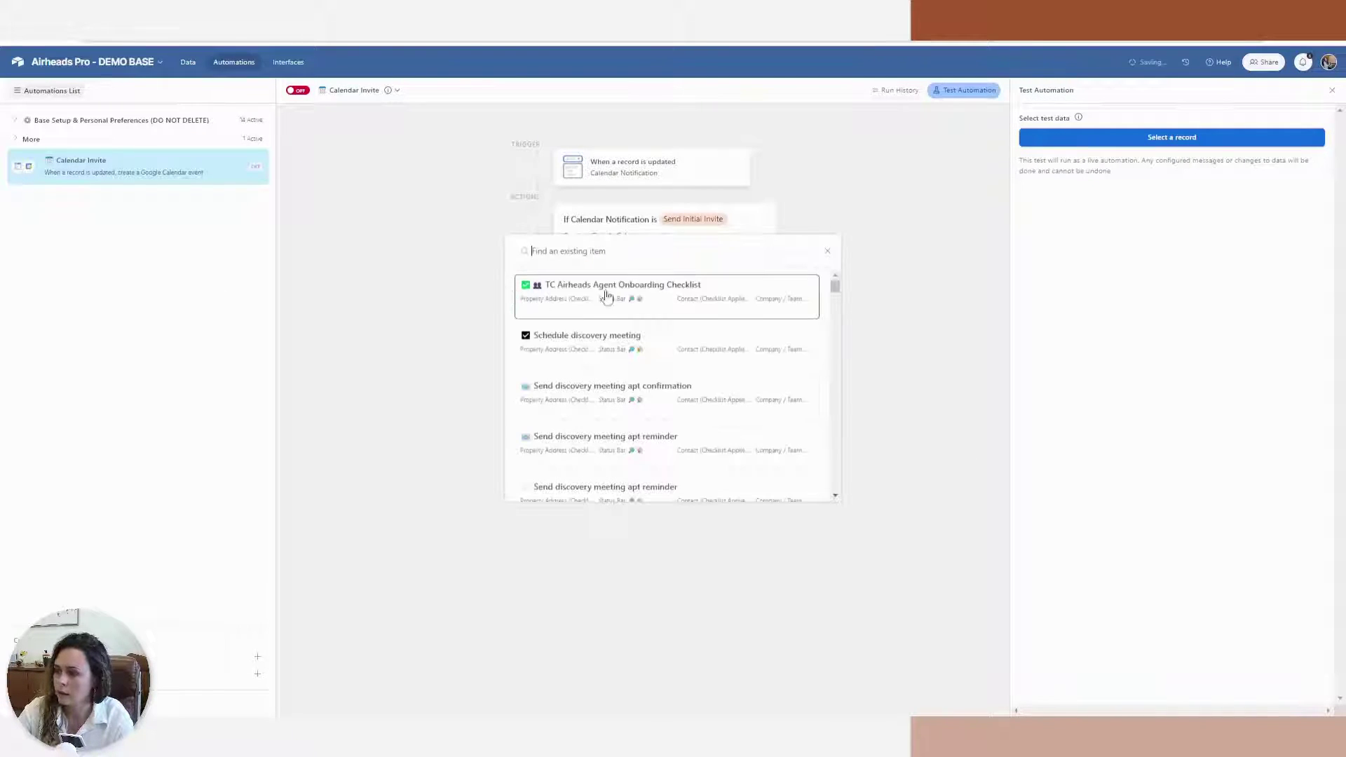
click(615, 311)
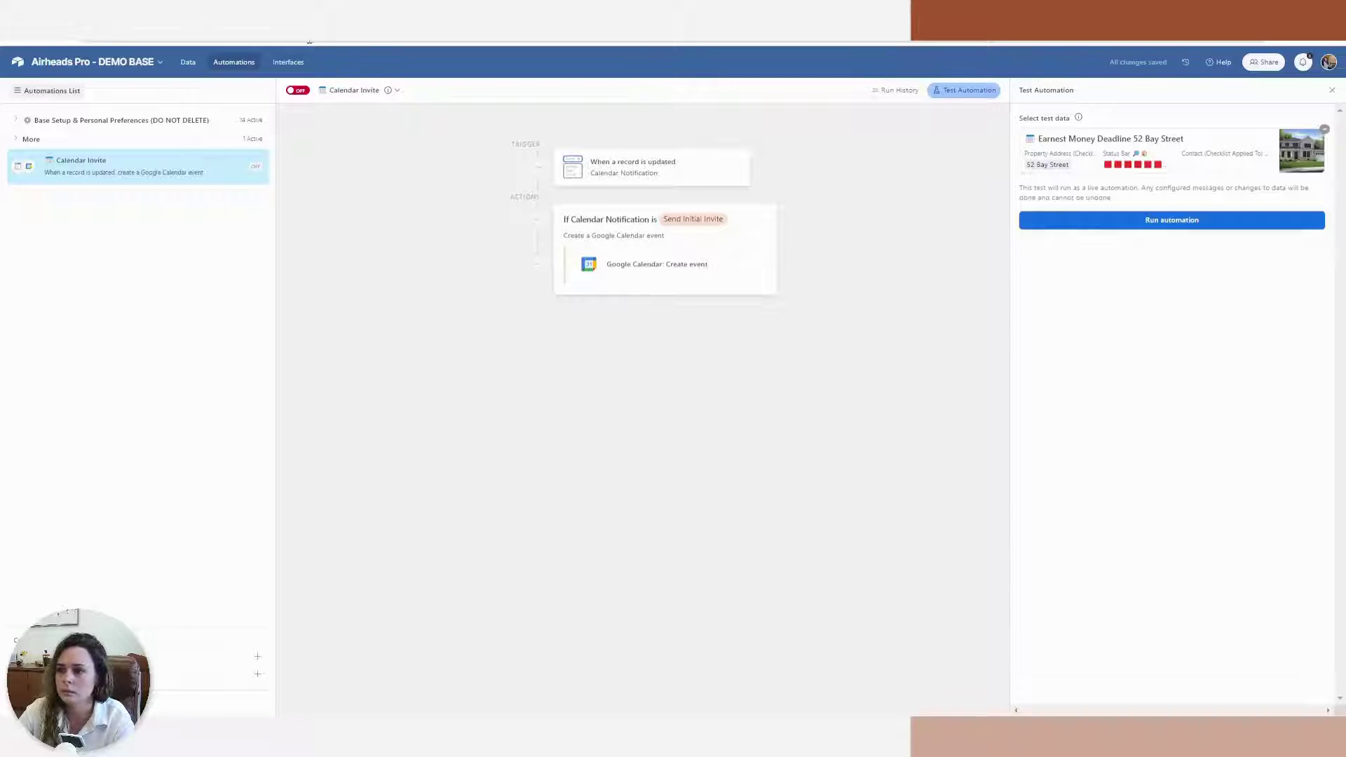
key(ctrl+Tab)
click(289, 111)
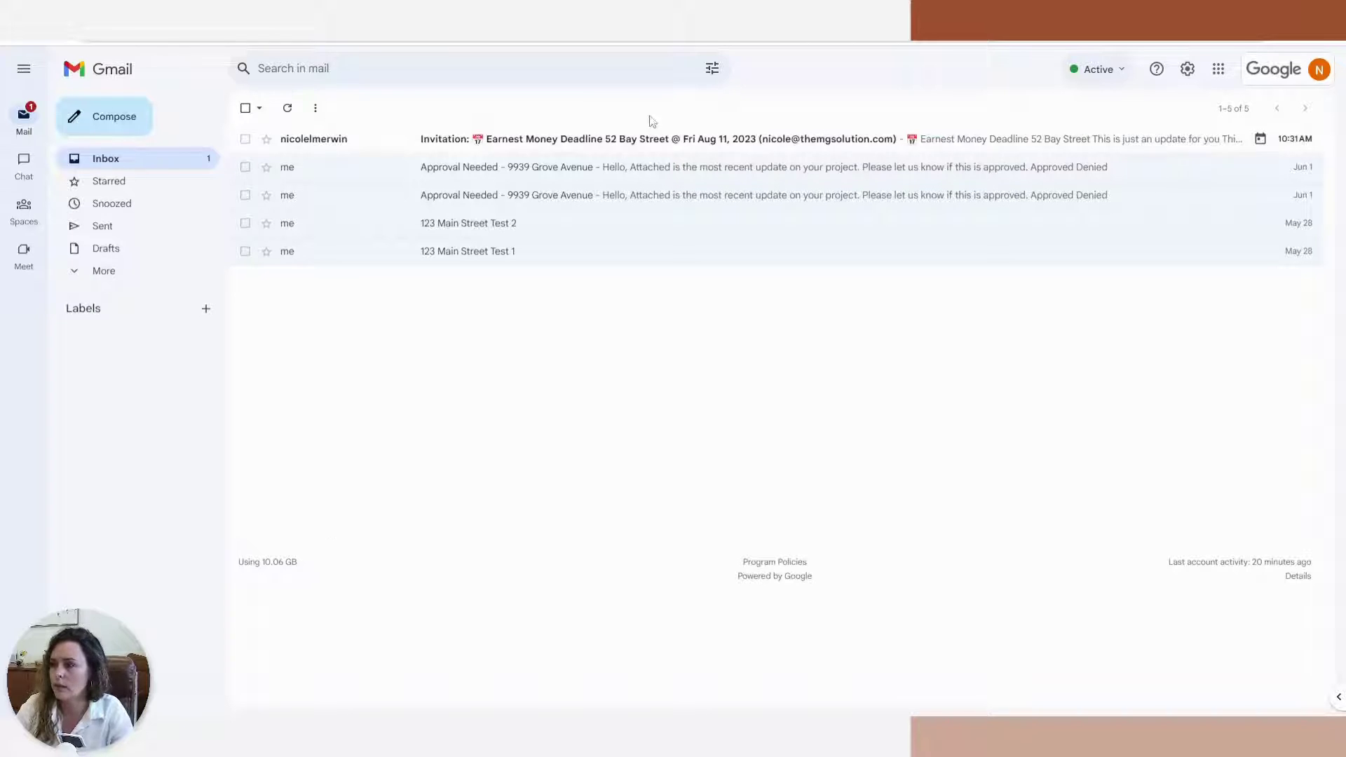
click(649, 139)
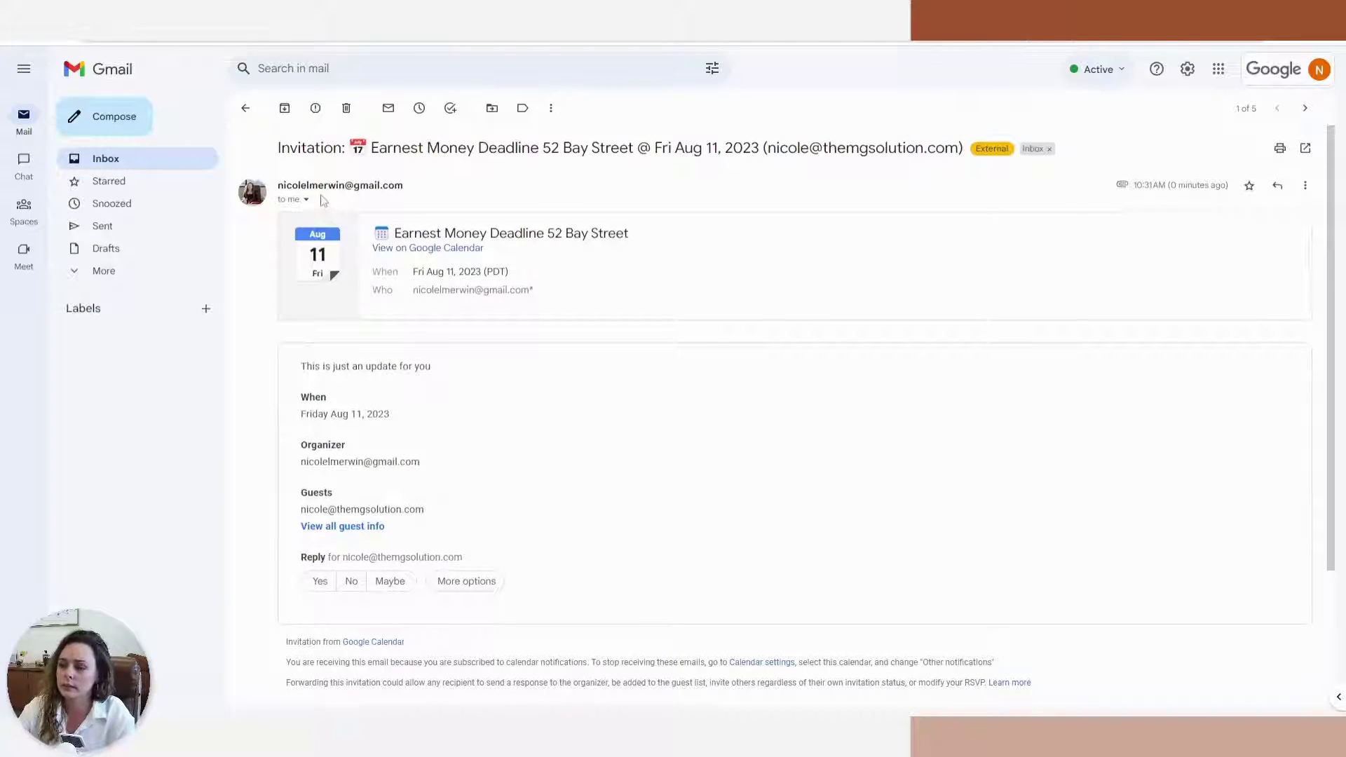
scroll(356, 315, down, 1)
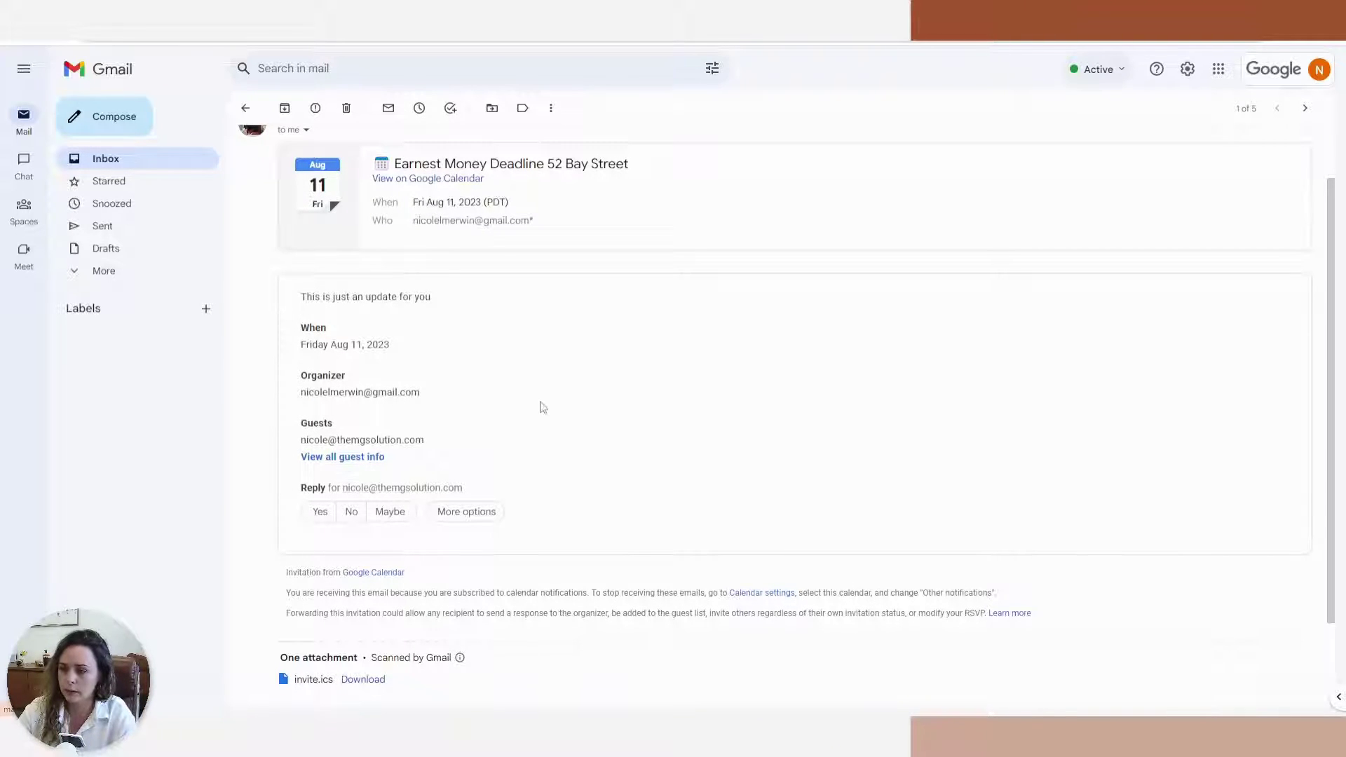
drag(307, 297, 392, 298)
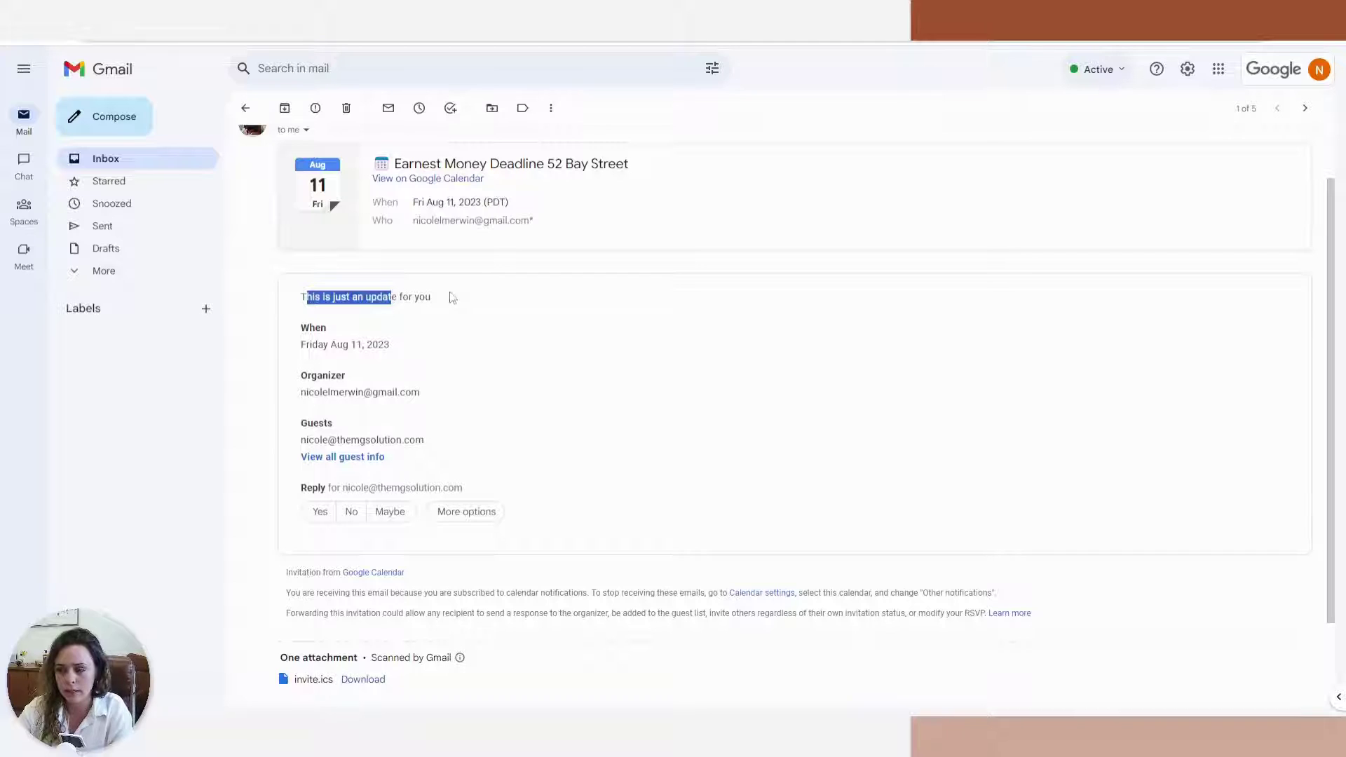
click(449, 298)
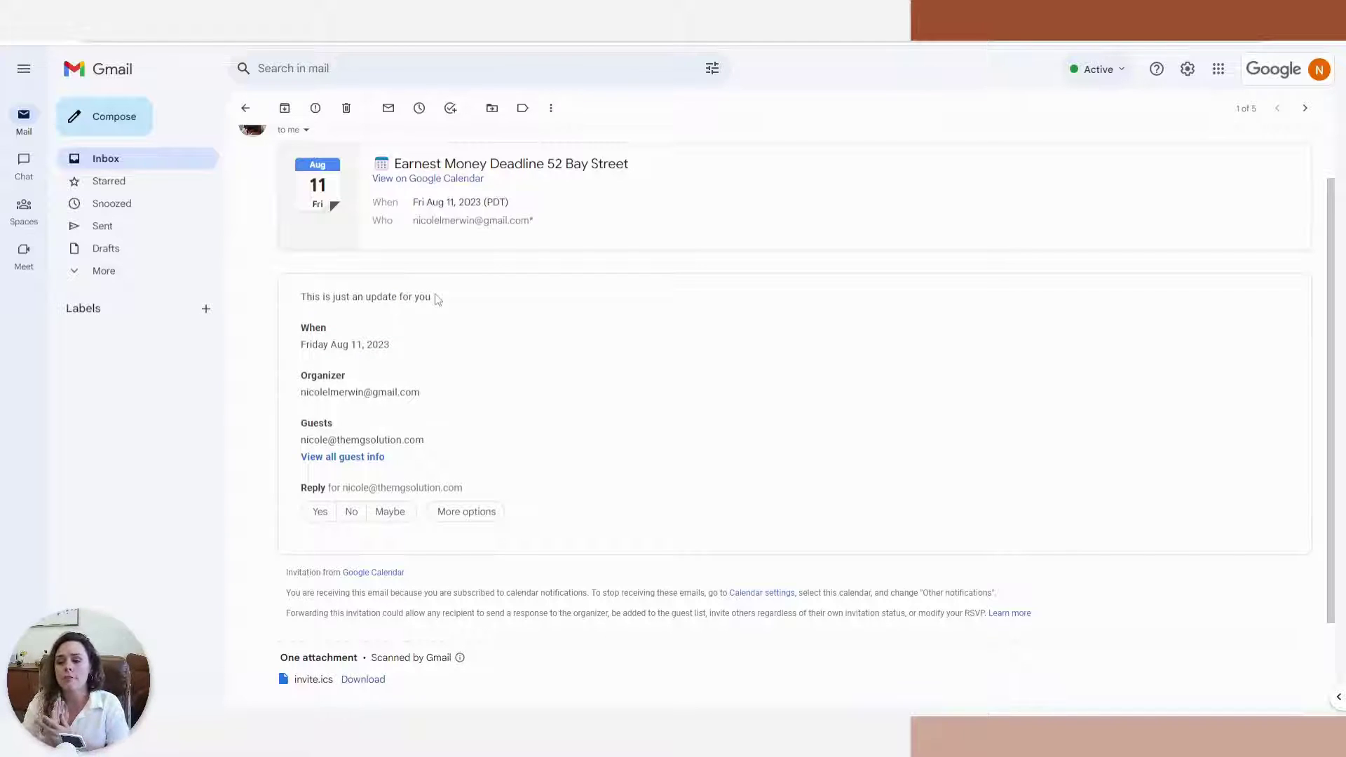
scroll(436, 300, up, 1)
click(250, 112)
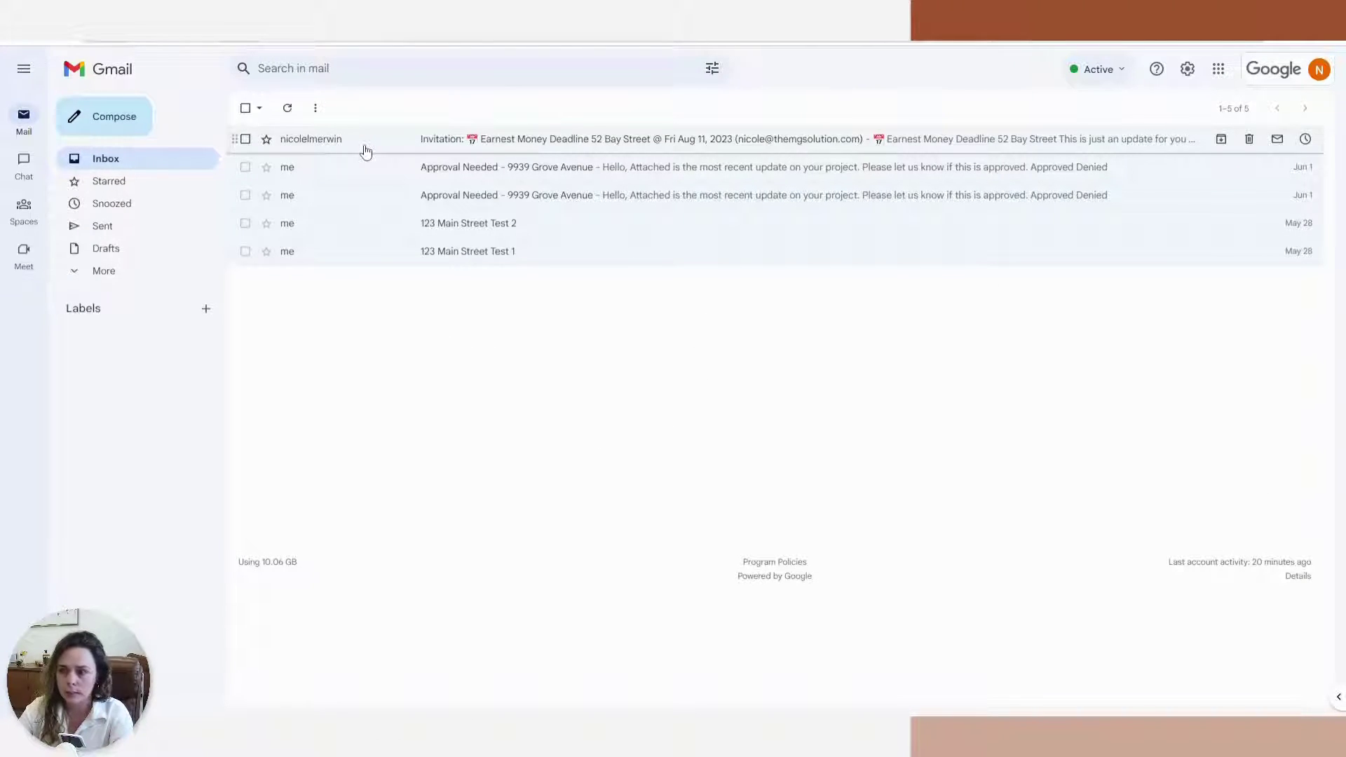
click(365, 147)
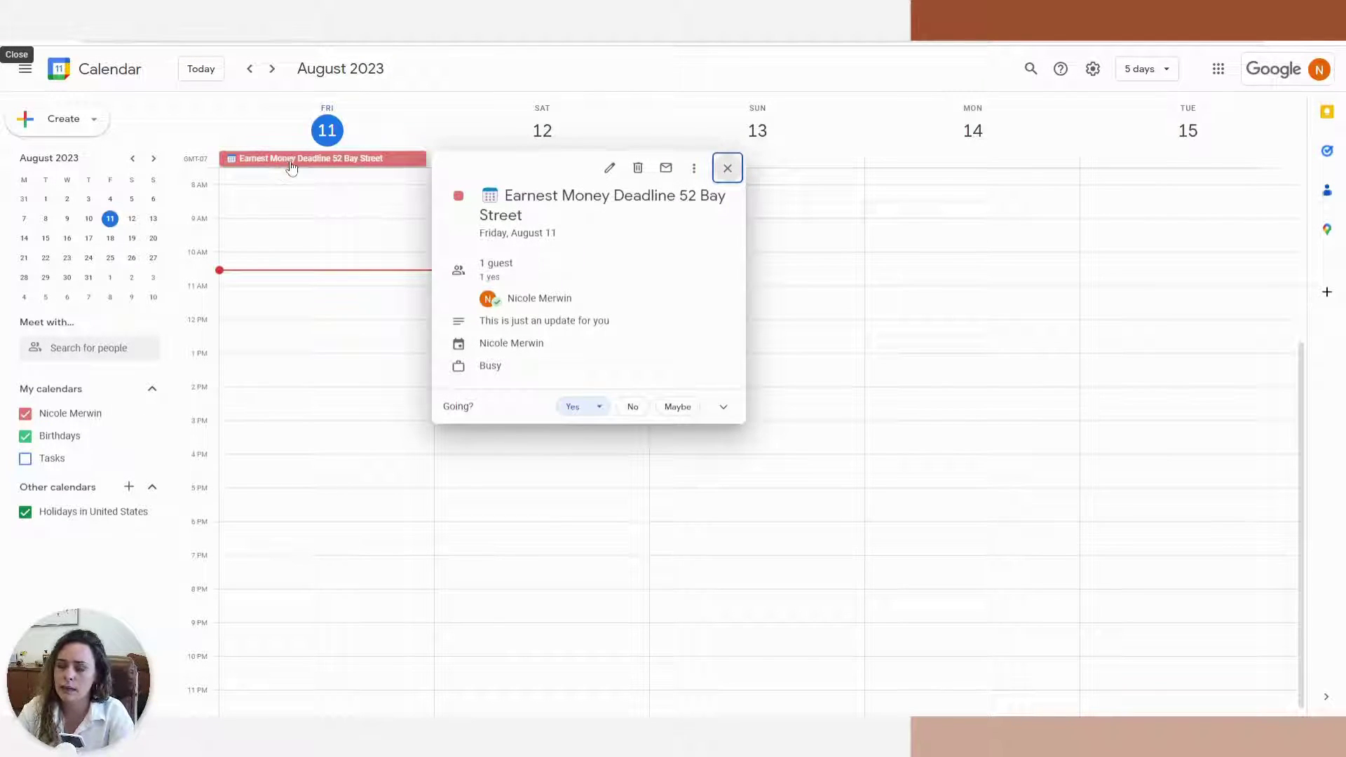
click(292, 166)
click(292, 166)
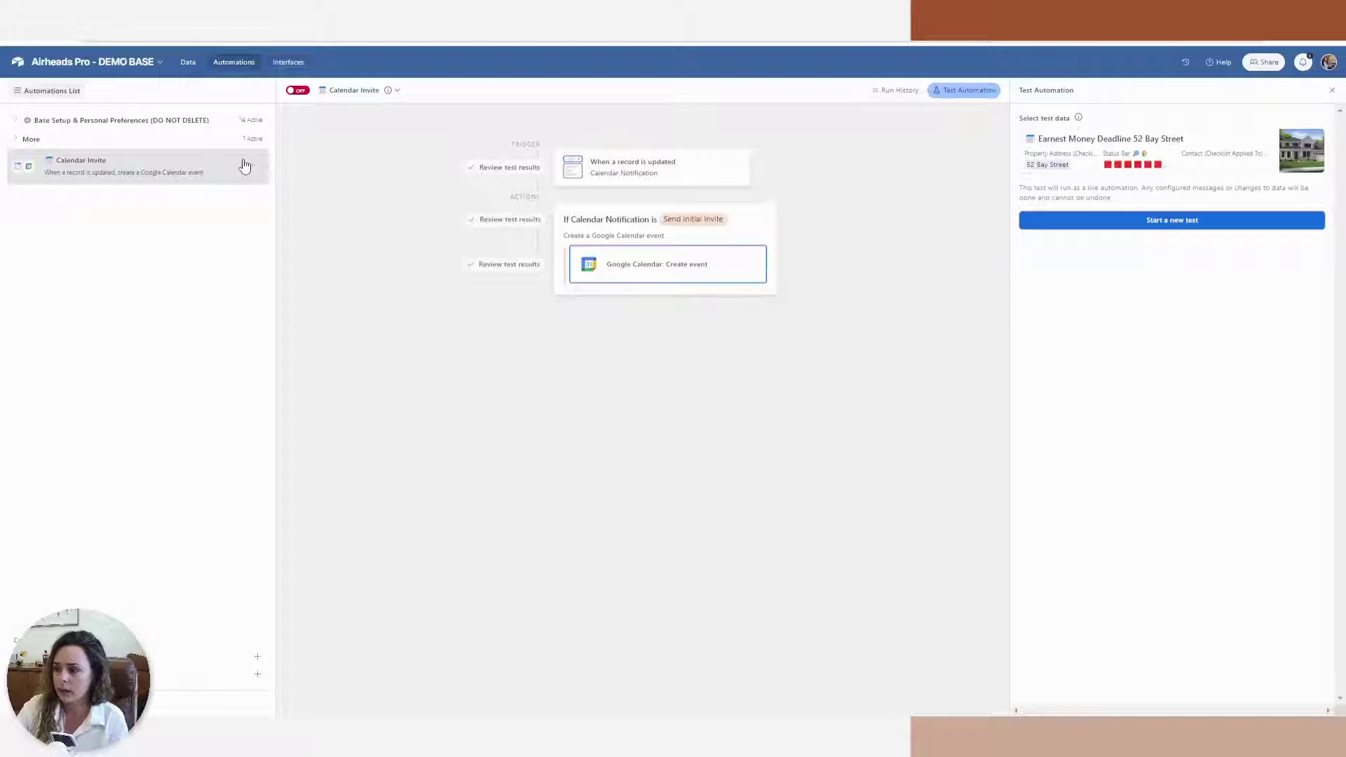
Add an Update record action on the Checklists table, keyed by the triggering record's Airtable record ID
drag(244, 166, 624, 280)
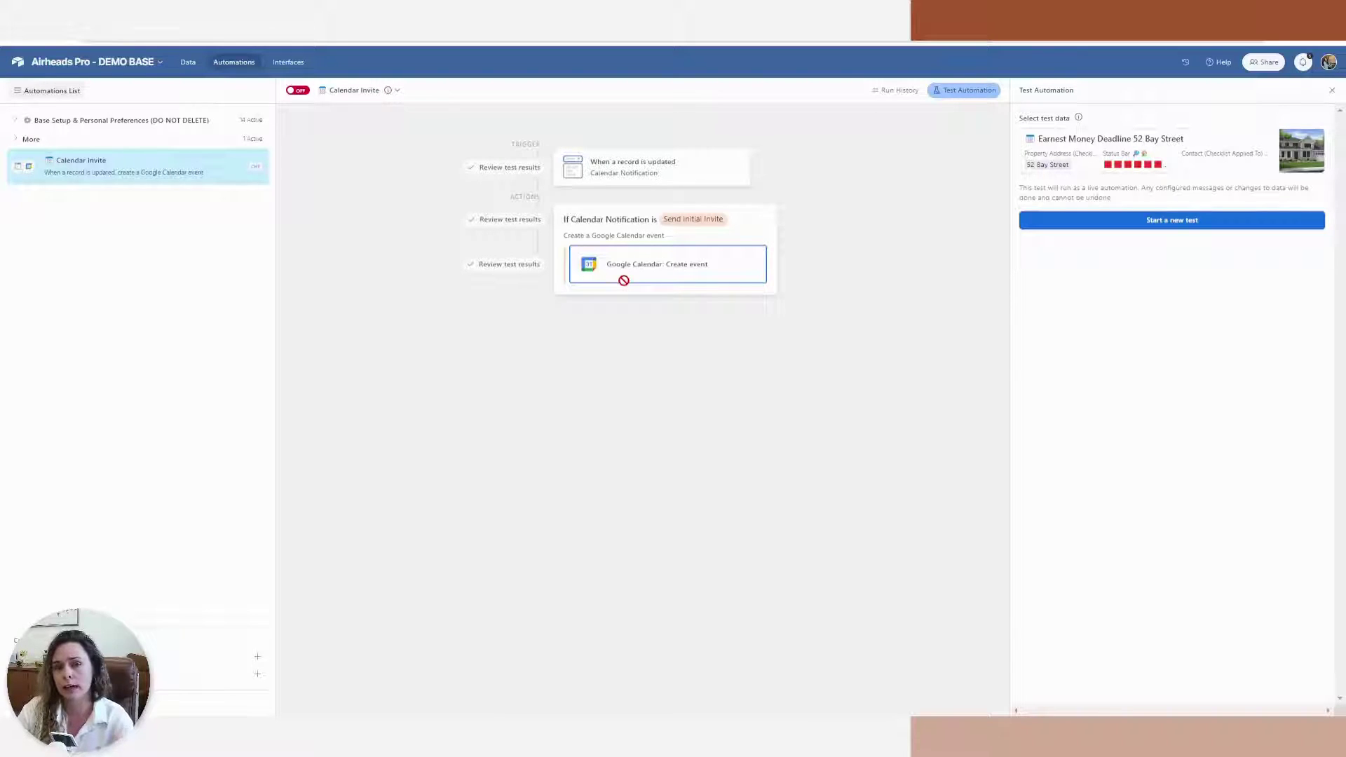
click(896, 89)
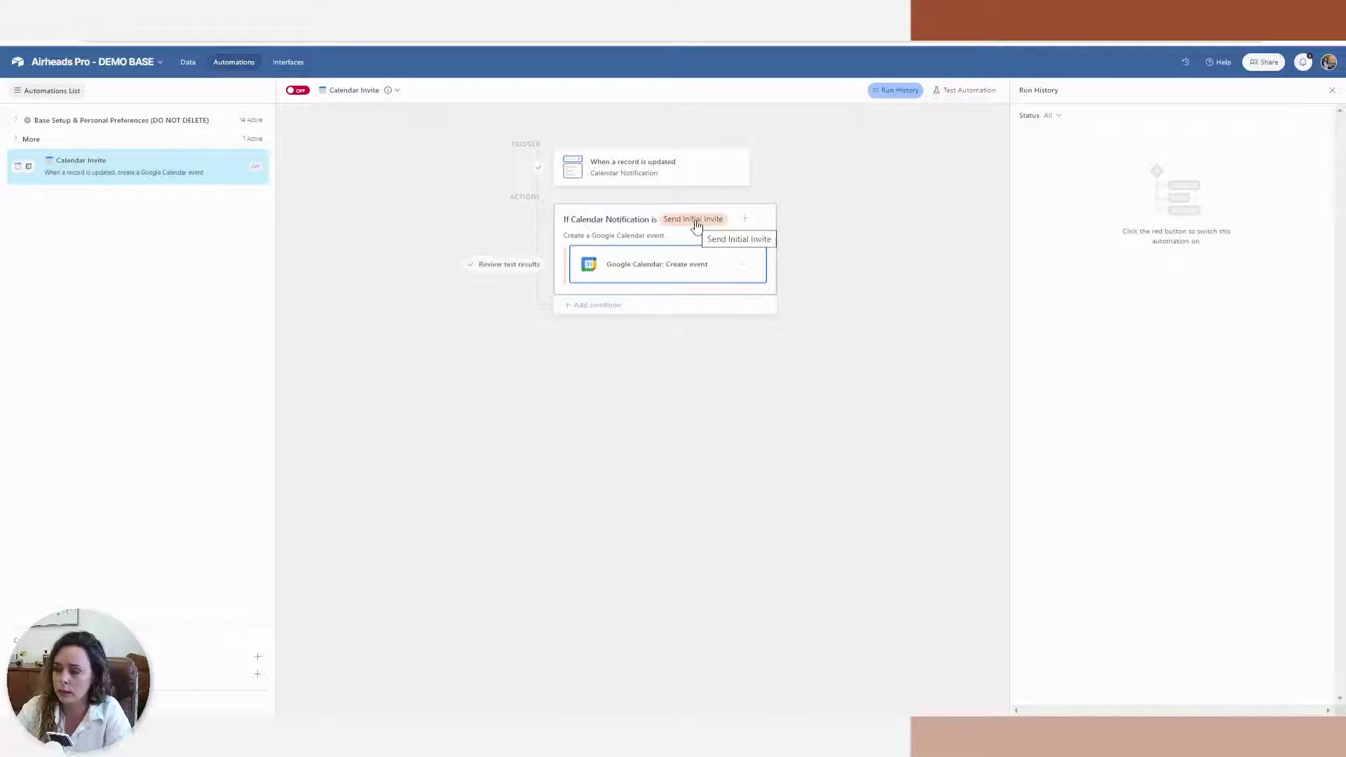
click(669, 285)
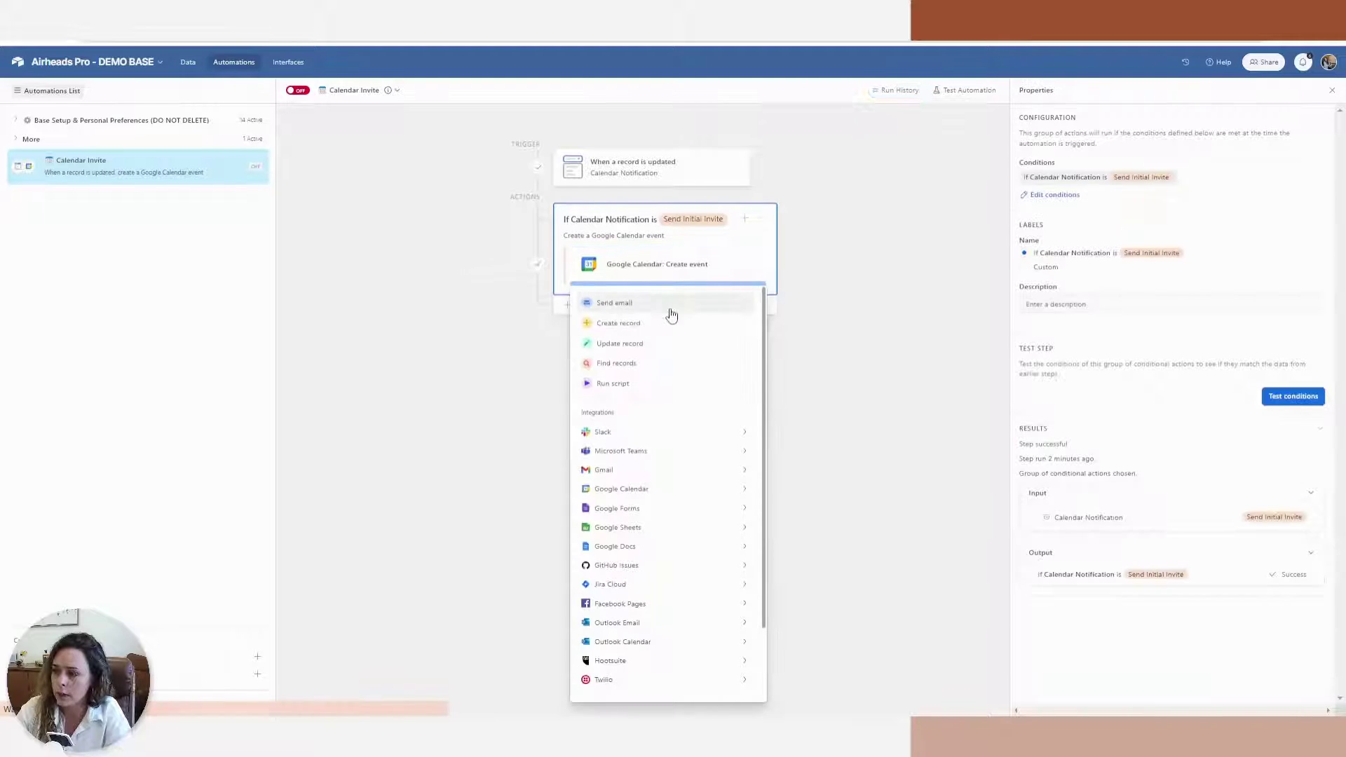
click(686, 352)
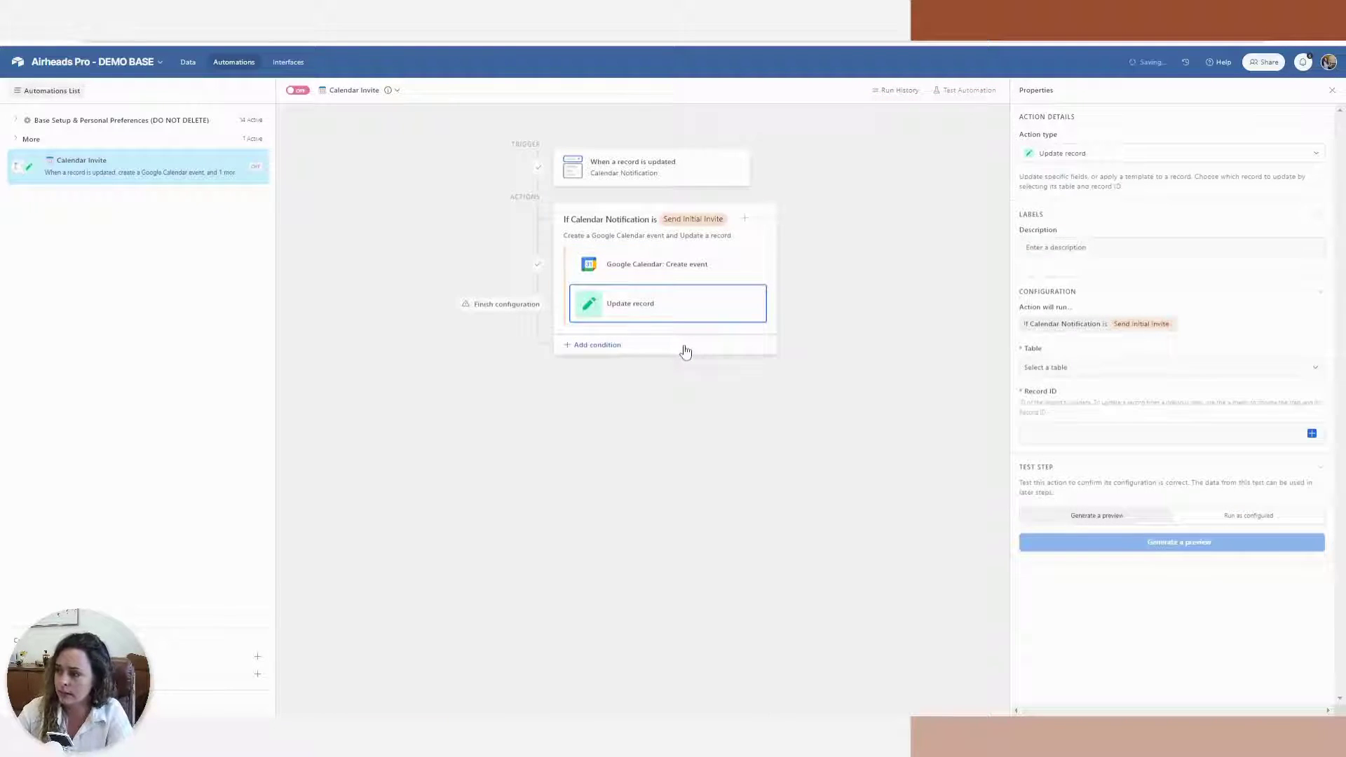
click(1053, 371)
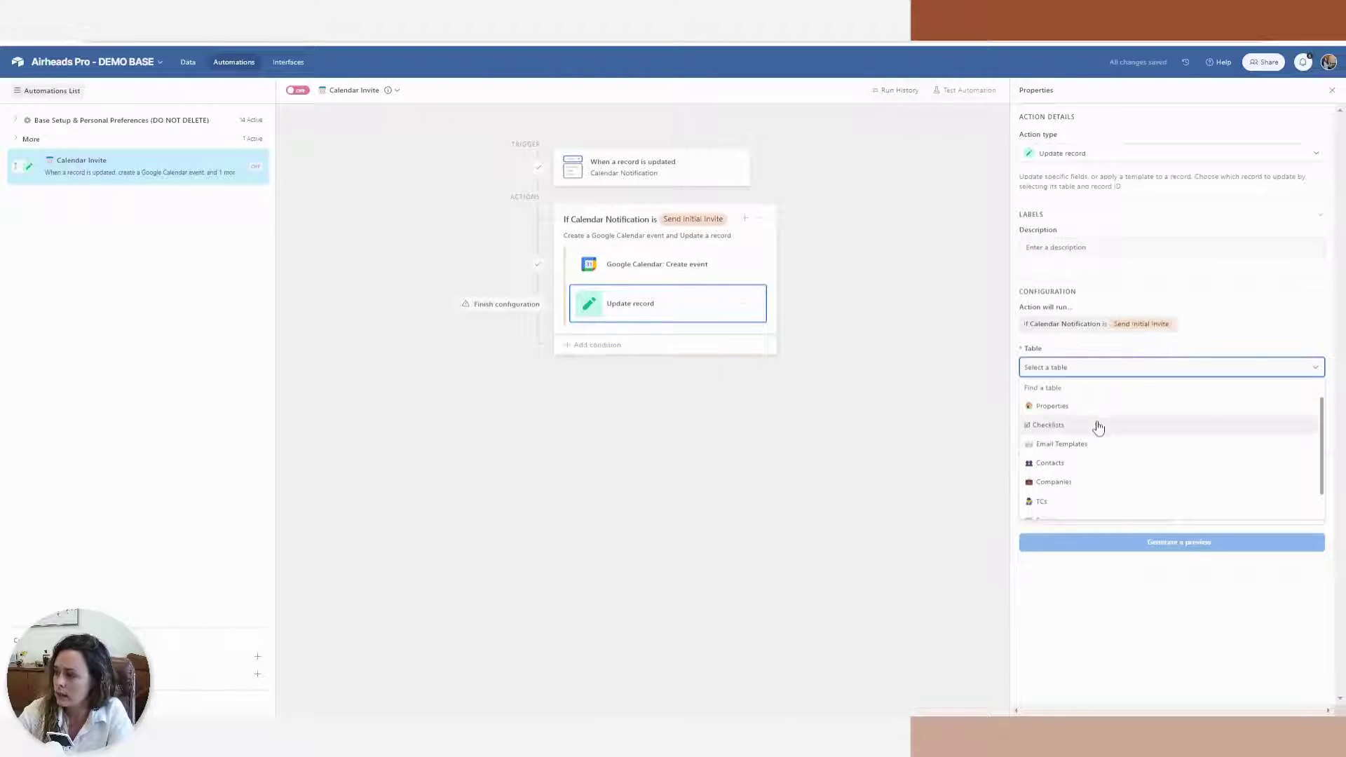
click(1098, 425)
click(1312, 435)
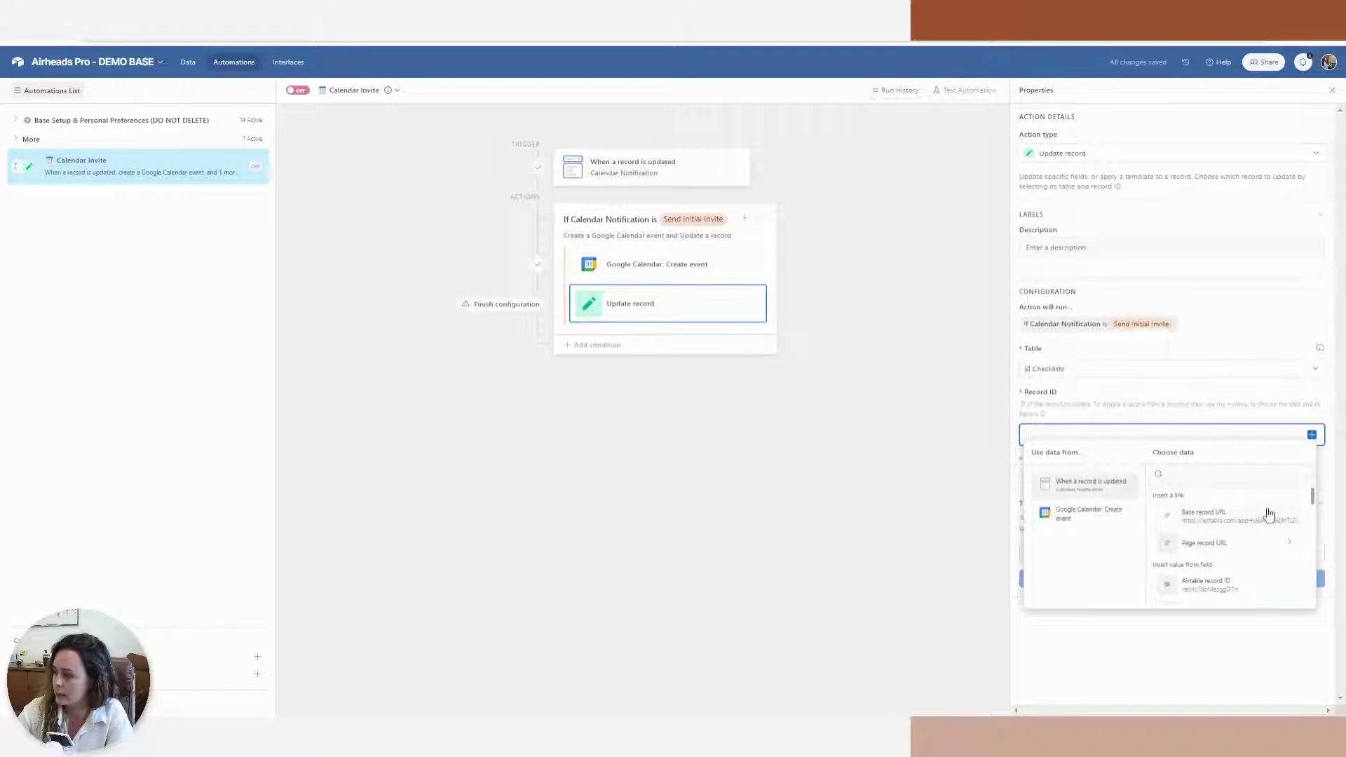
click(1265, 586)
Map the Calendar Event ID field to the Event ID from the Google Calendar Create event step
click(1063, 476)
scroll(1191, 600, down, 3)
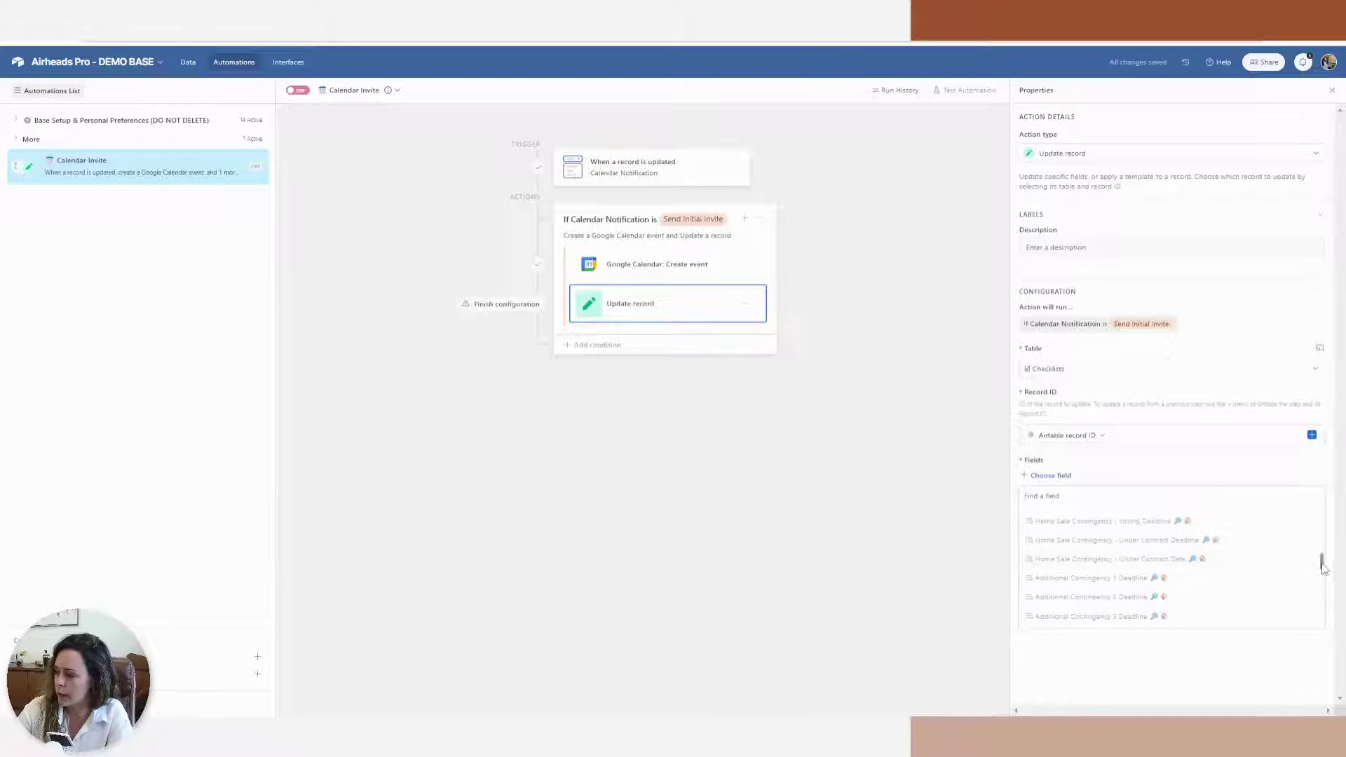
drag(1324, 566, 1320, 627)
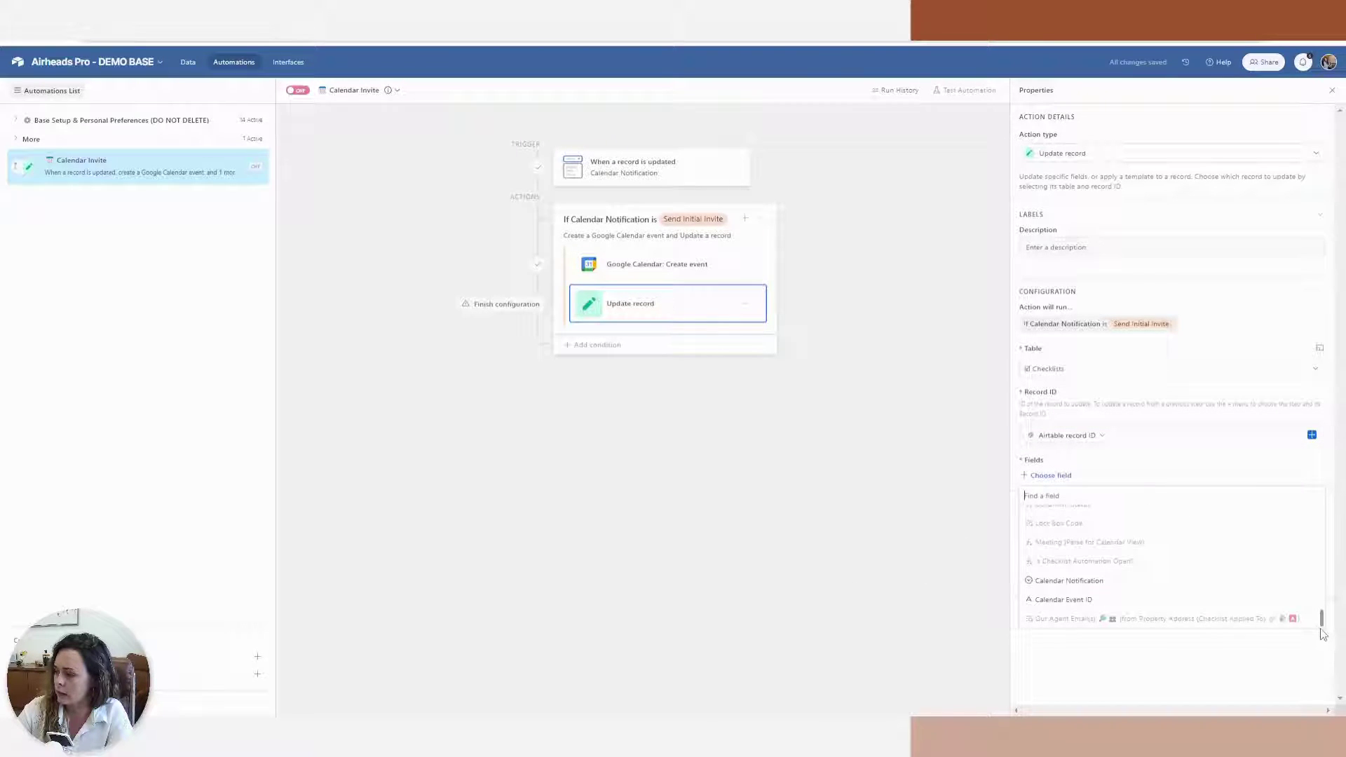
right_click(1049, 602)
click(1049, 602)
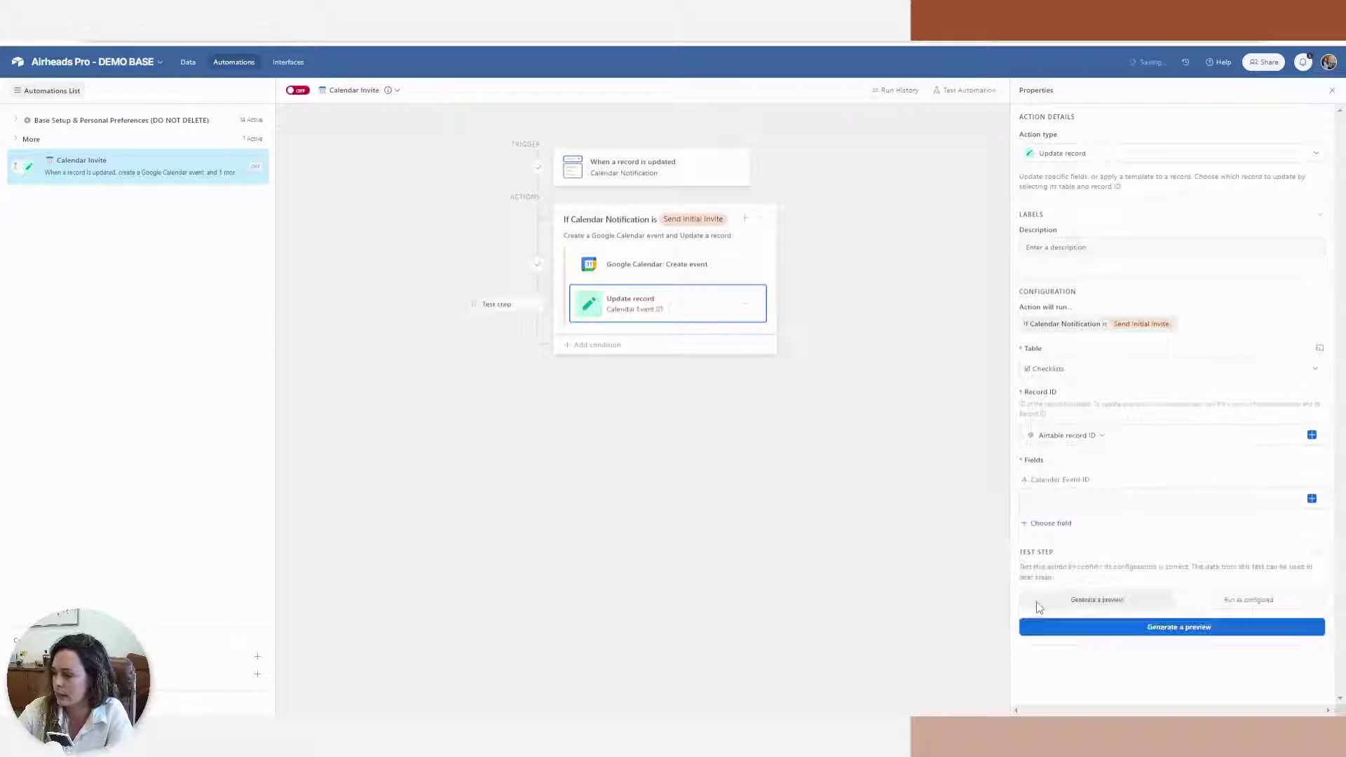
click(1313, 499)
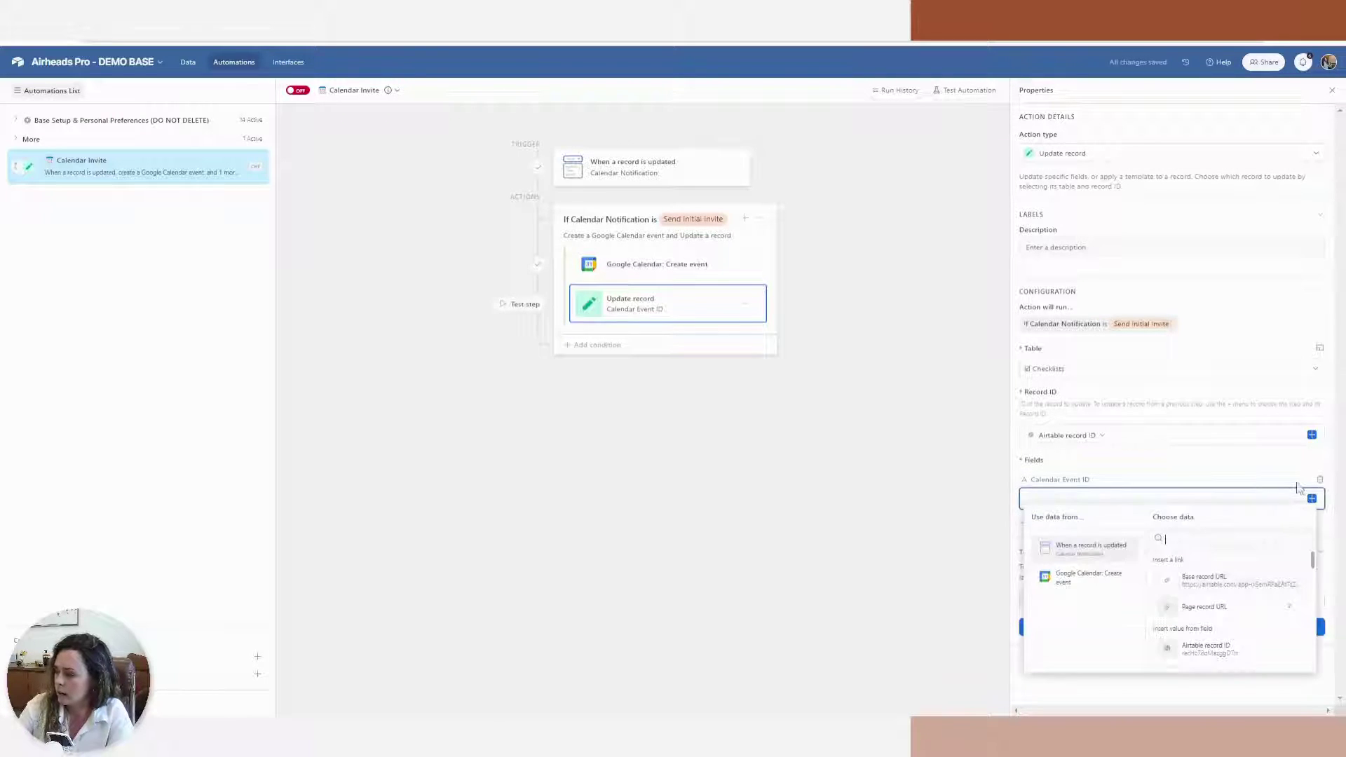
click(1096, 591)
click(1192, 586)
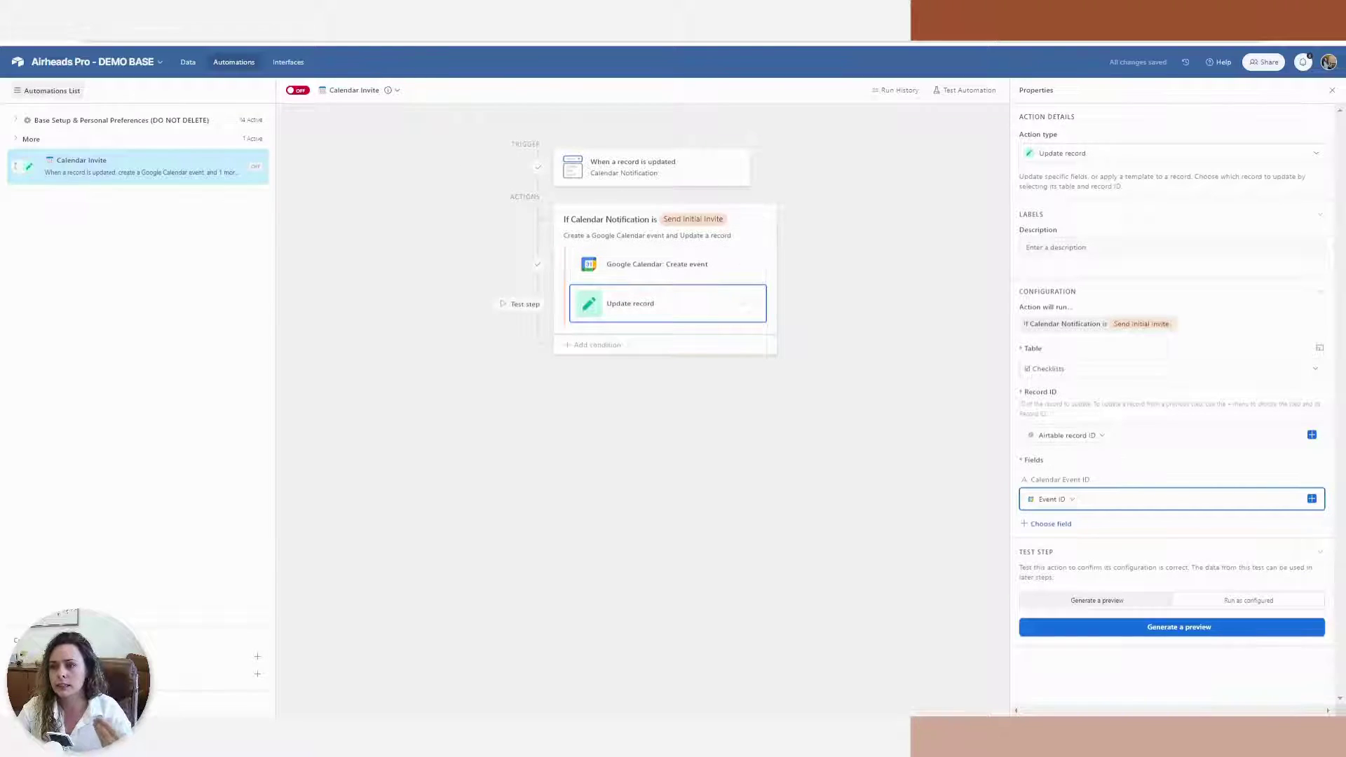
click(631, 21)
key(ctrl+Tab)
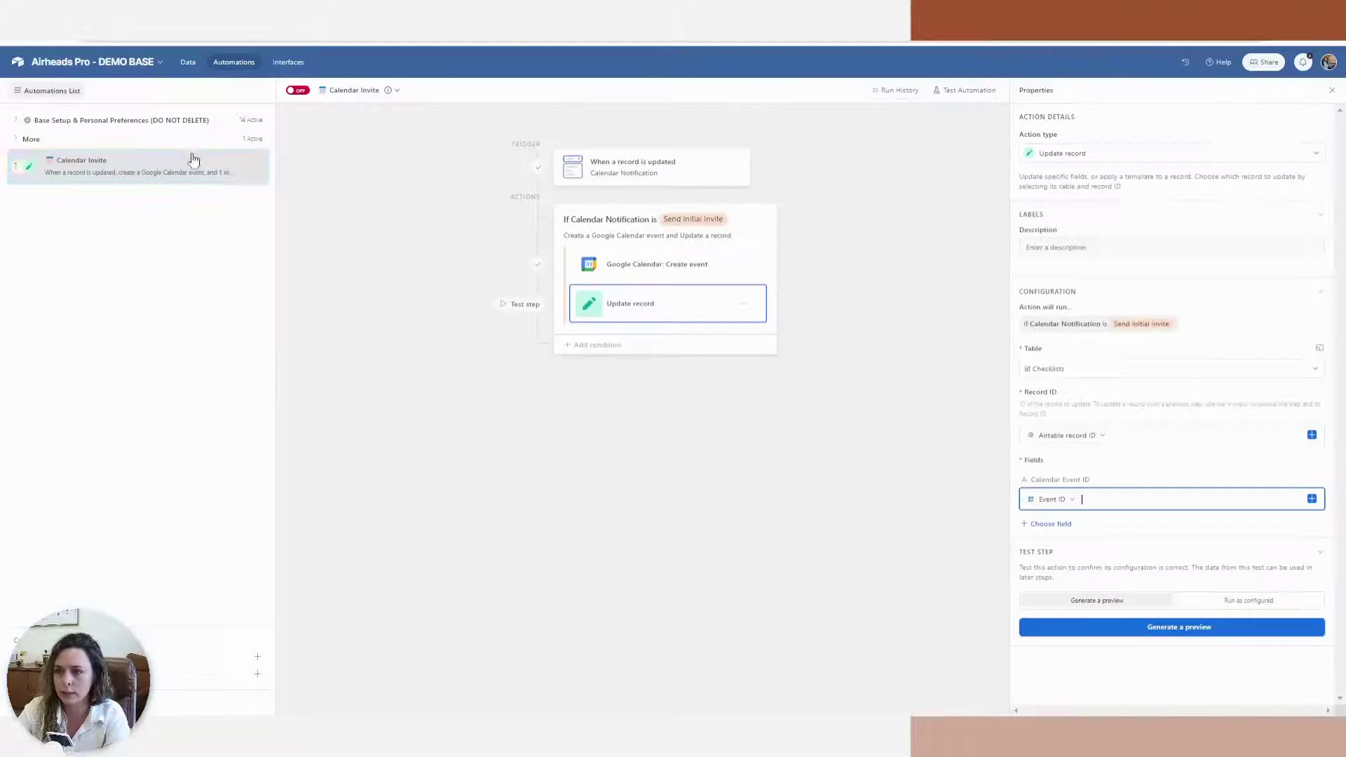
click(188, 61)
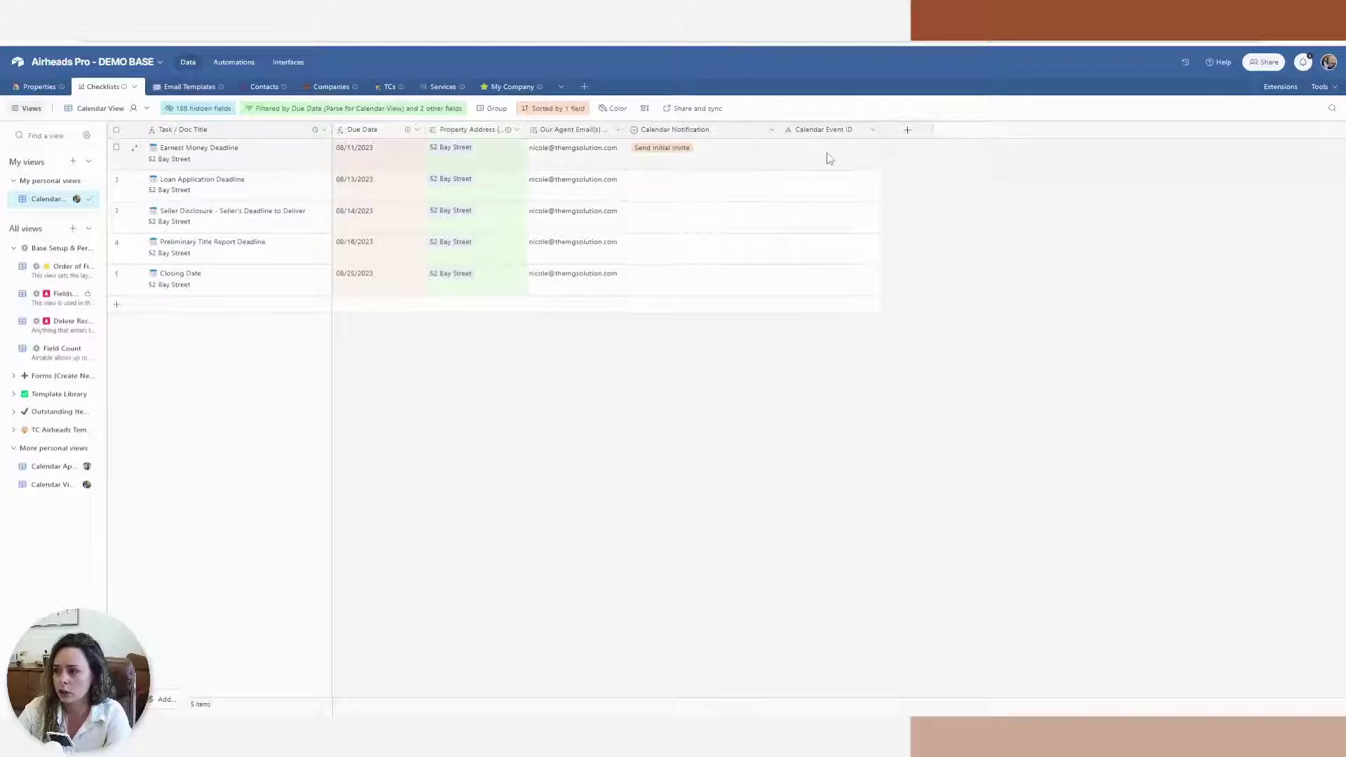
click(221, 67)
click(965, 97)
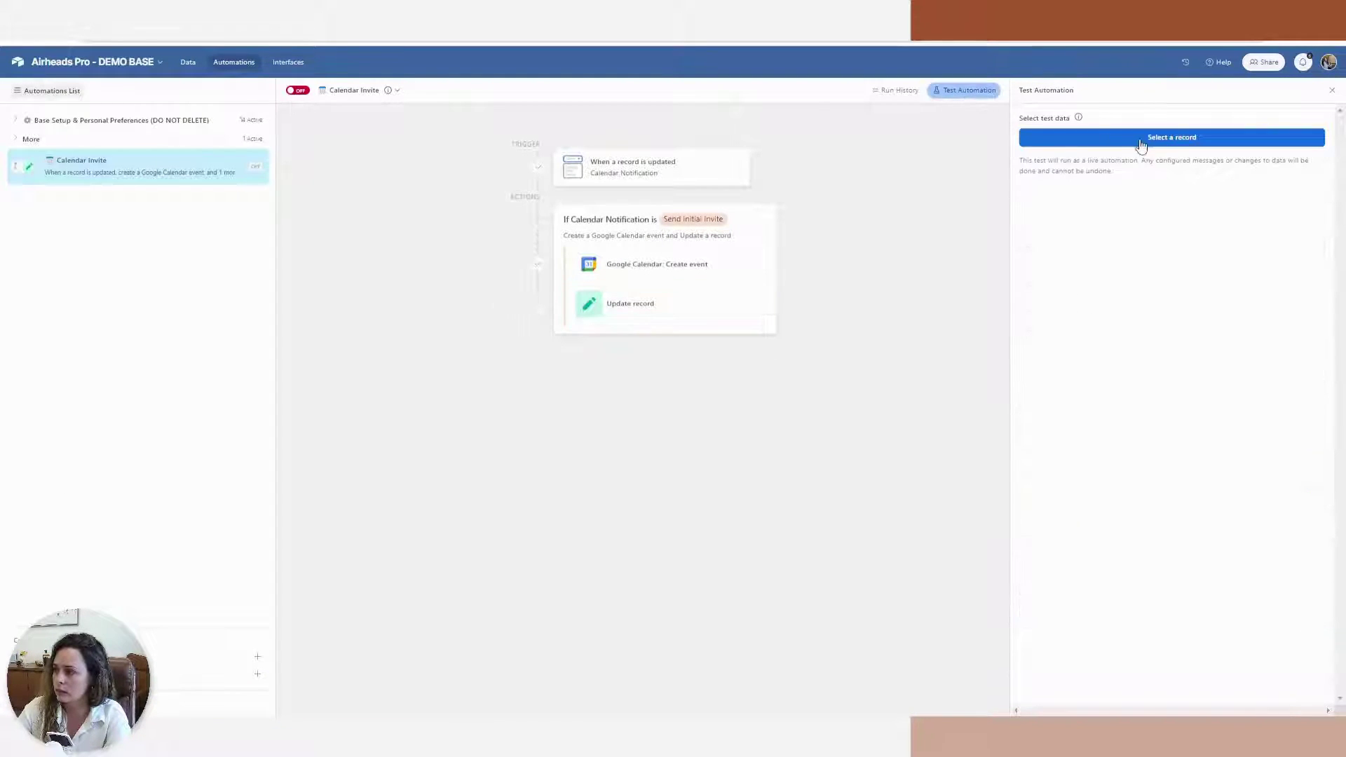
click(1146, 138)
click(636, 306)
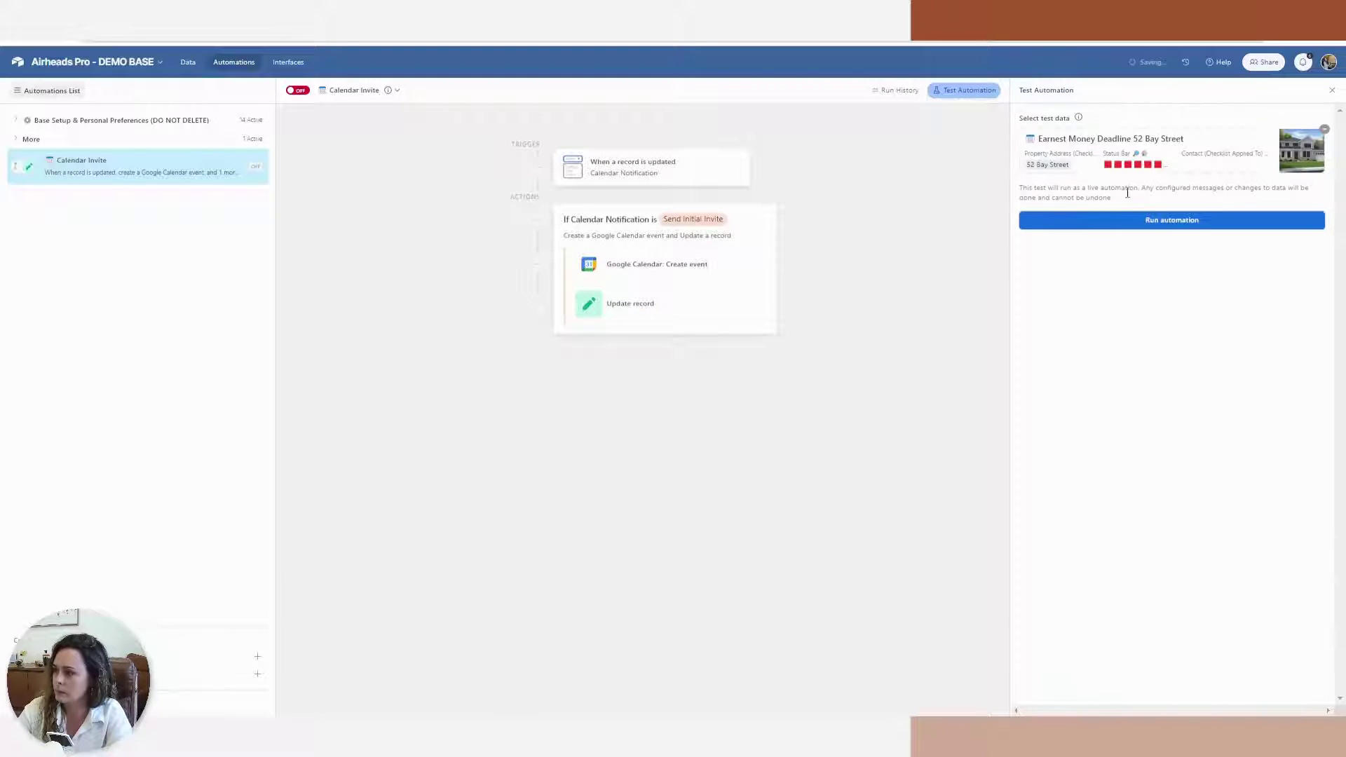
click(1132, 223)
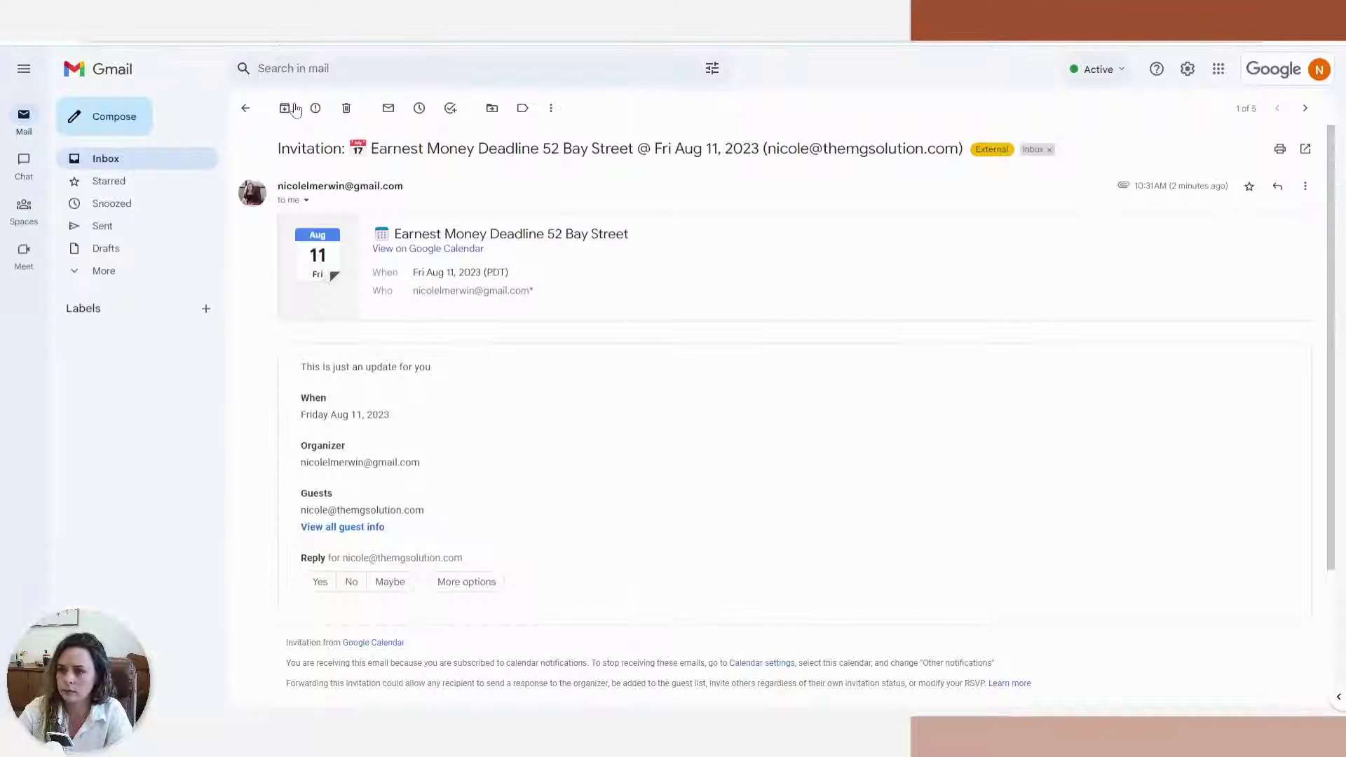
click(291, 114)
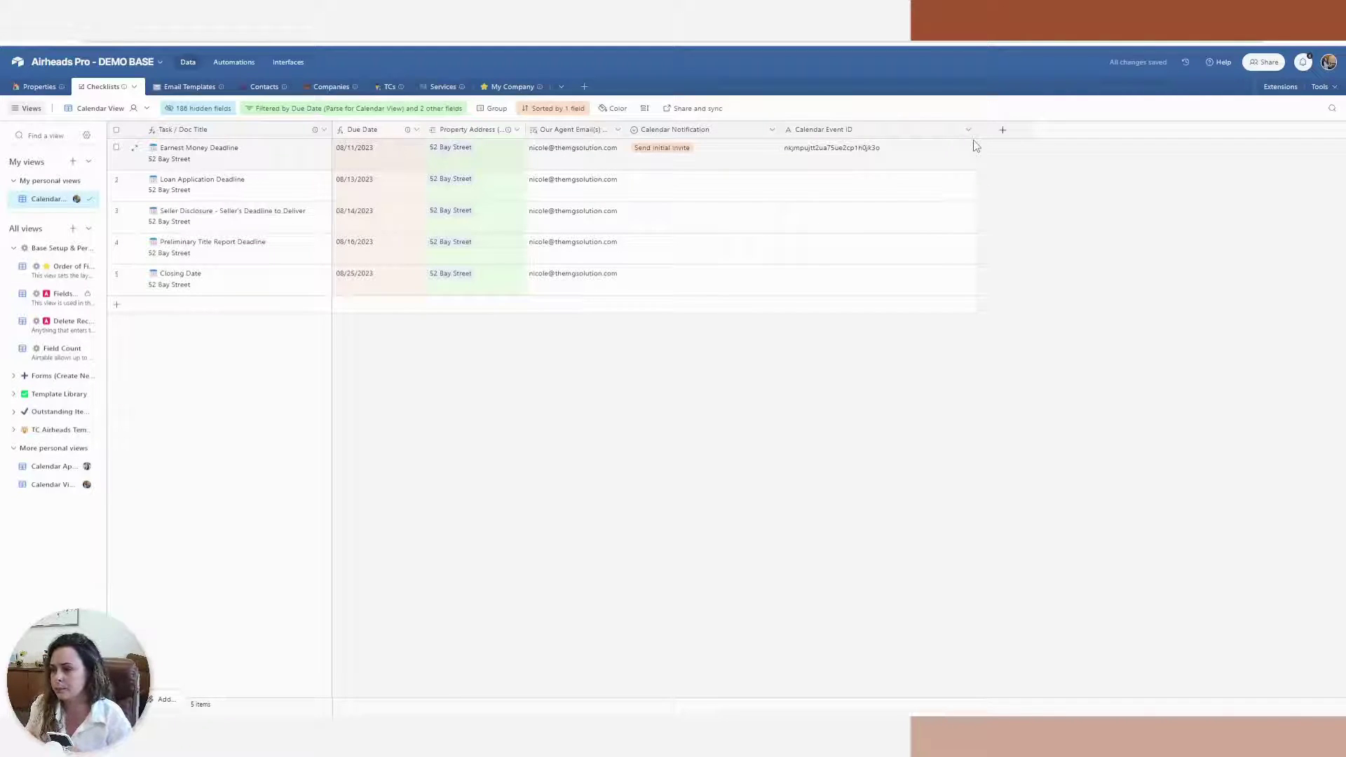
Unhide the Specific Due Date field by searching 'spe' and set Earnest Money Deadline's date to August 18, 2023
click(248, 62)
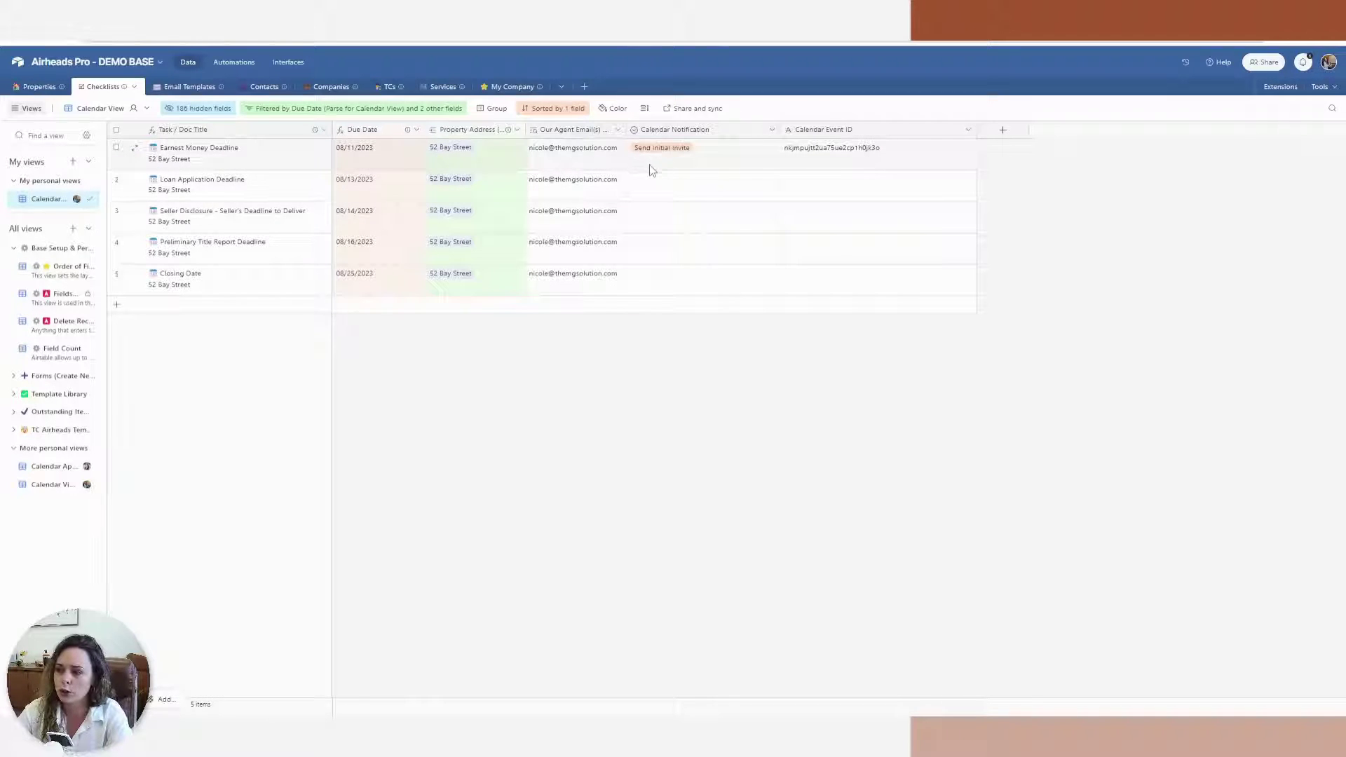
click(198, 109)
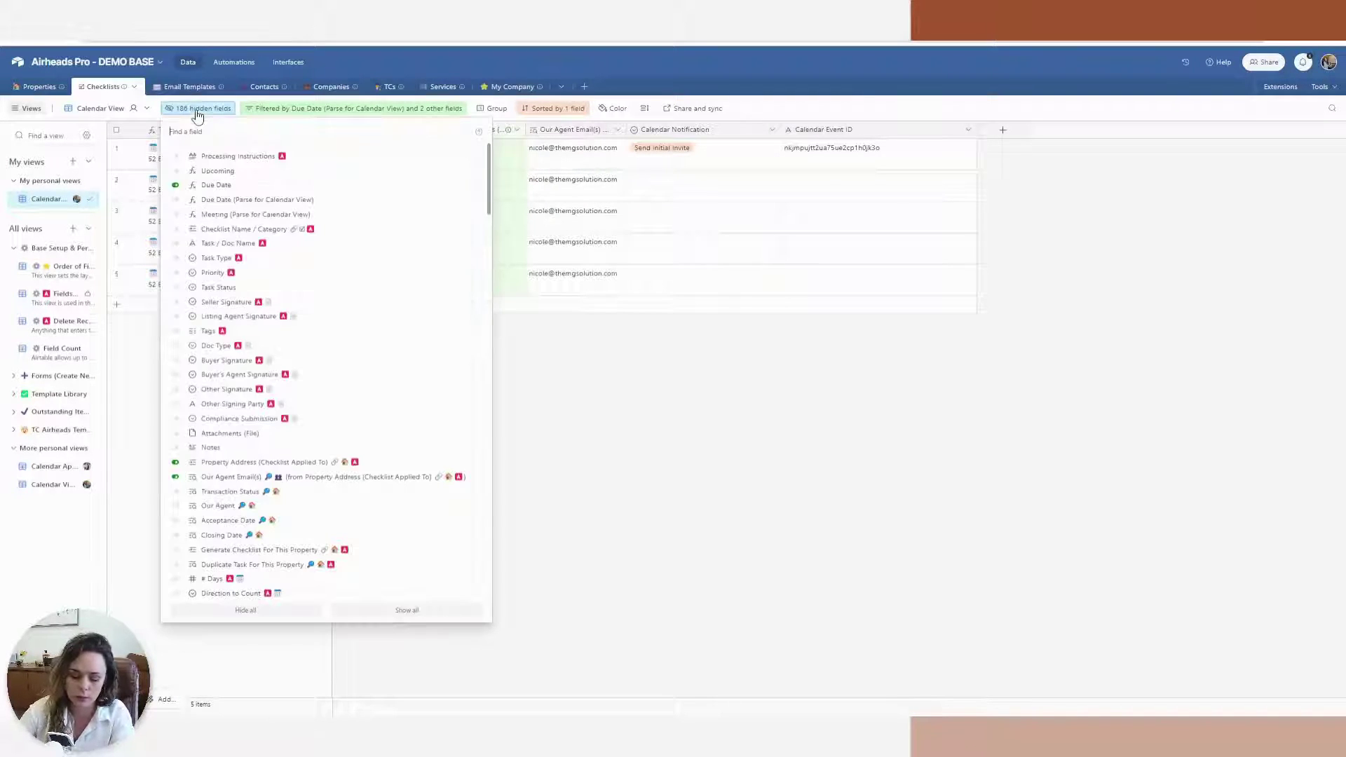
text(spe)
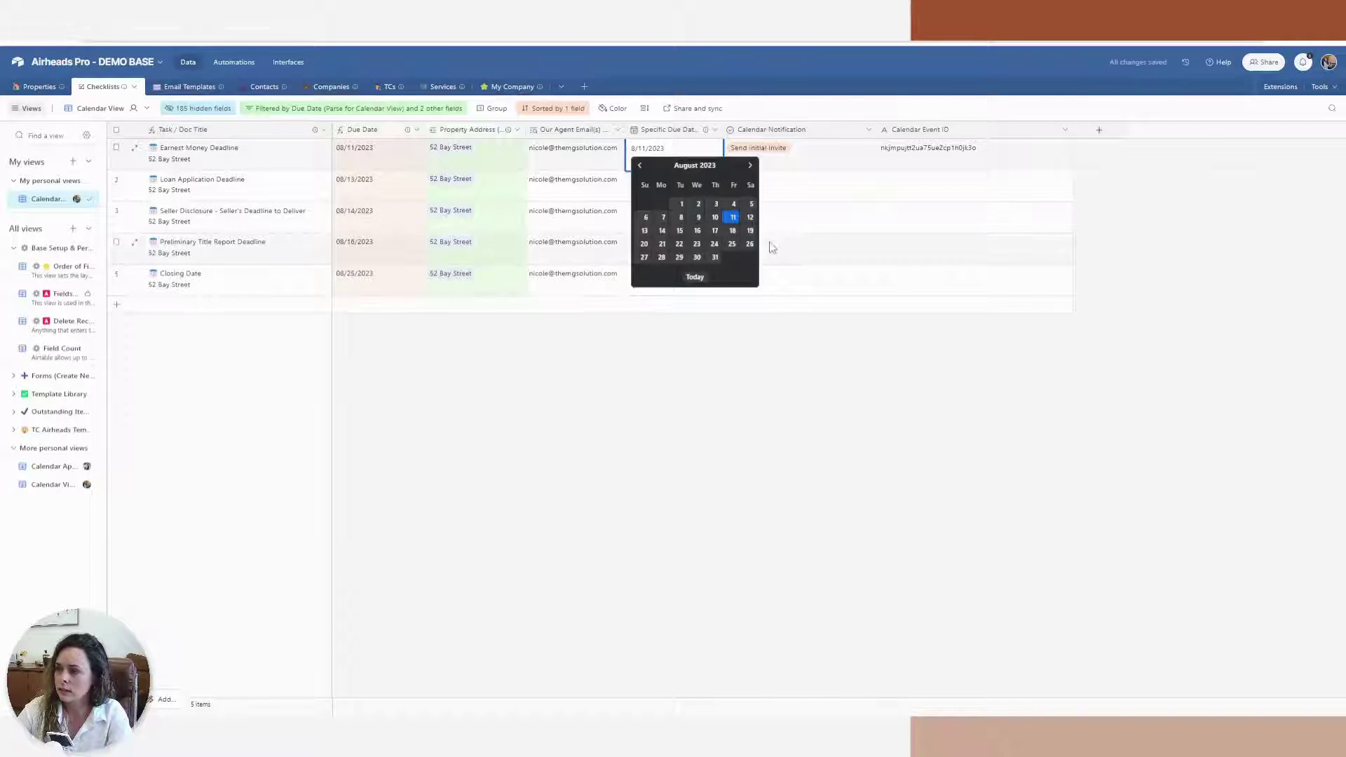
click(732, 230)
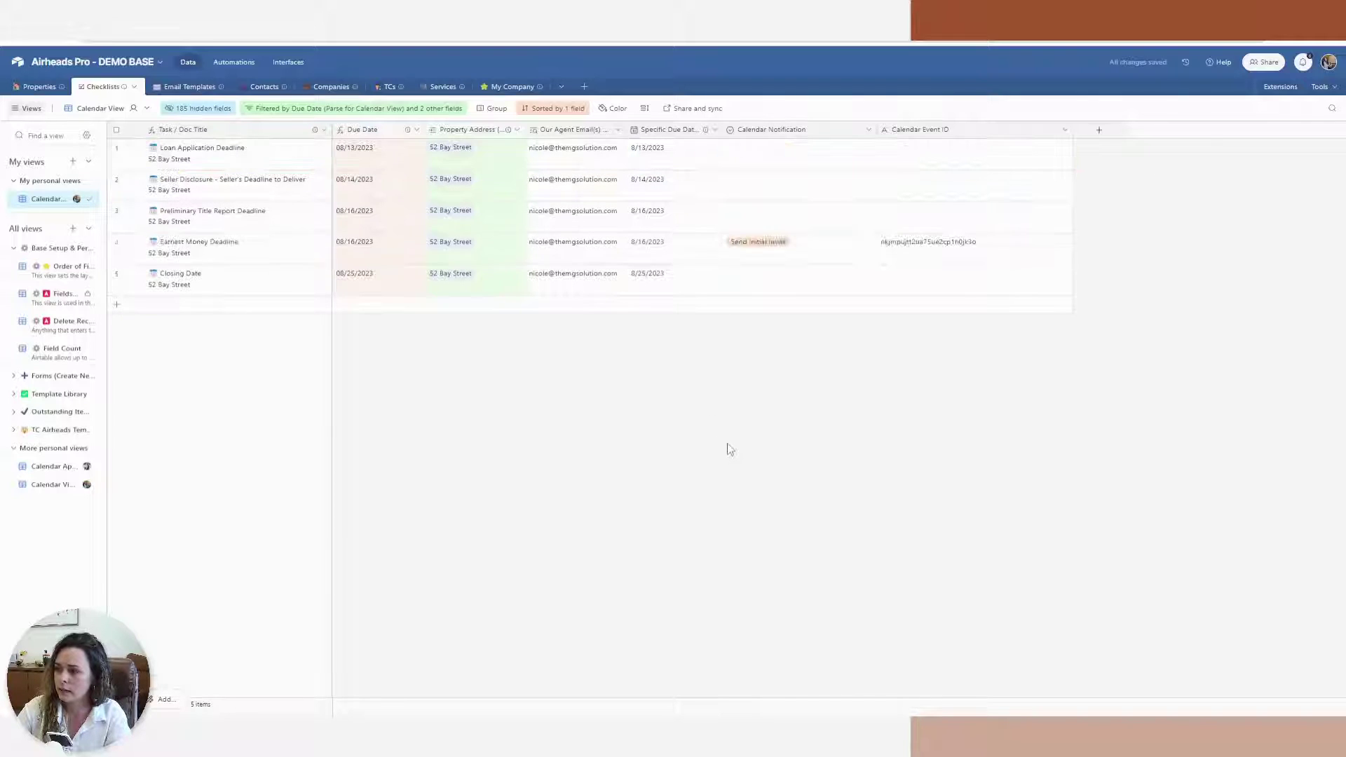
Add an otherwise-if condition group to the Calendar Invite automation
click(234, 63)
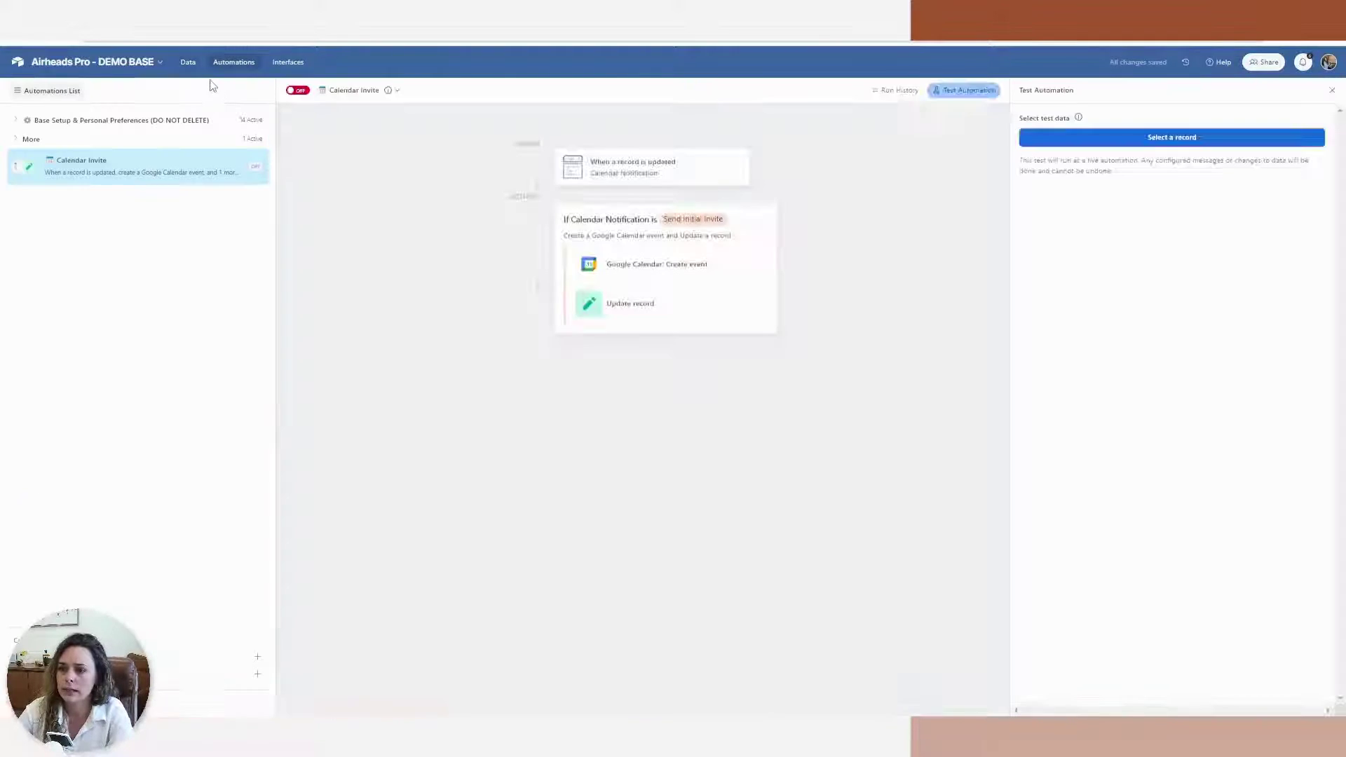
click(901, 91)
click(598, 343)
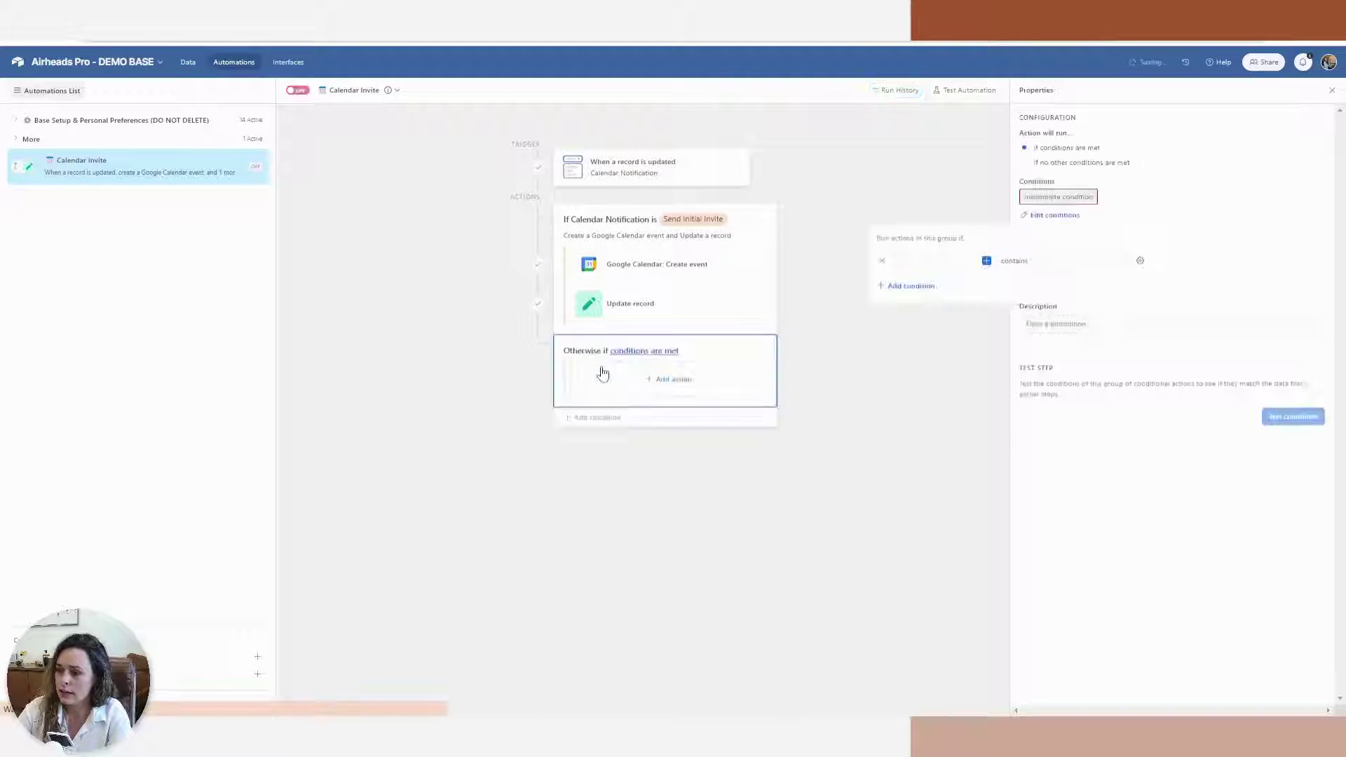
Set the group's condition to Calendar Notification is Update Calendar Invitation and begin adding an action
click(988, 262)
scroll(994, 361, down, 3)
drag(994, 361, 1001, 432)
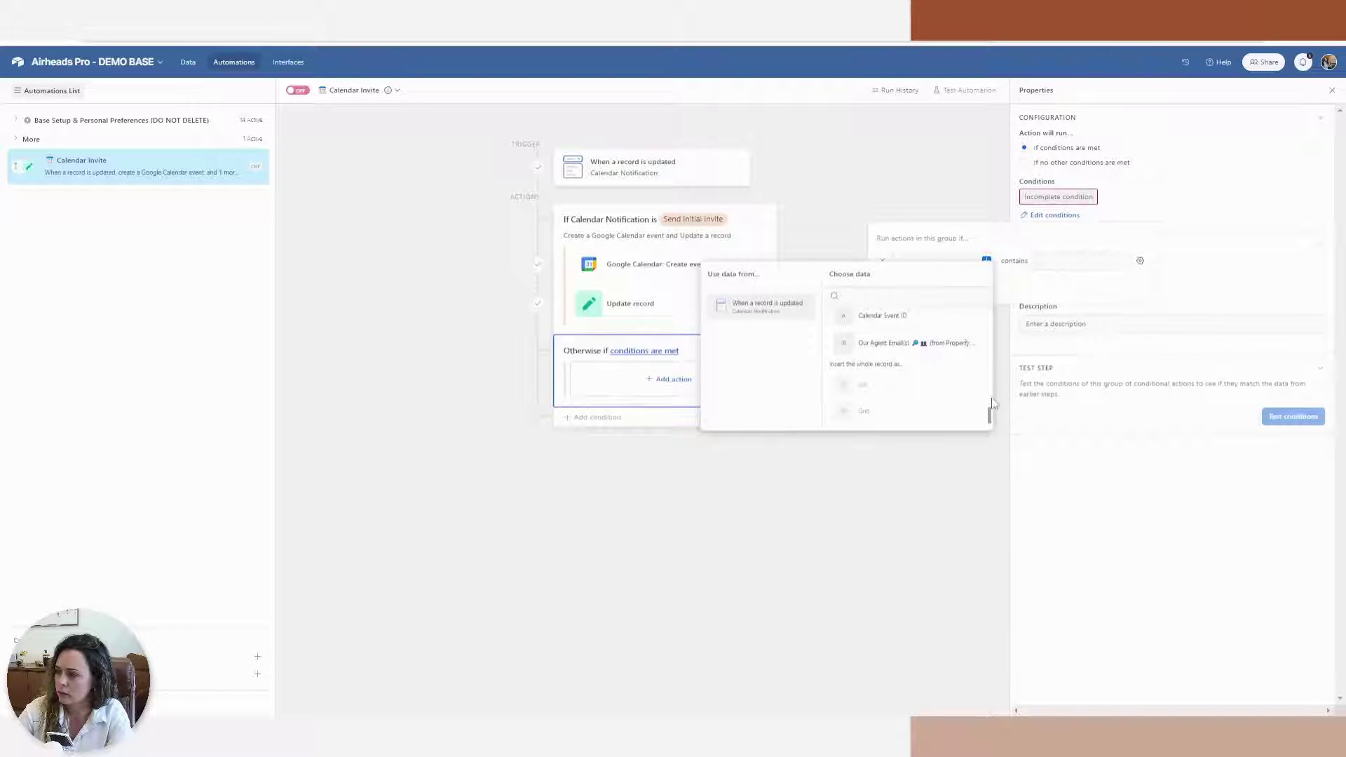
scroll(991, 414, up, 3)
scroll(981, 393, up, 3)
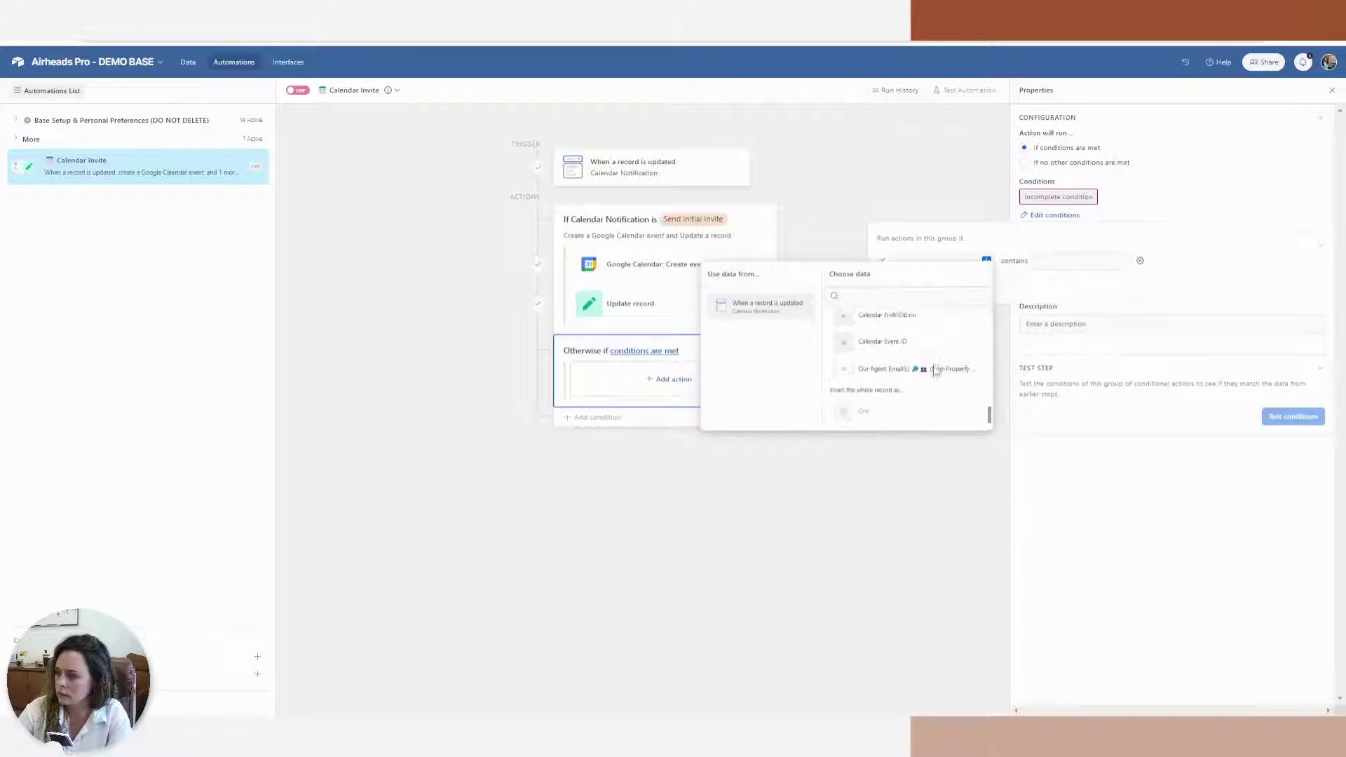
click(942, 356)
click(1071, 261)
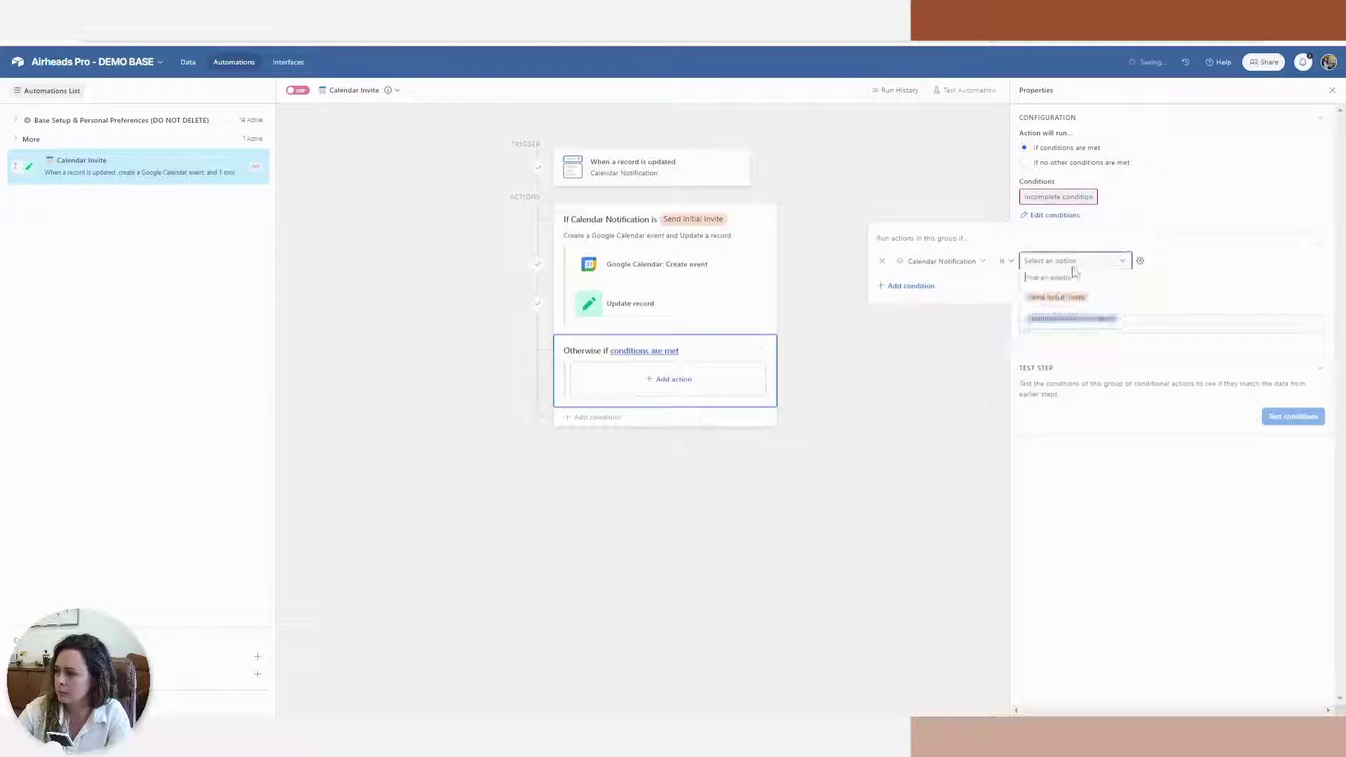
click(1076, 317)
click(1129, 581)
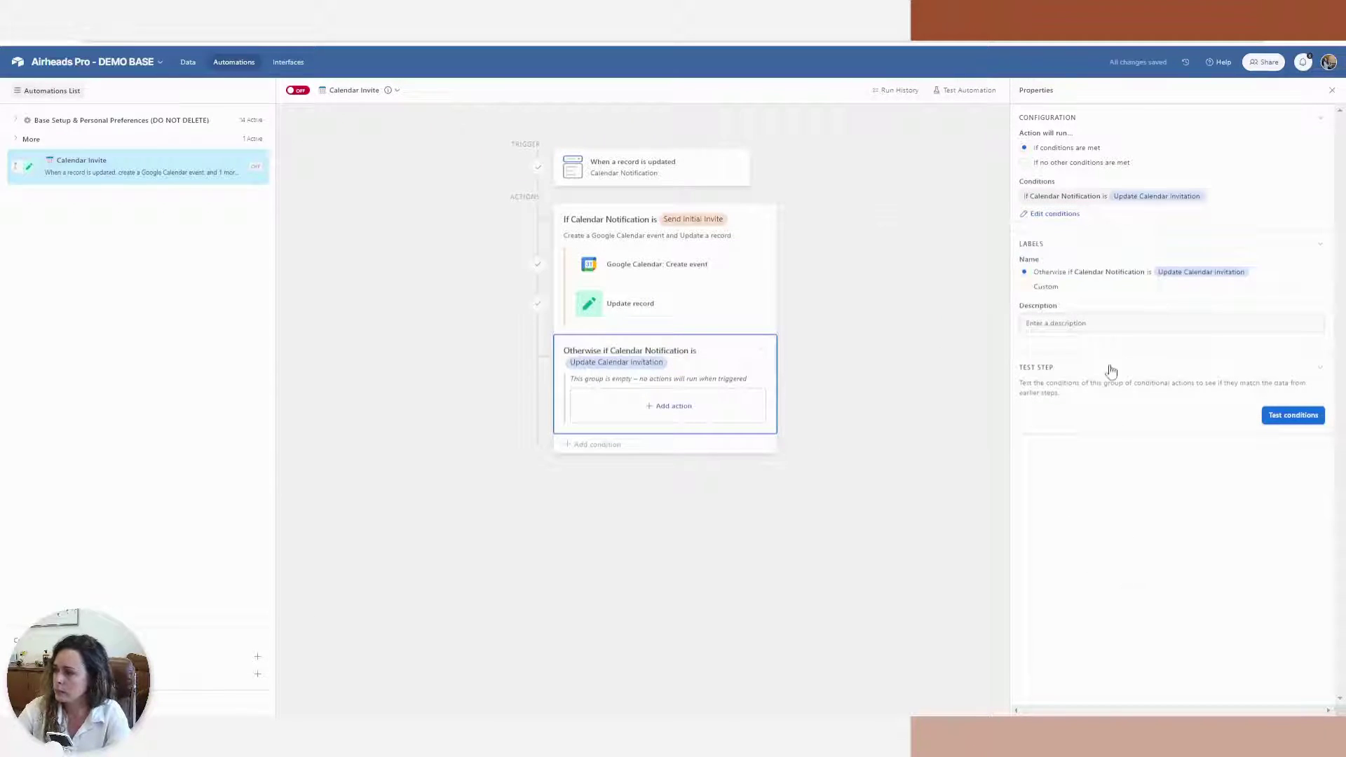
click(660, 413)
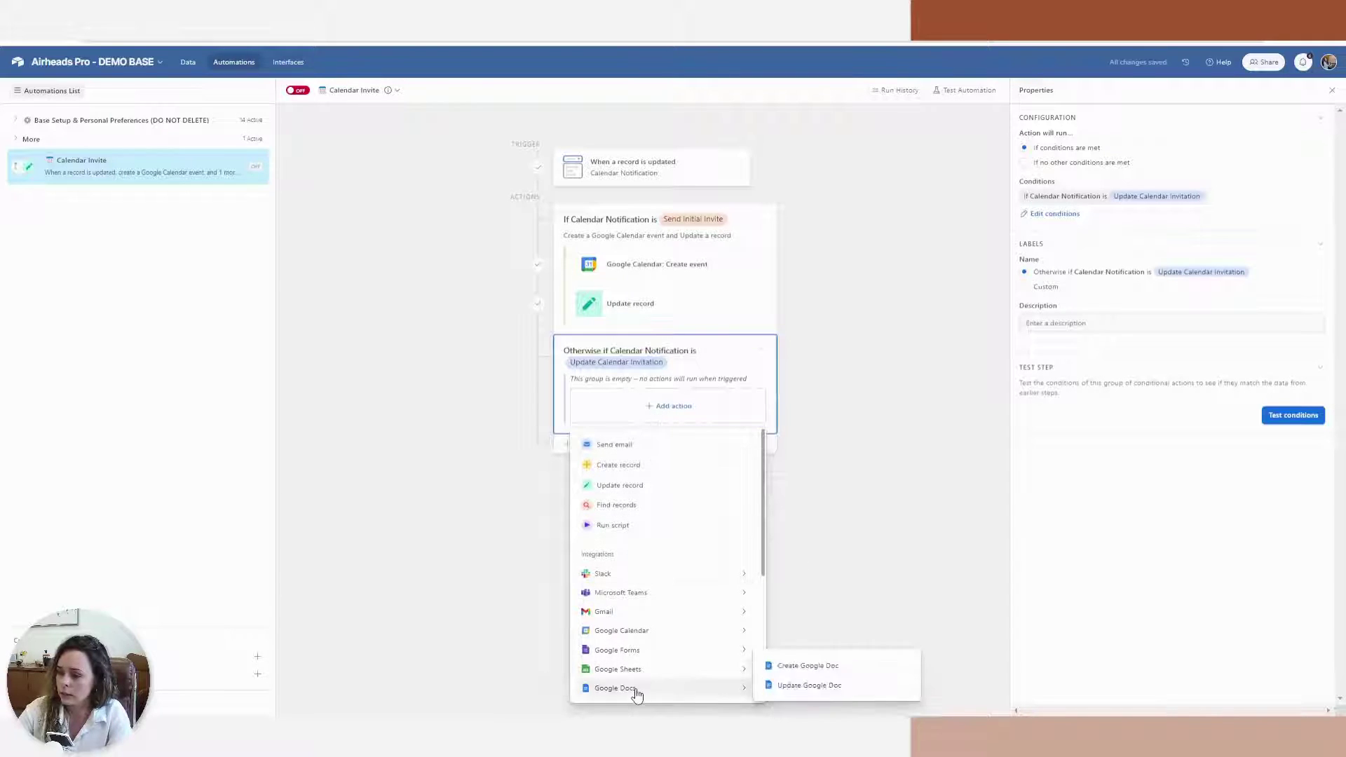
mouse_move(652, 638)
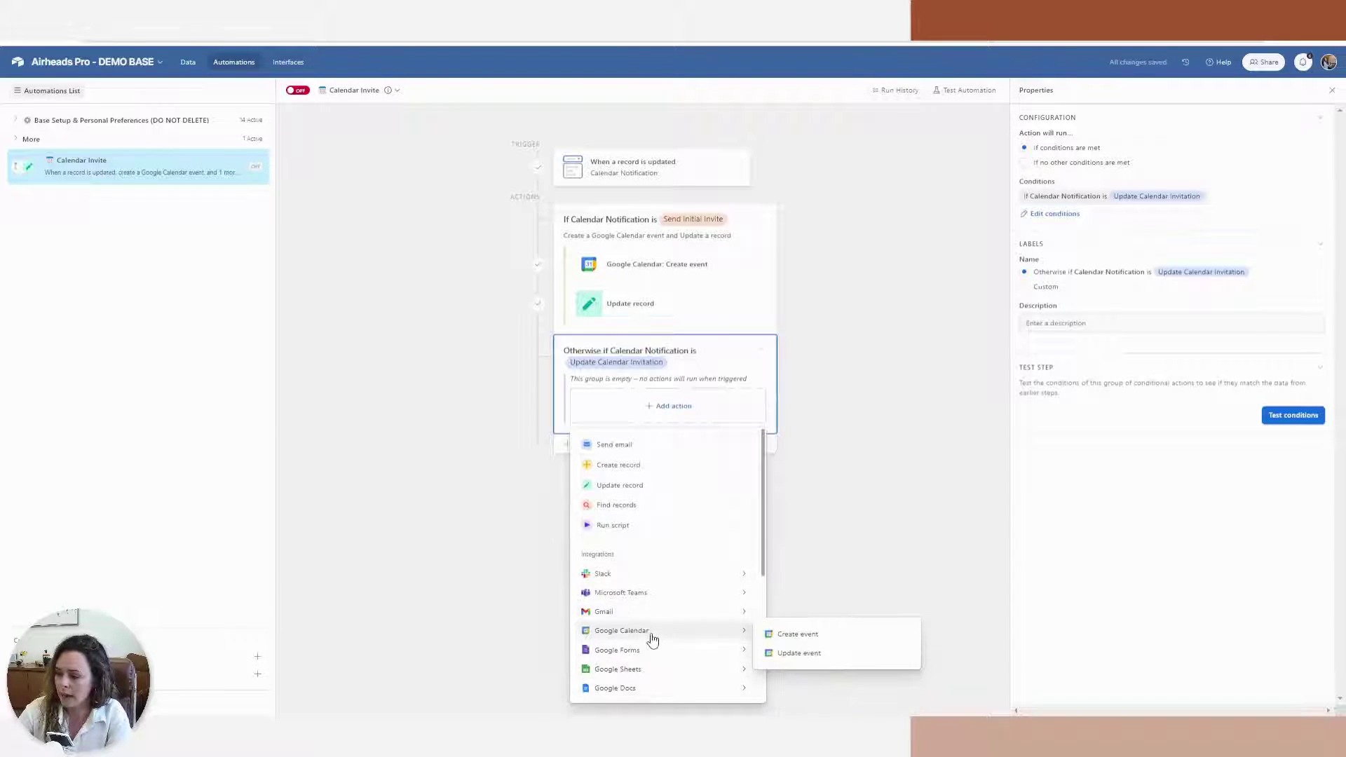
Add a Google Calendar Update event action on account 2's calendar, with Event ID from Calendar Event ID
click(789, 655)
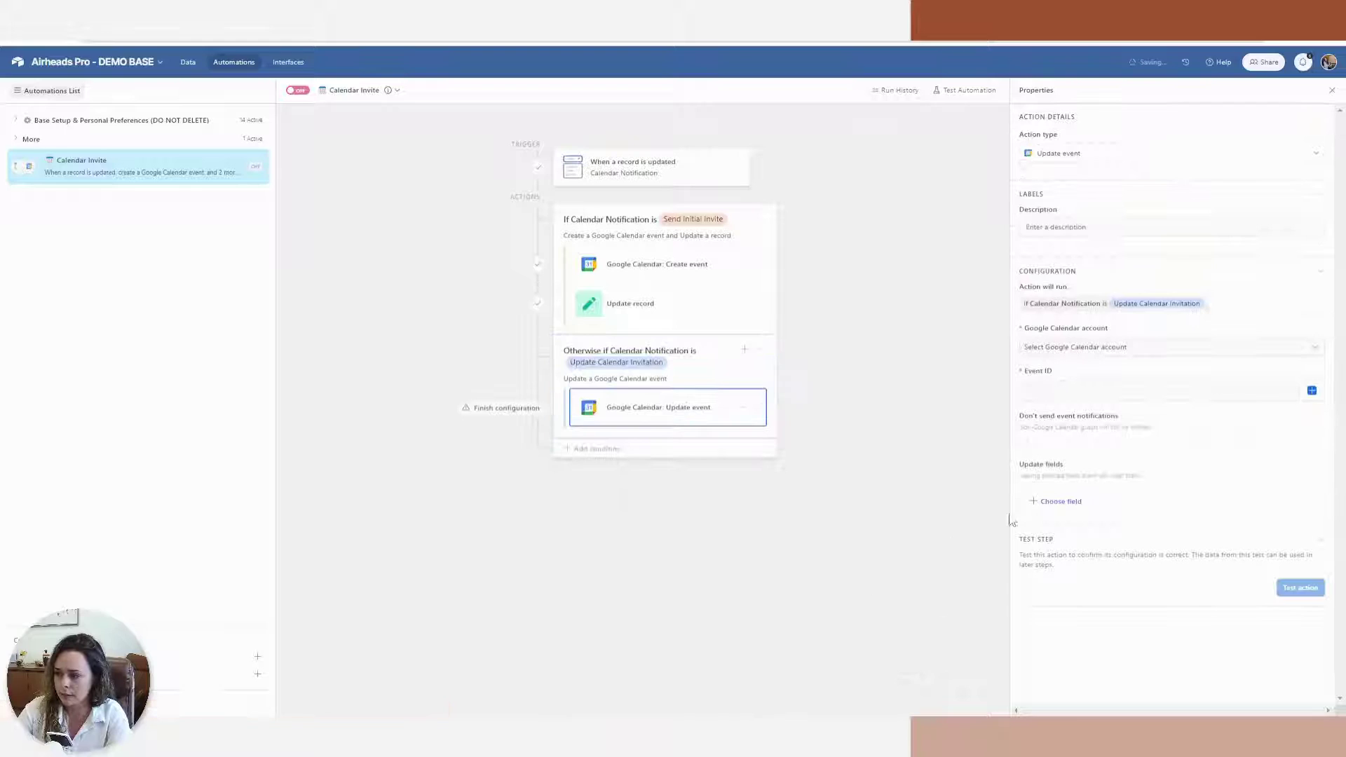
click(1088, 347)
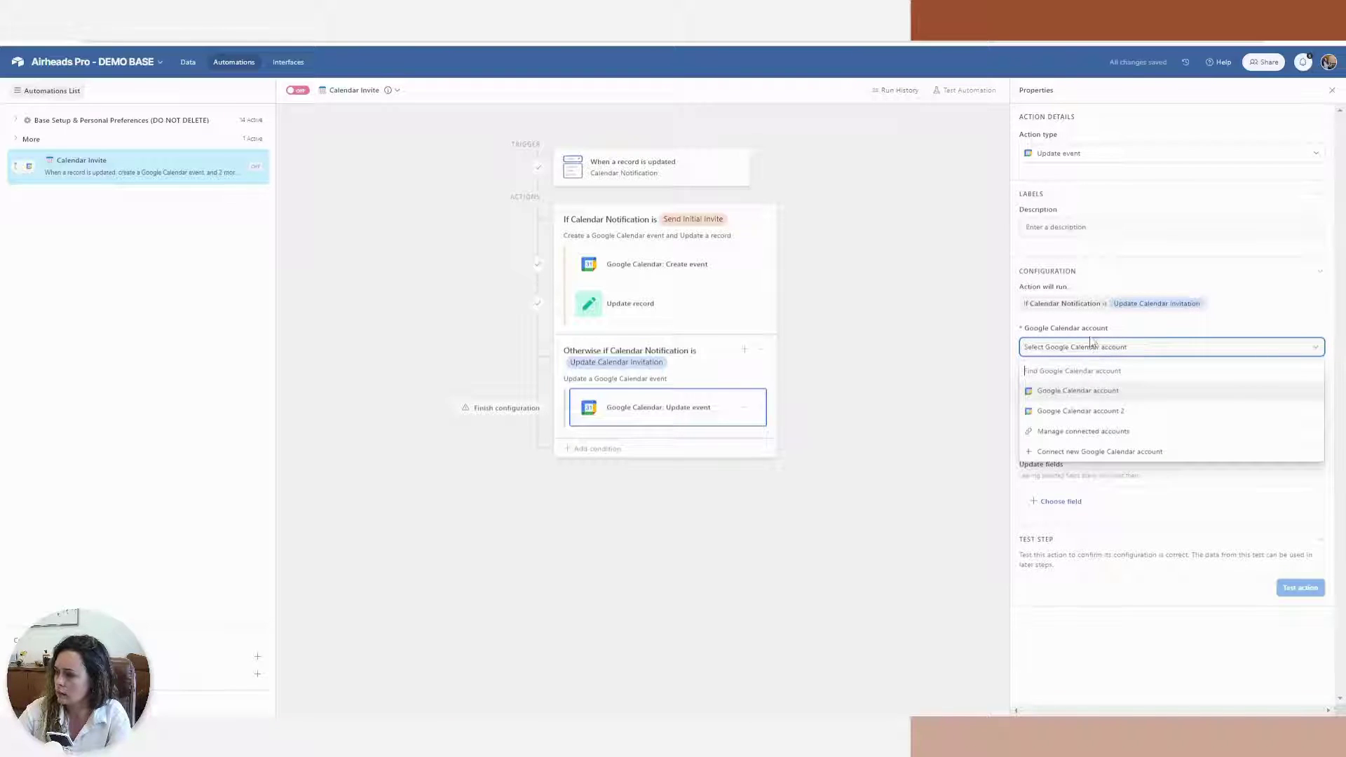
click(1118, 411)
click(1106, 392)
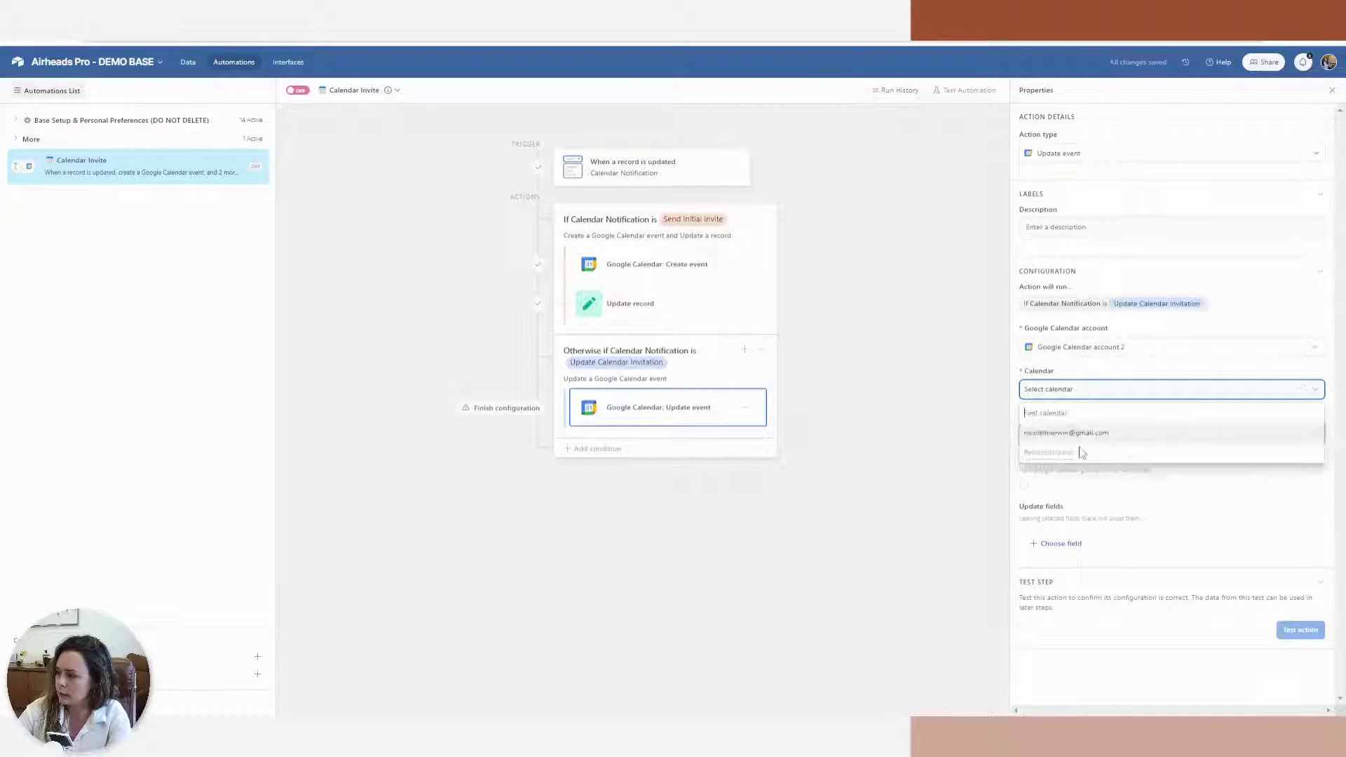
click(1049, 431)
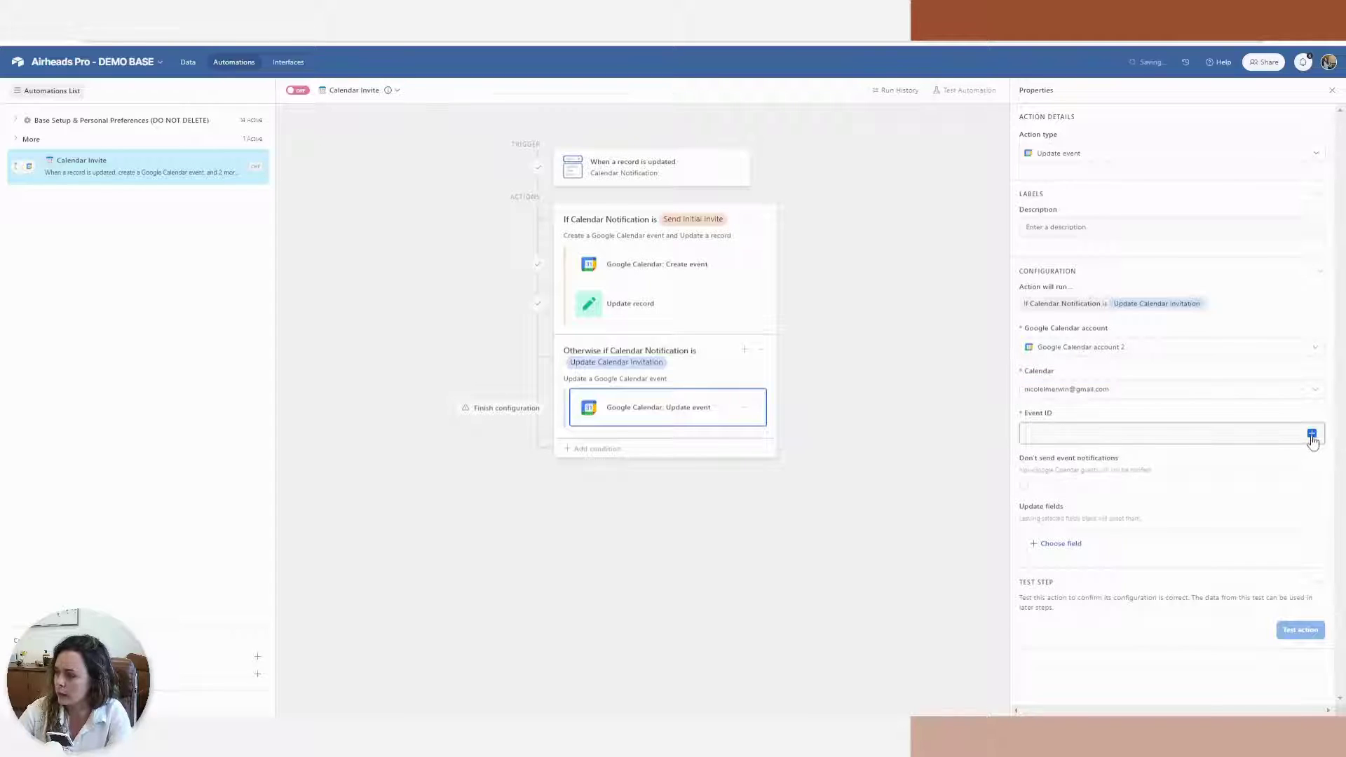
click(1312, 435)
scroll(1283, 543, down, 5)
drag(1314, 516, 1326, 616)
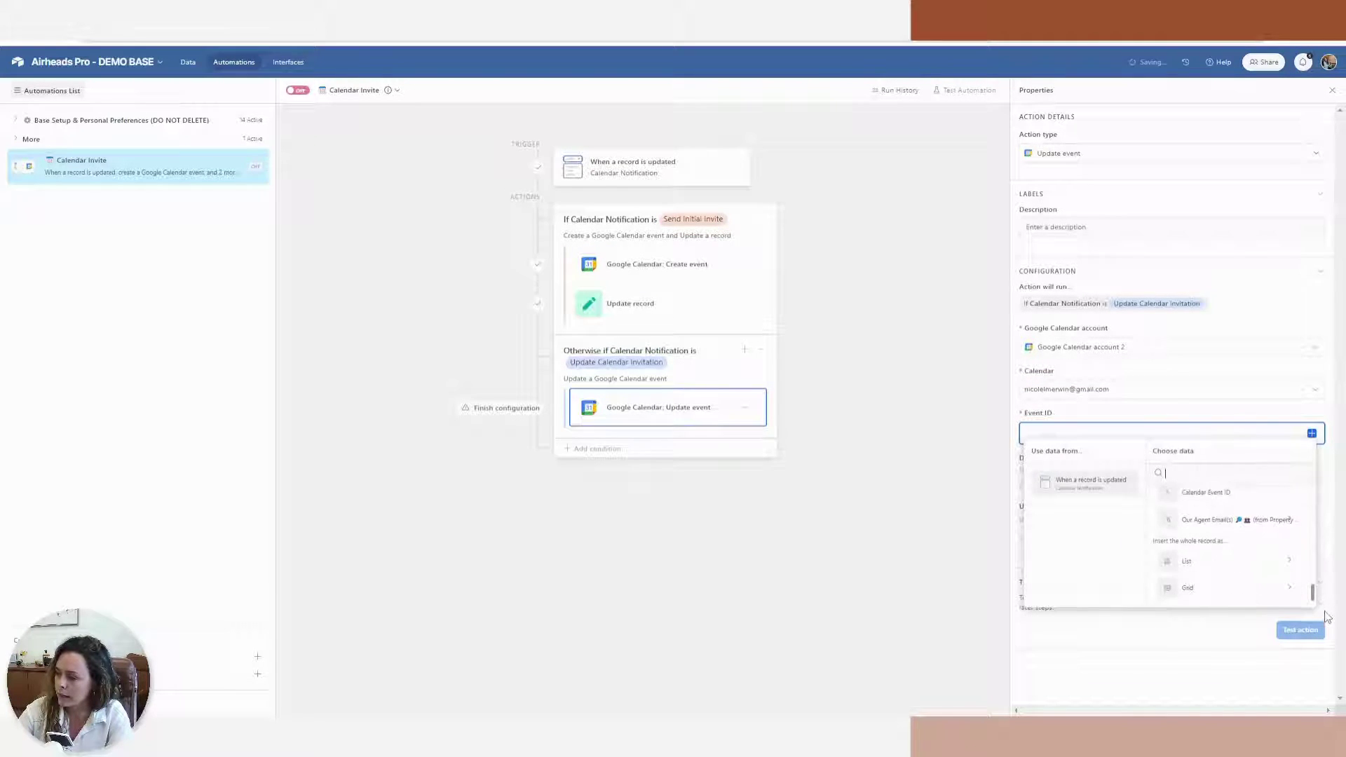
click(1239, 499)
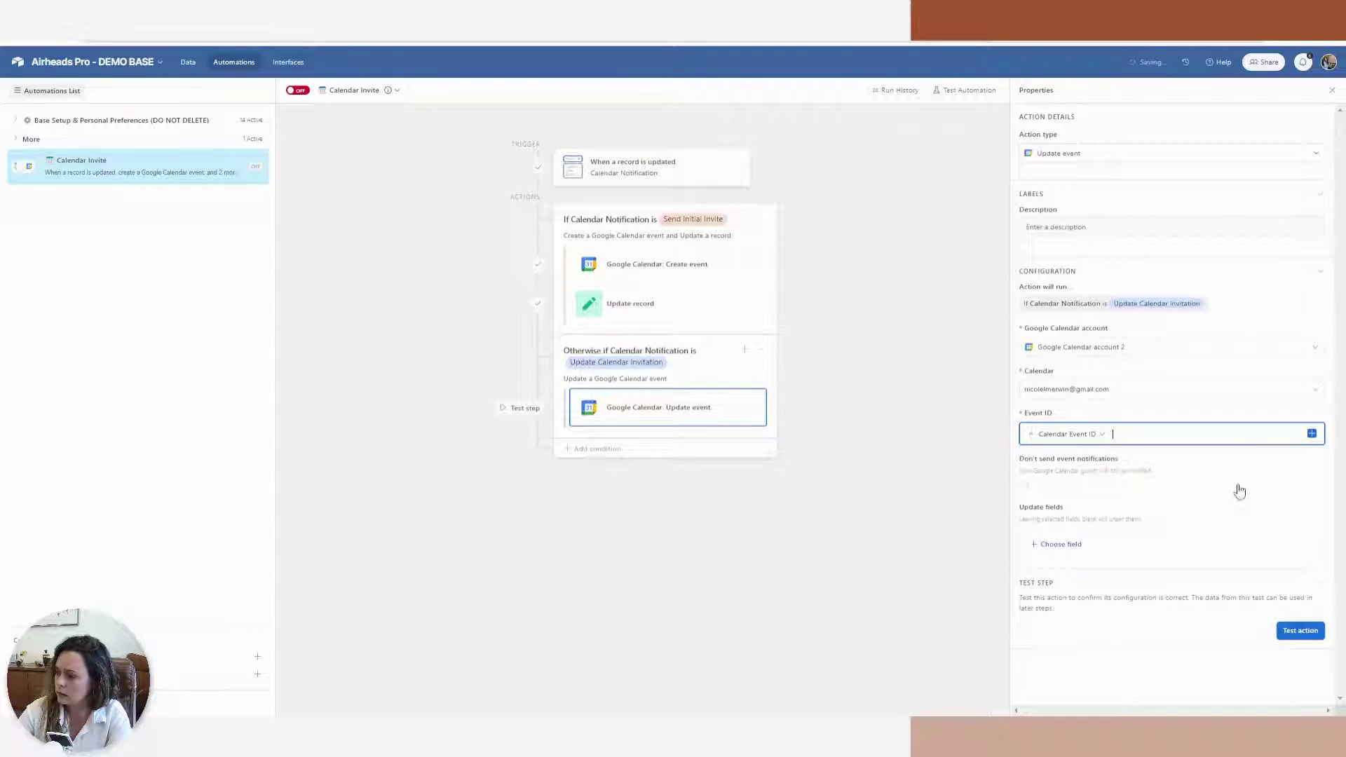
Add the event's start and end date-time fields to update, both set to dynamic input
click(1060, 547)
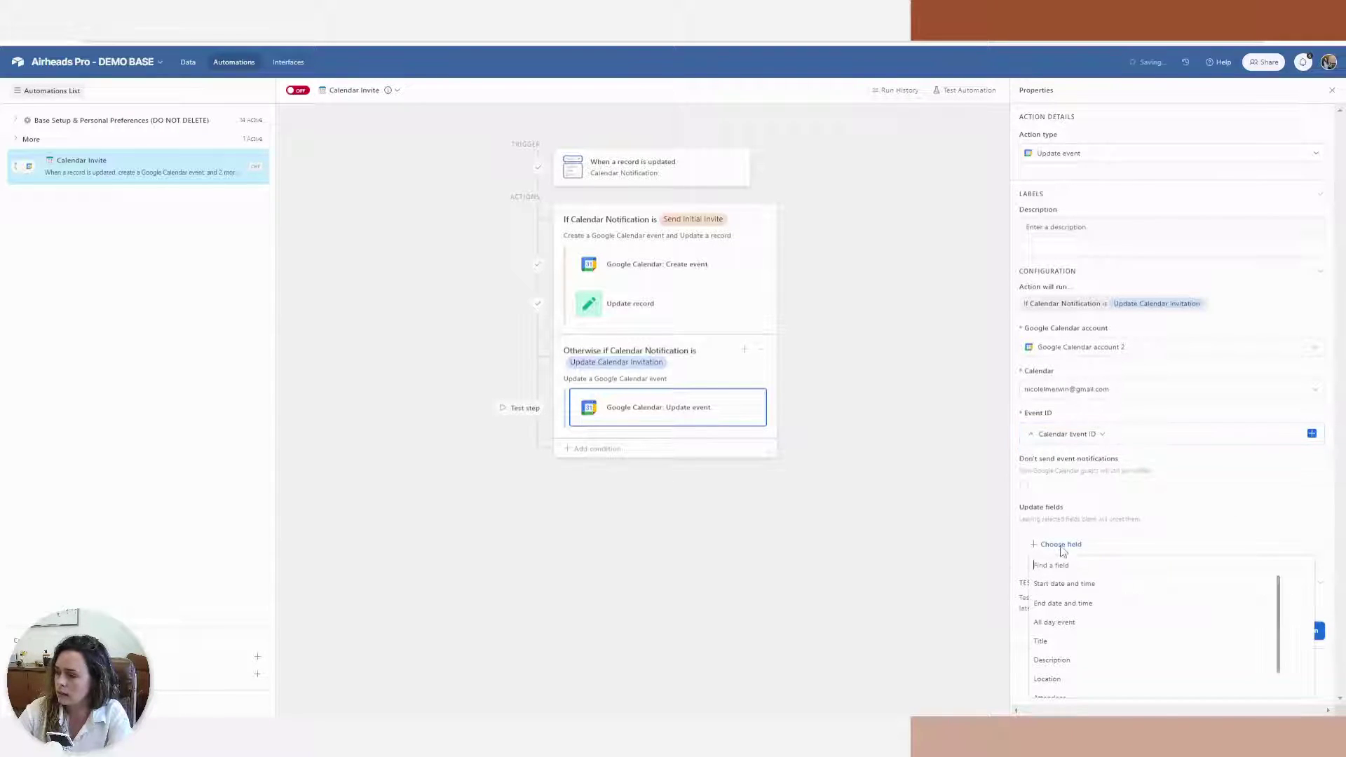
click(1098, 587)
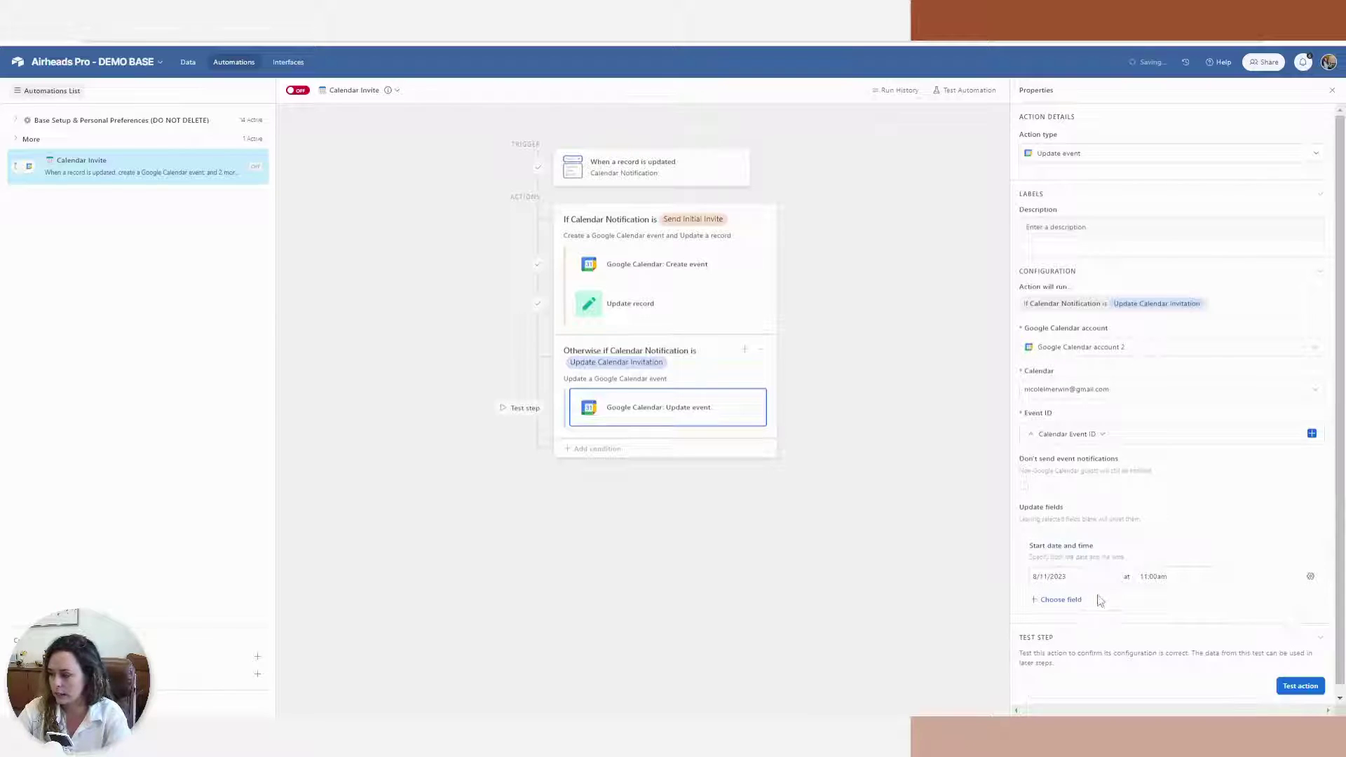
click(1062, 600)
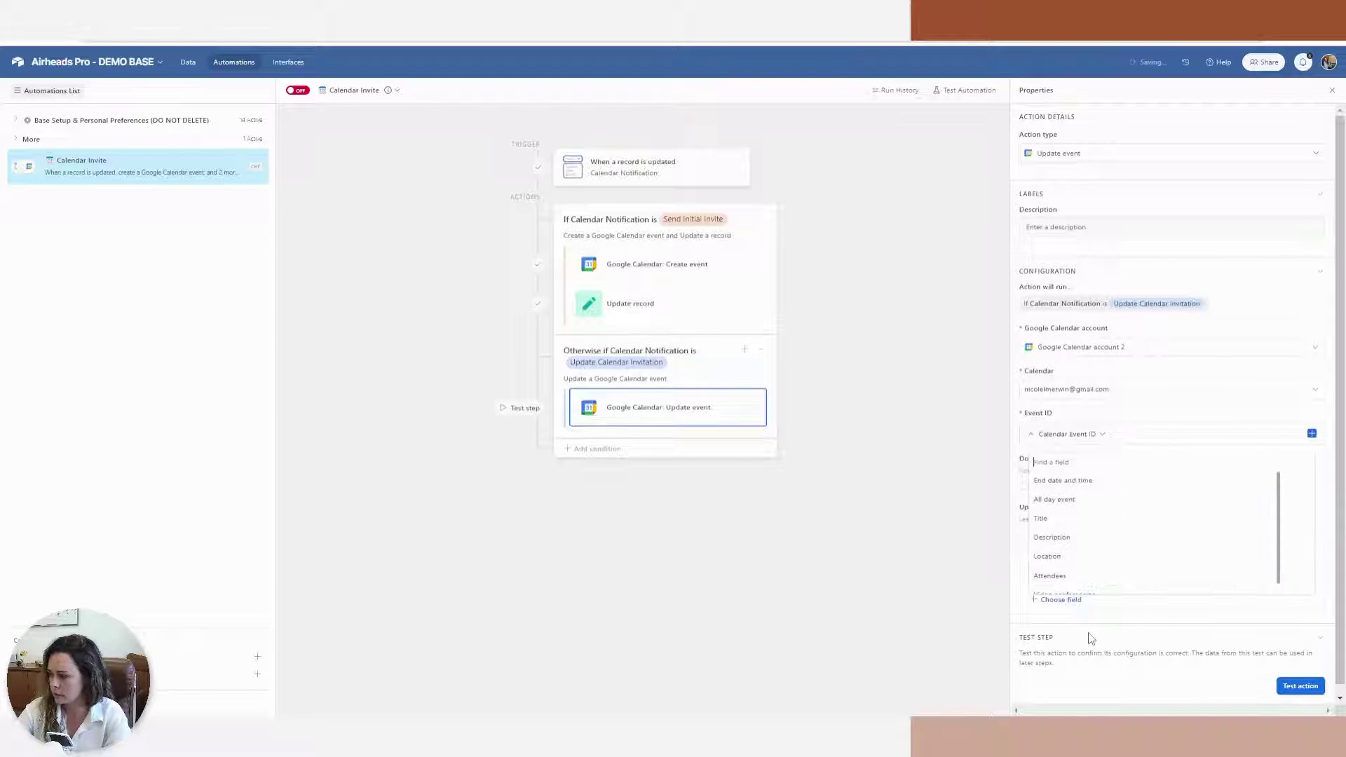
click(1066, 483)
click(1311, 576)
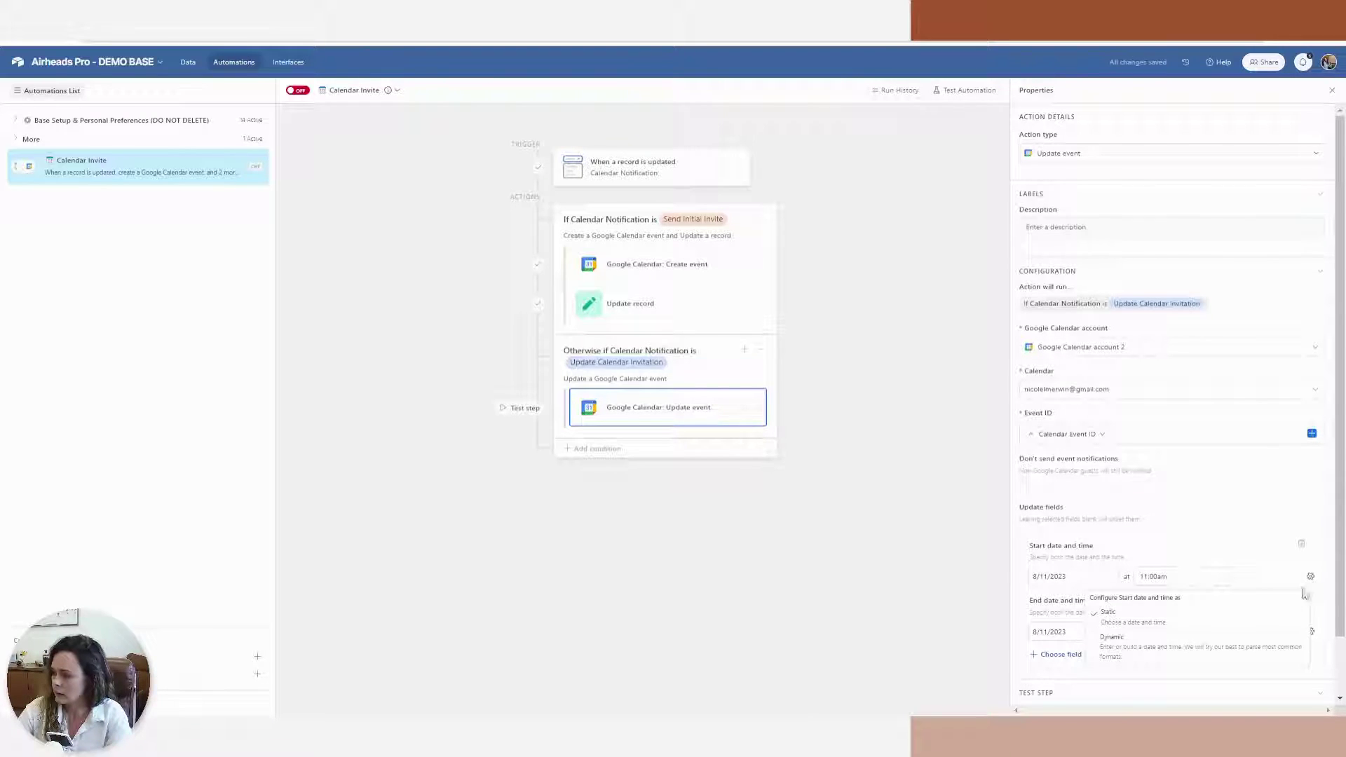
click(1156, 659)
click(1311, 631)
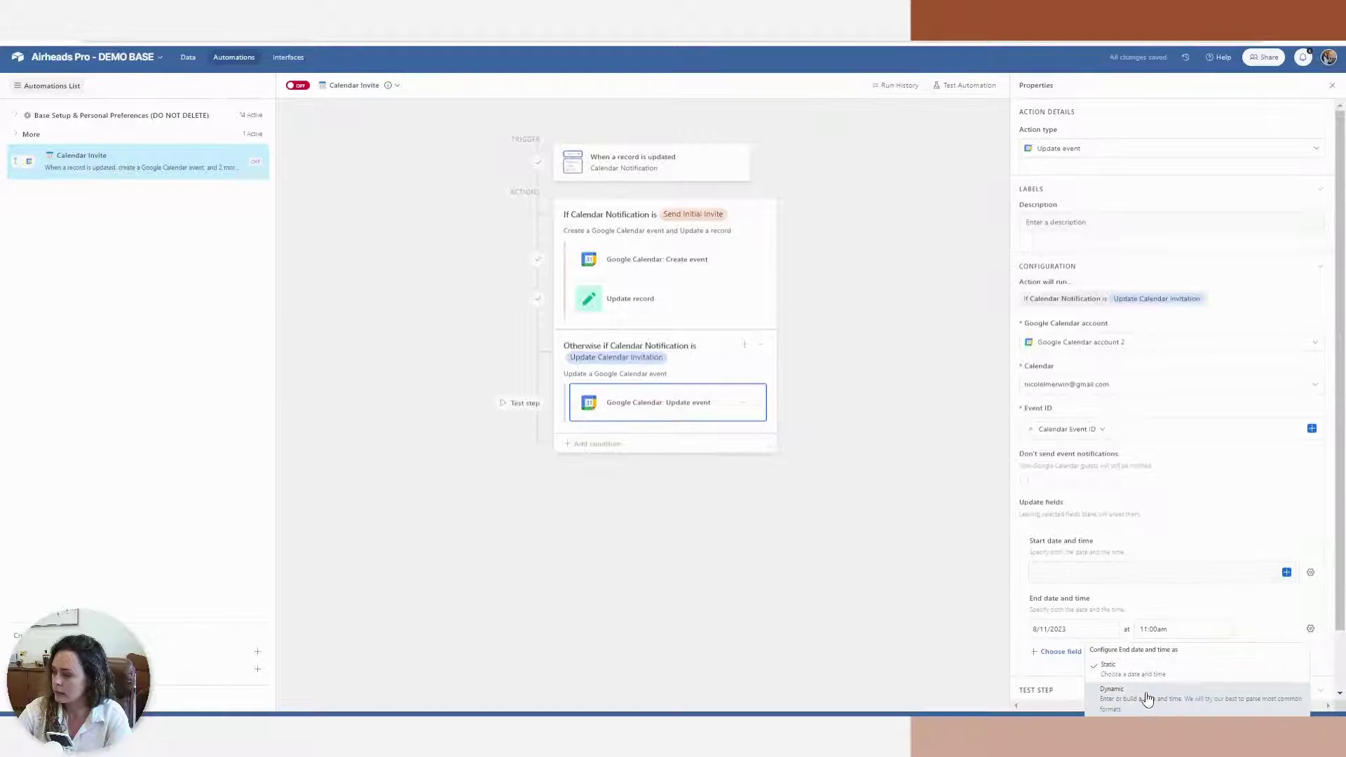
click(1148, 697)
Fill both the start and end dates from the record's Due Date field
scroll(1211, 456, down, 1)
click(1287, 508)
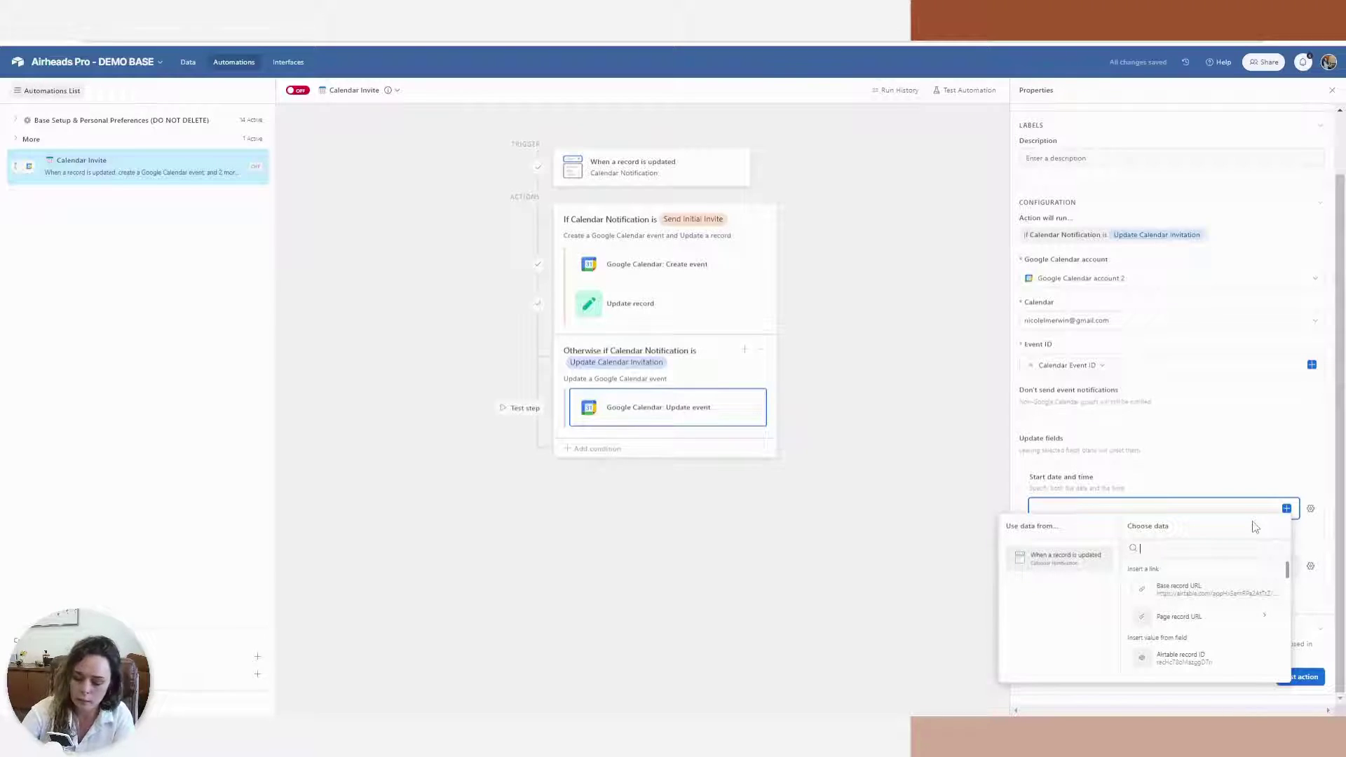
click(1220, 590)
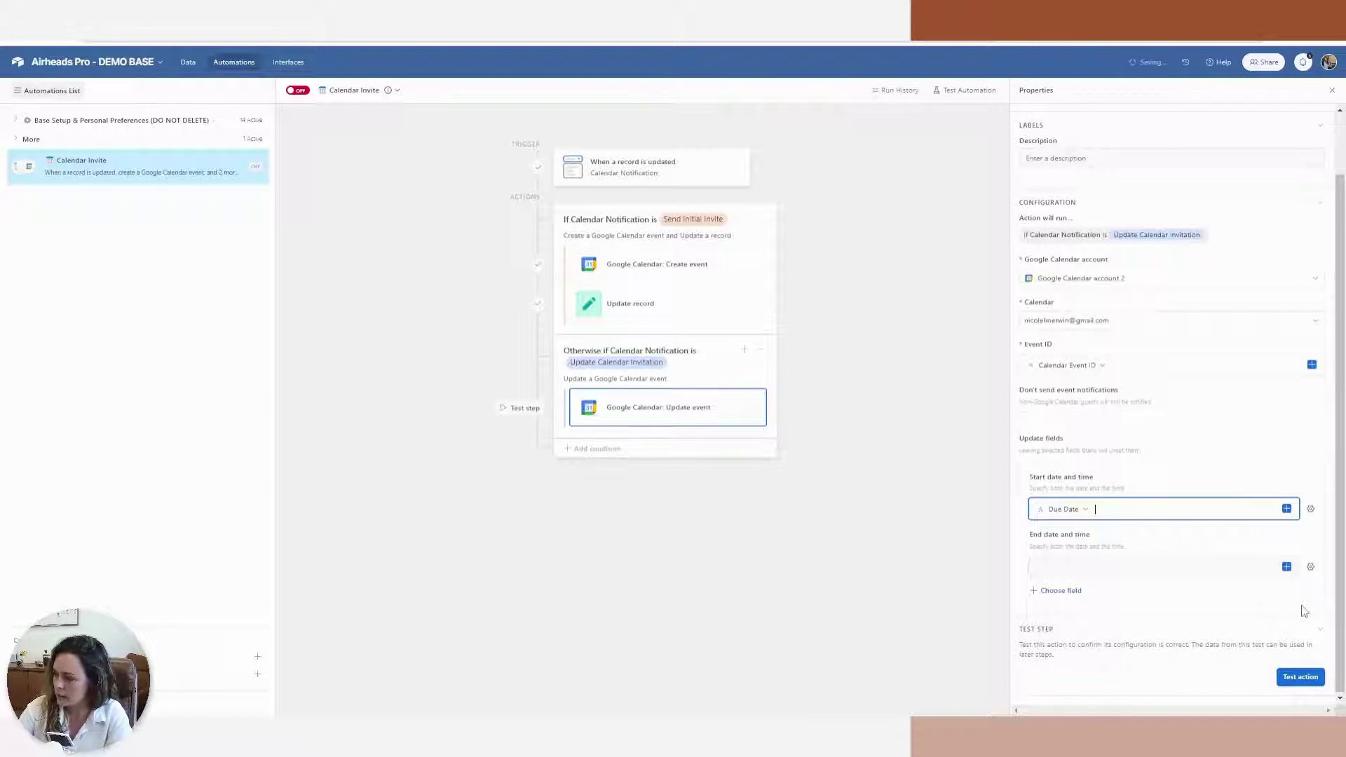
click(1287, 568)
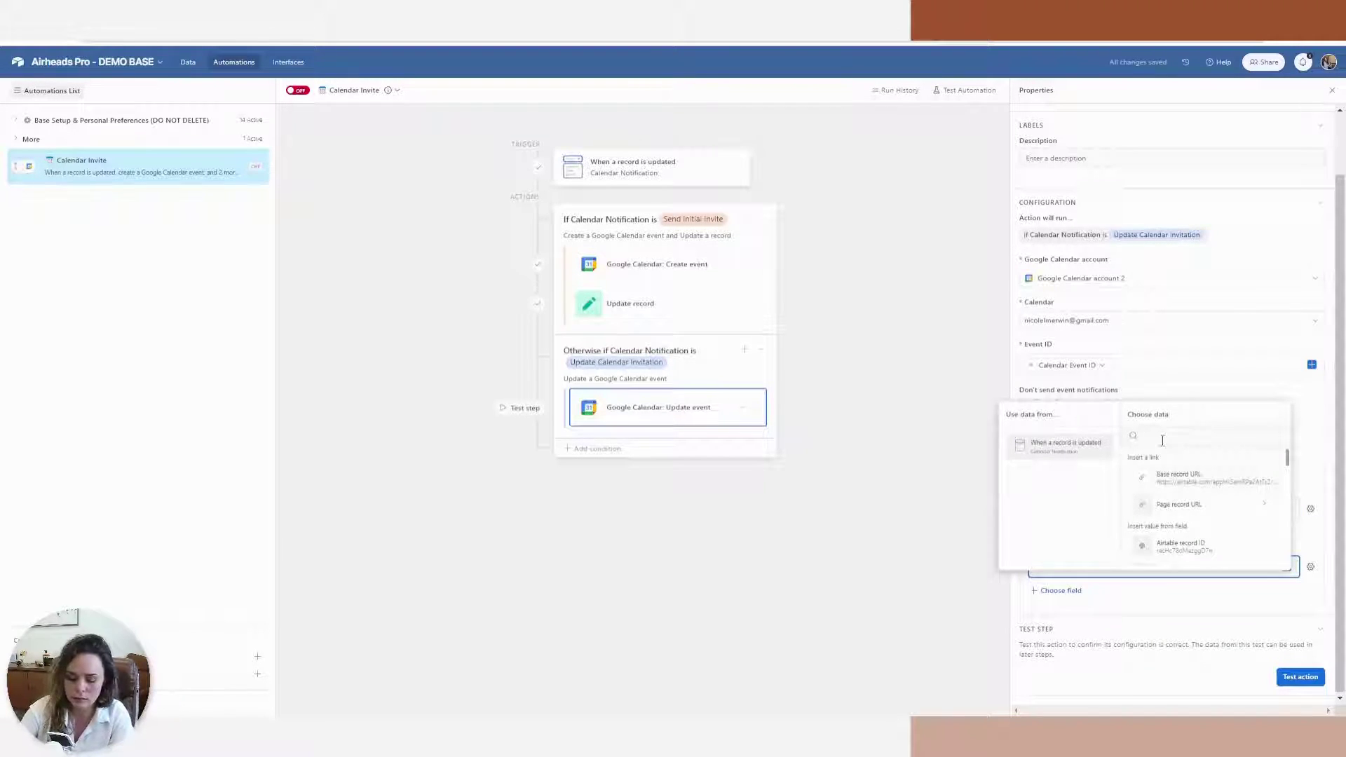
text(due)
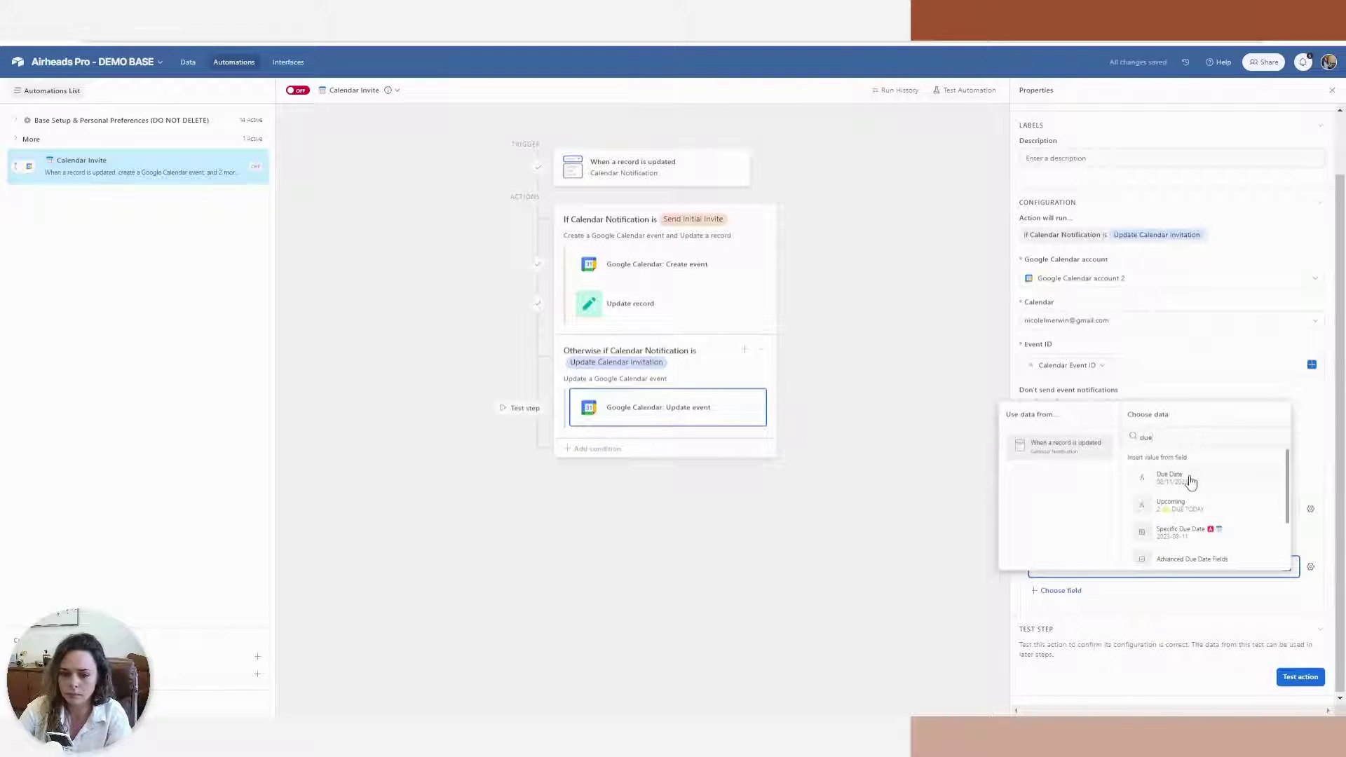
click(1190, 482)
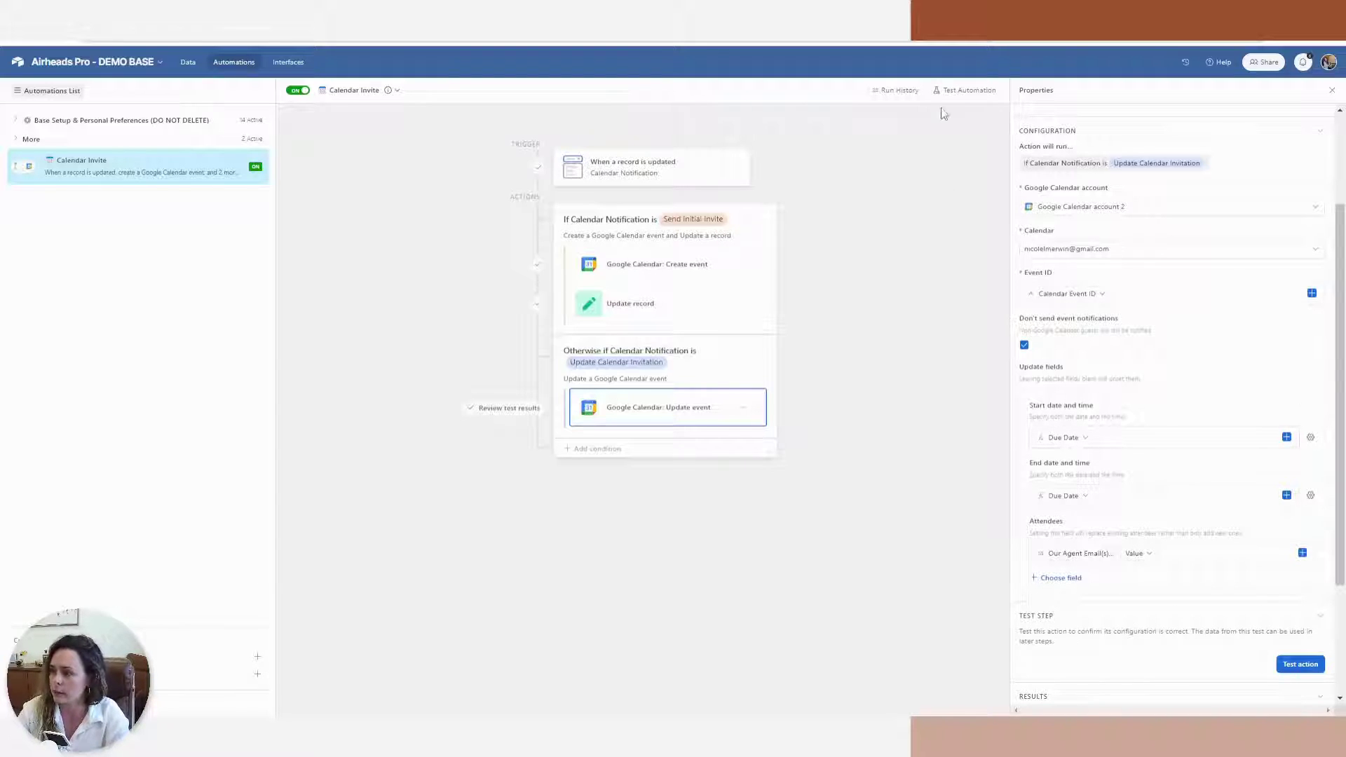
click(967, 92)
click(1075, 137)
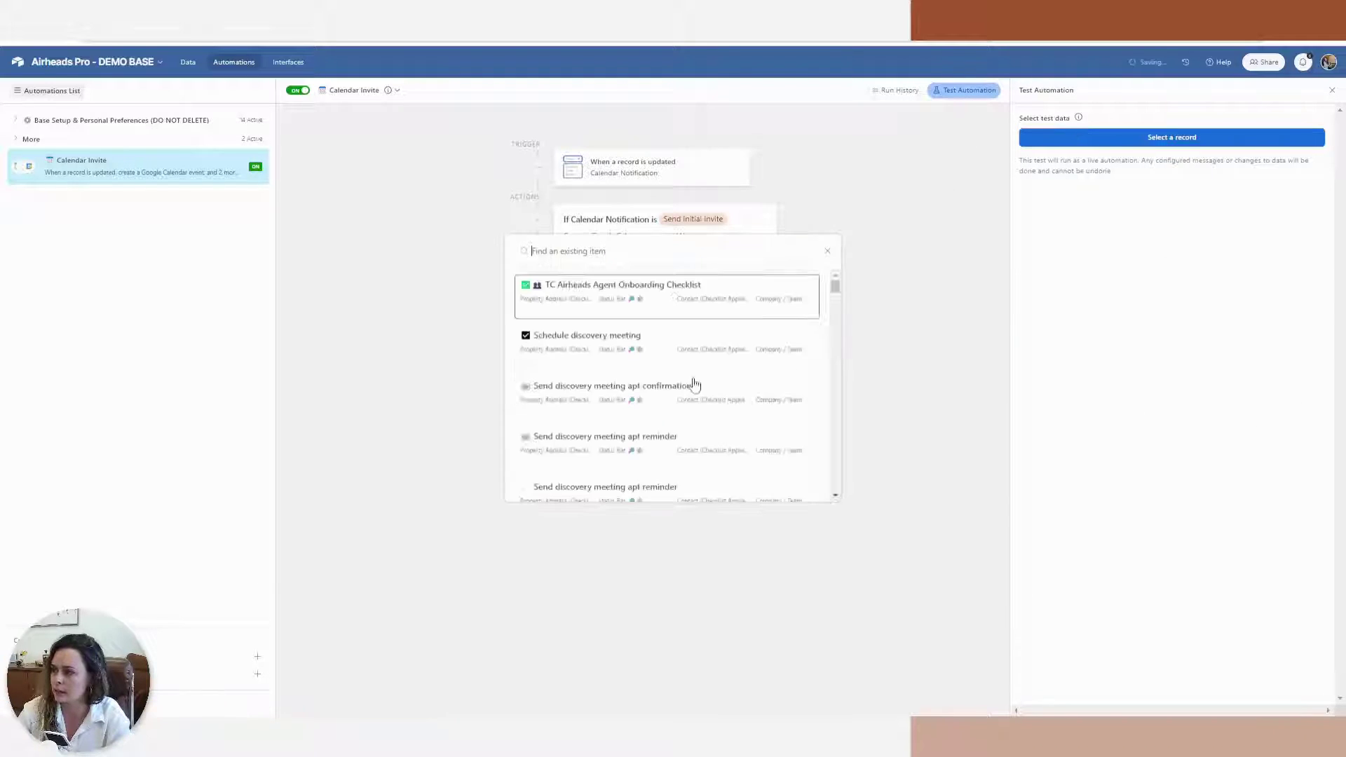
key(ctrl+v)
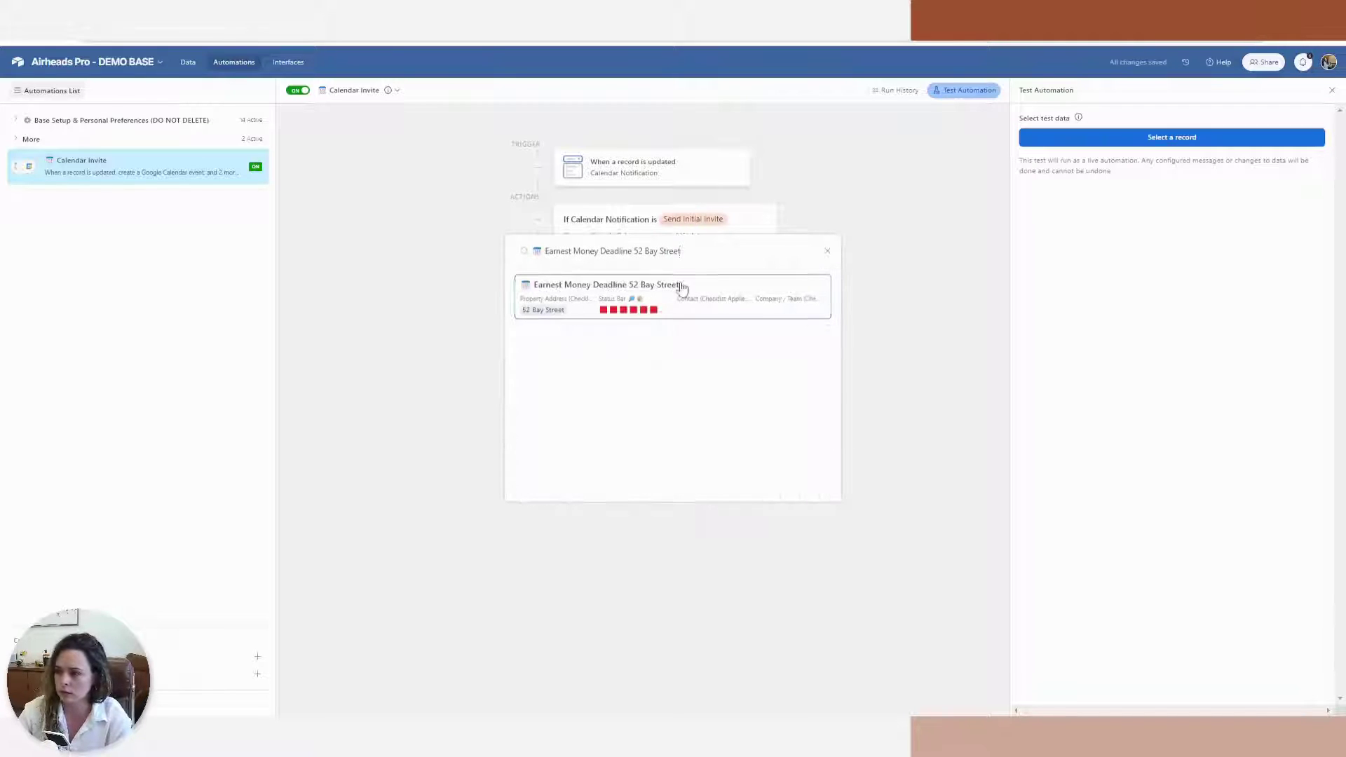
click(679, 284)
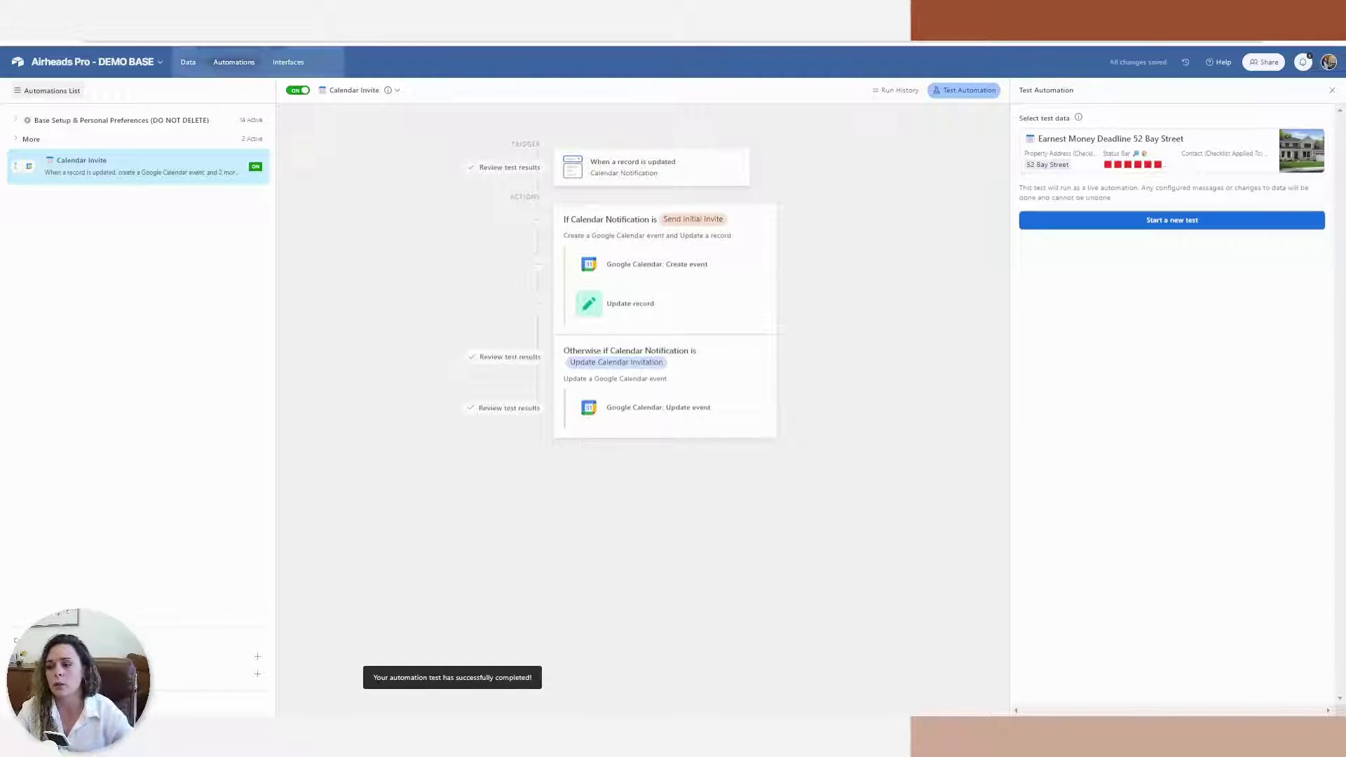
click(232, 25)
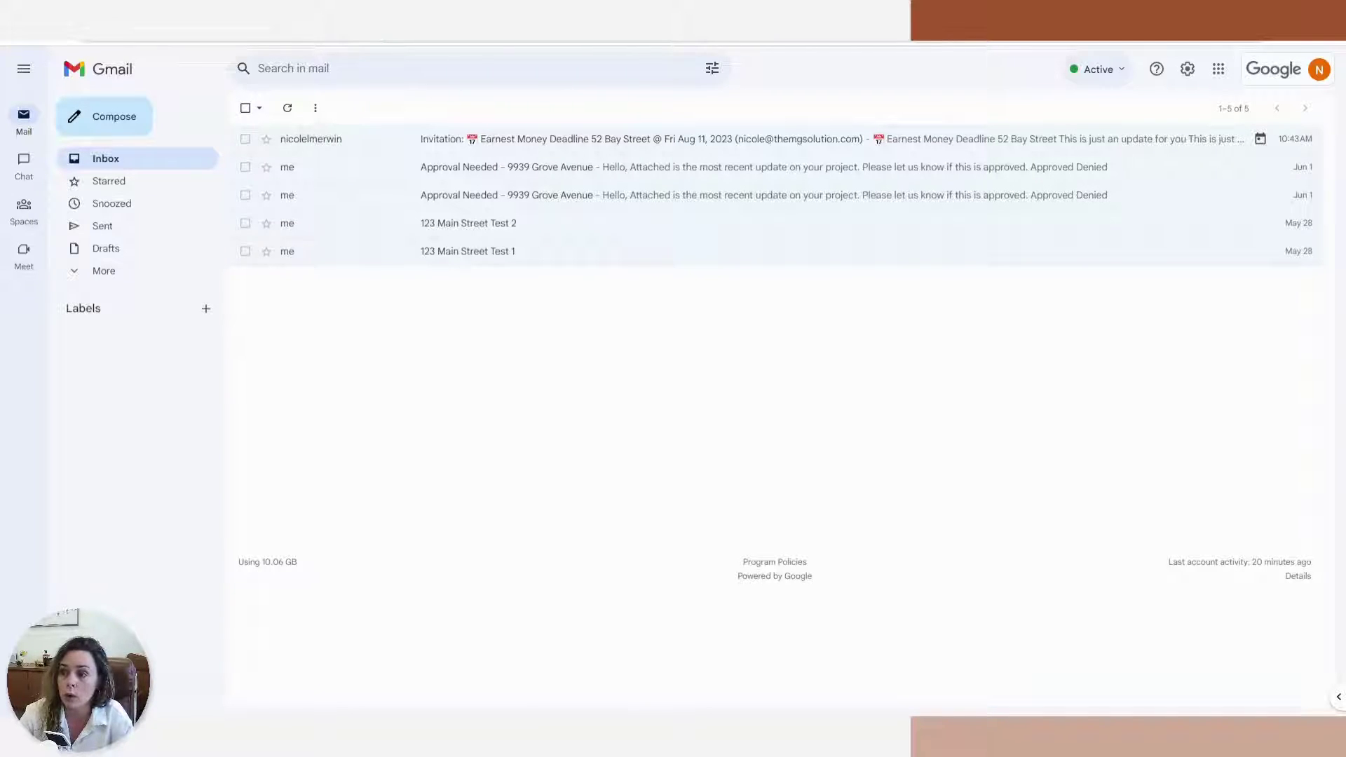
In Google Calendar, jump to August 25 to see the moved Earnest Money Deadline event
key(ctrl+Tab)
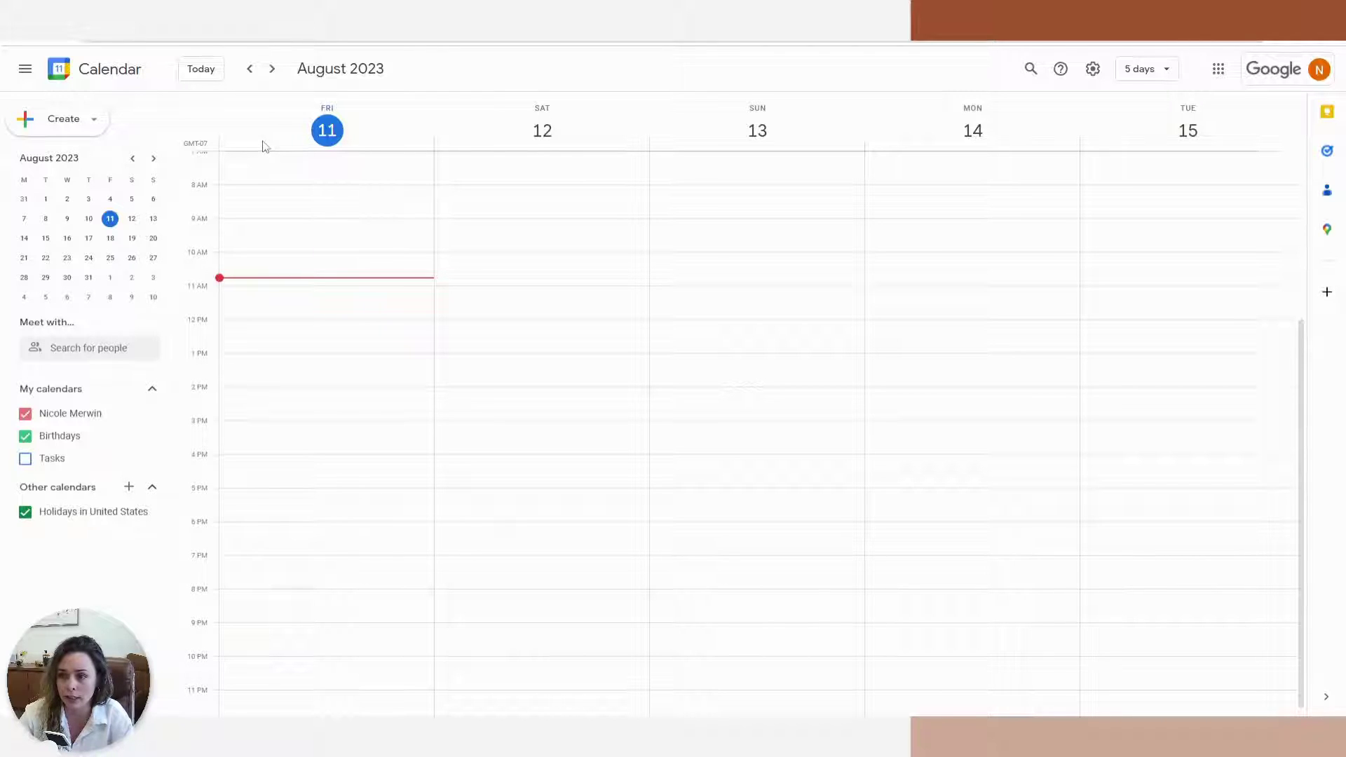
click(110, 257)
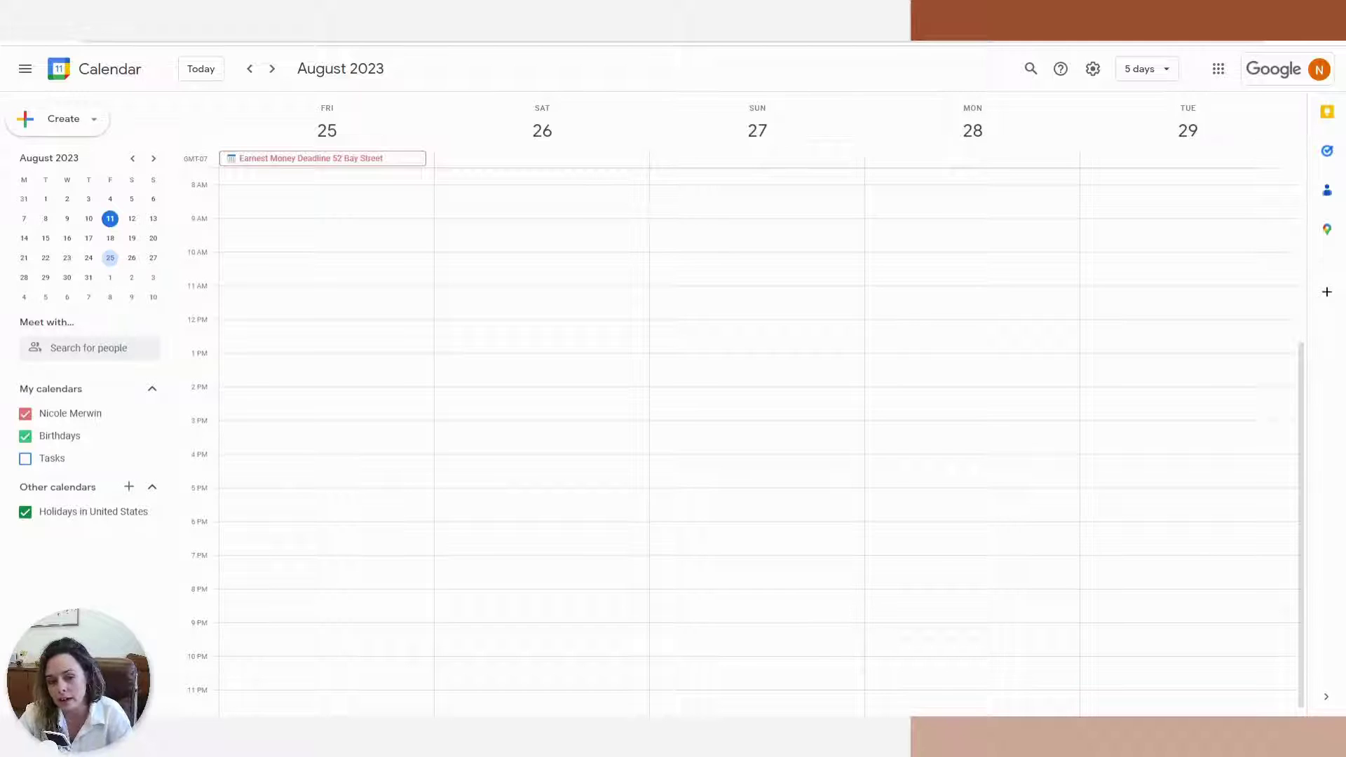
Add a Send email action to the Otherwise branch, addressed to the Our Agent Email(s) values
key(ctrl+shift+Tab)
key(ctrl+shift+Tab)
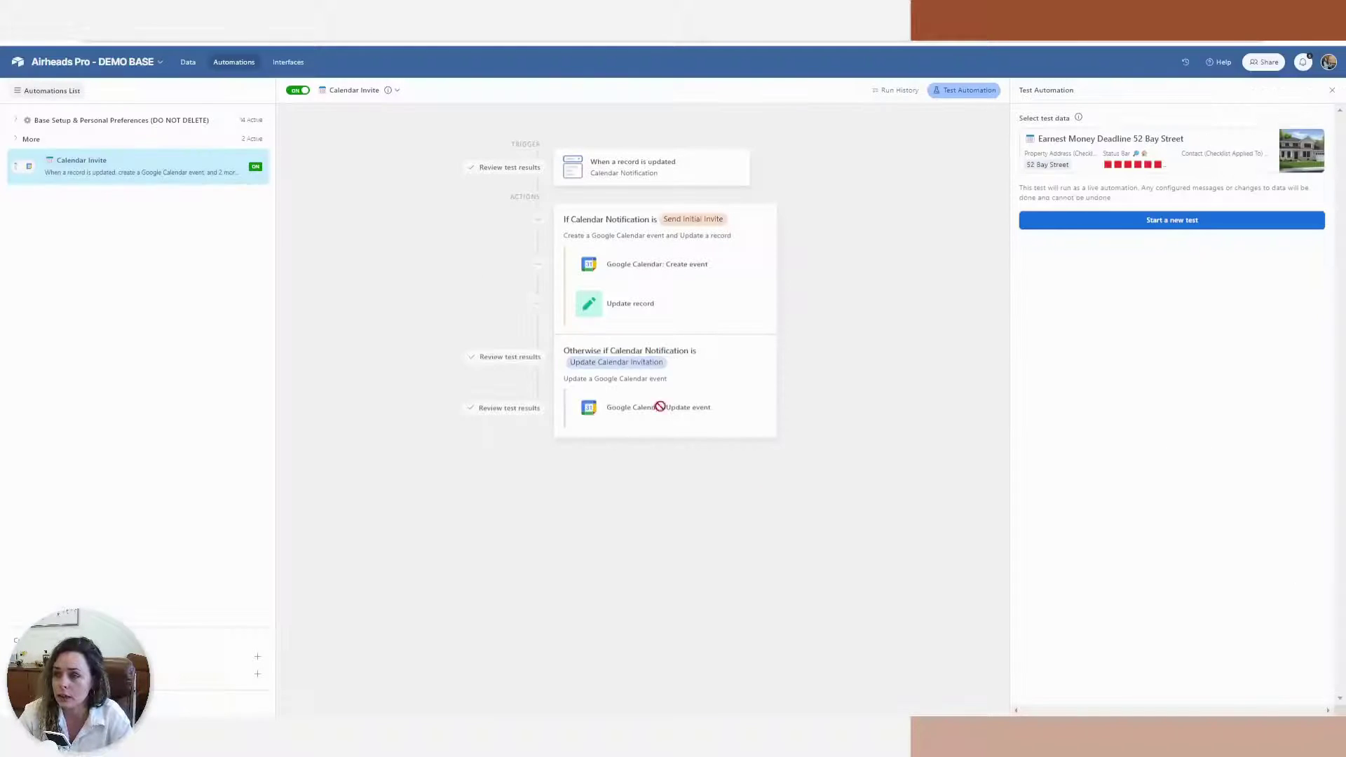
click(898, 93)
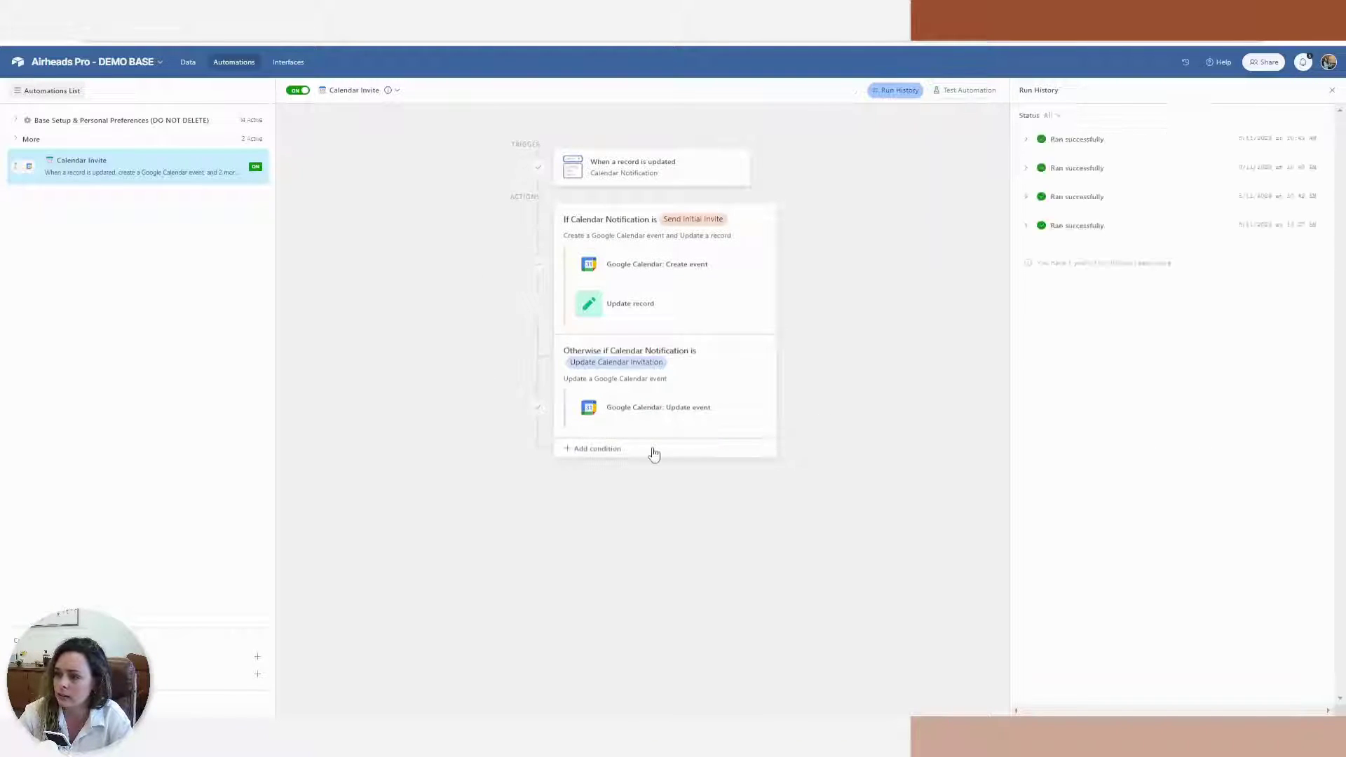
click(668, 428)
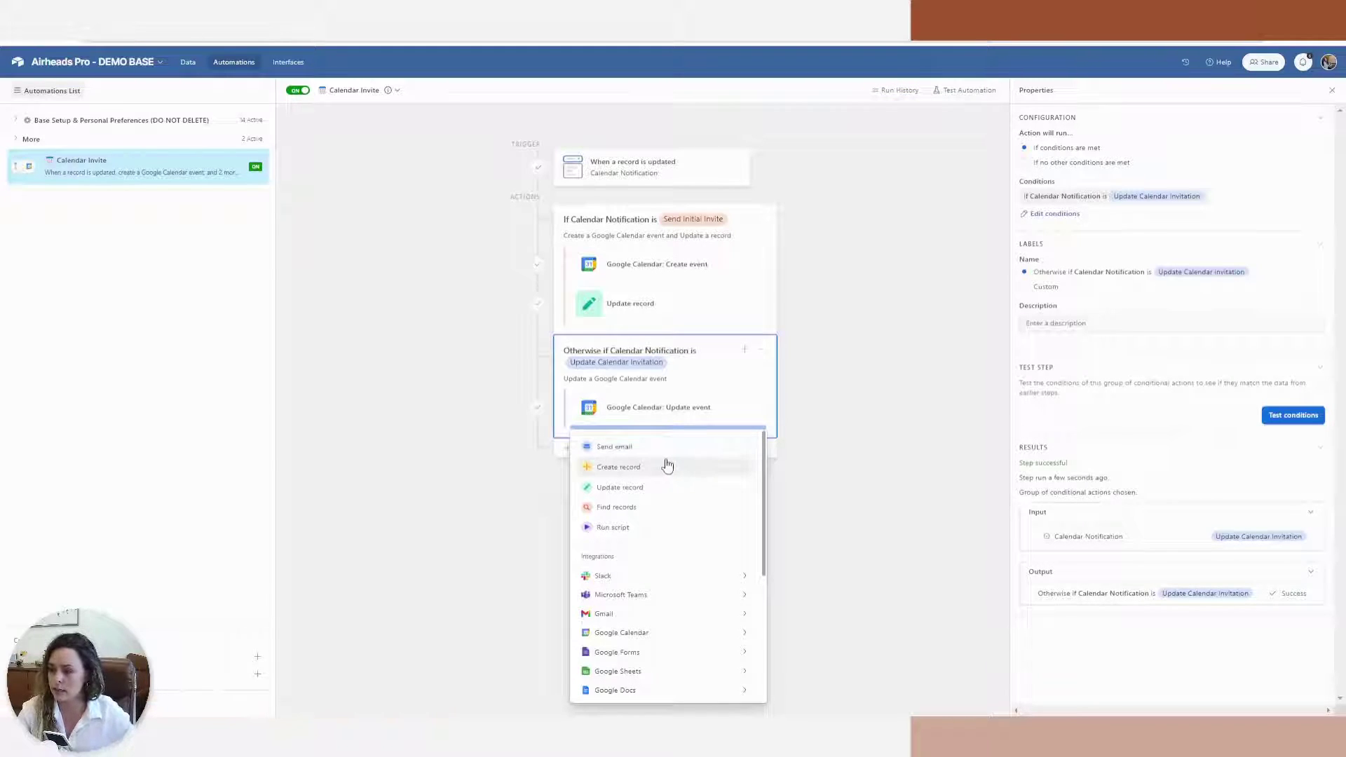
key(Return)
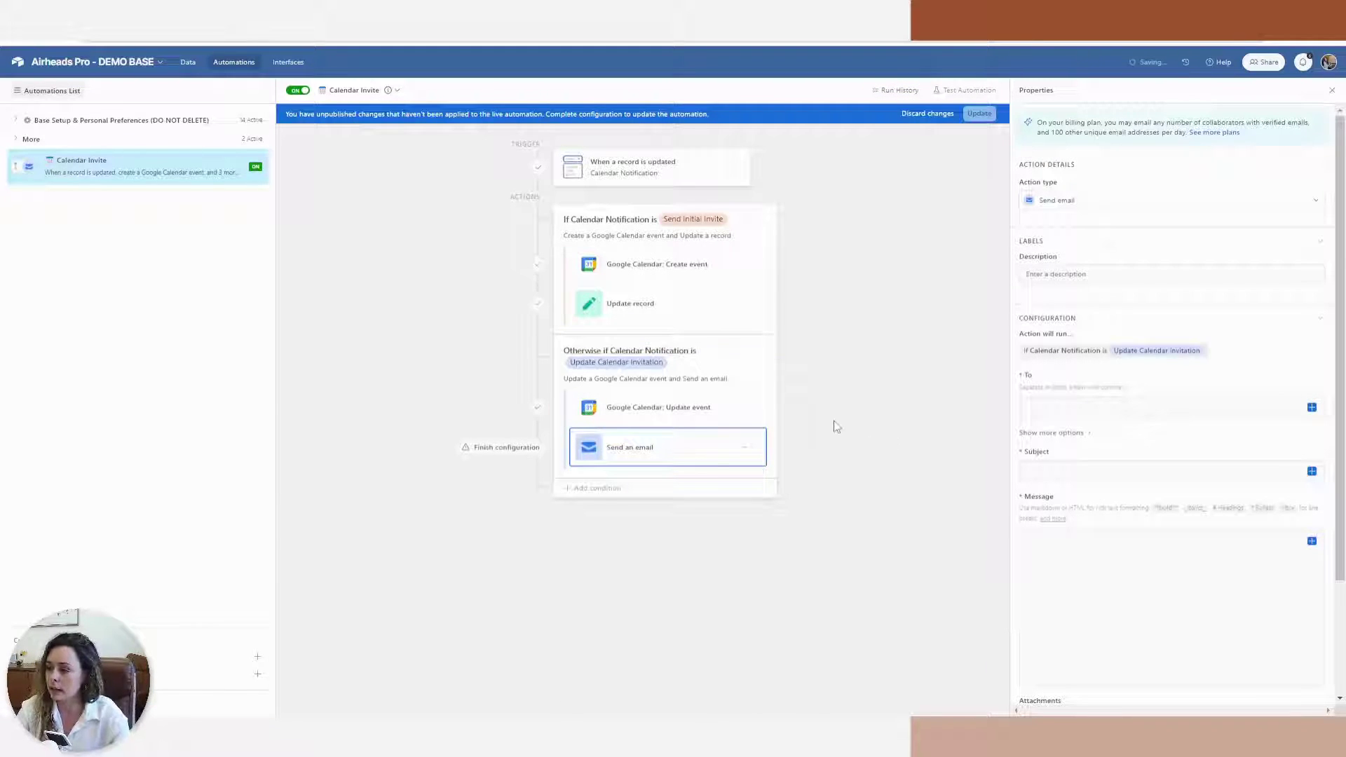
click(1313, 407)
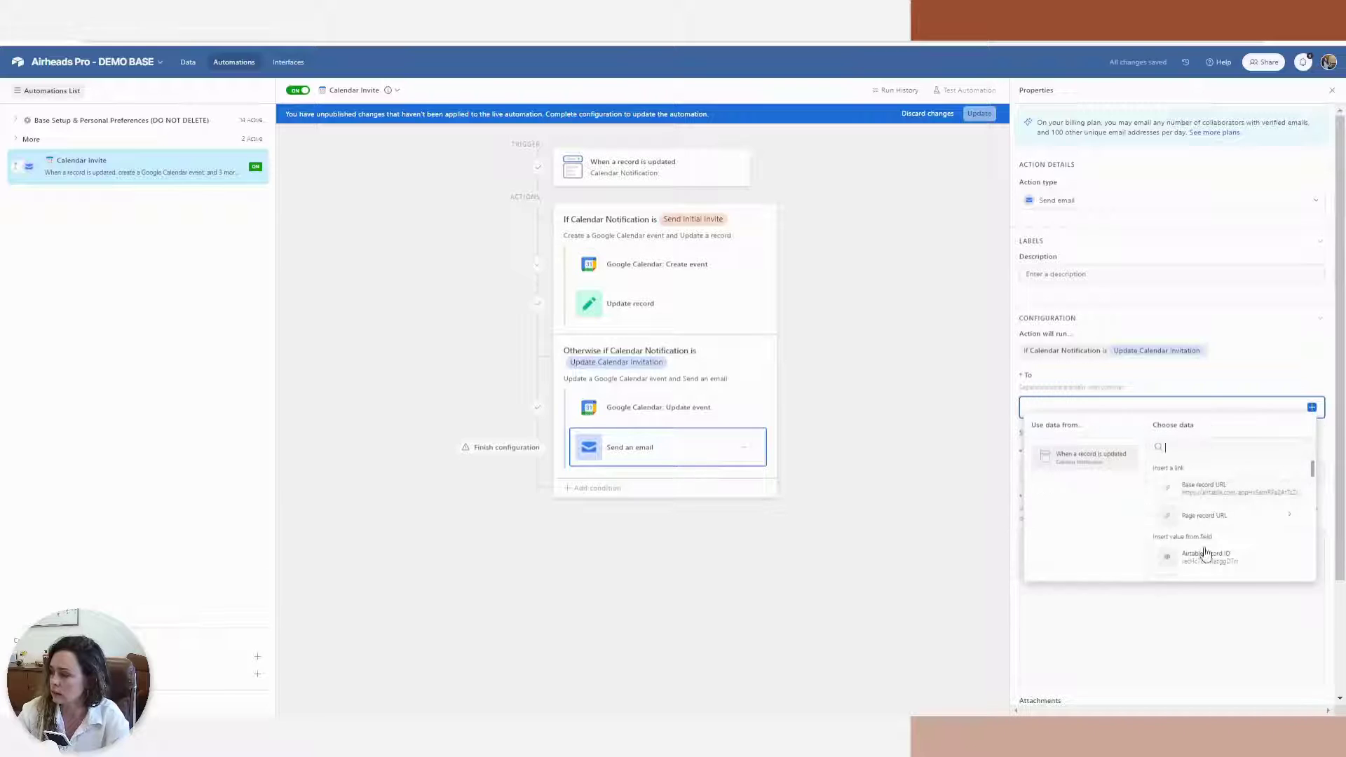
scroll(1209, 571, down, 5)
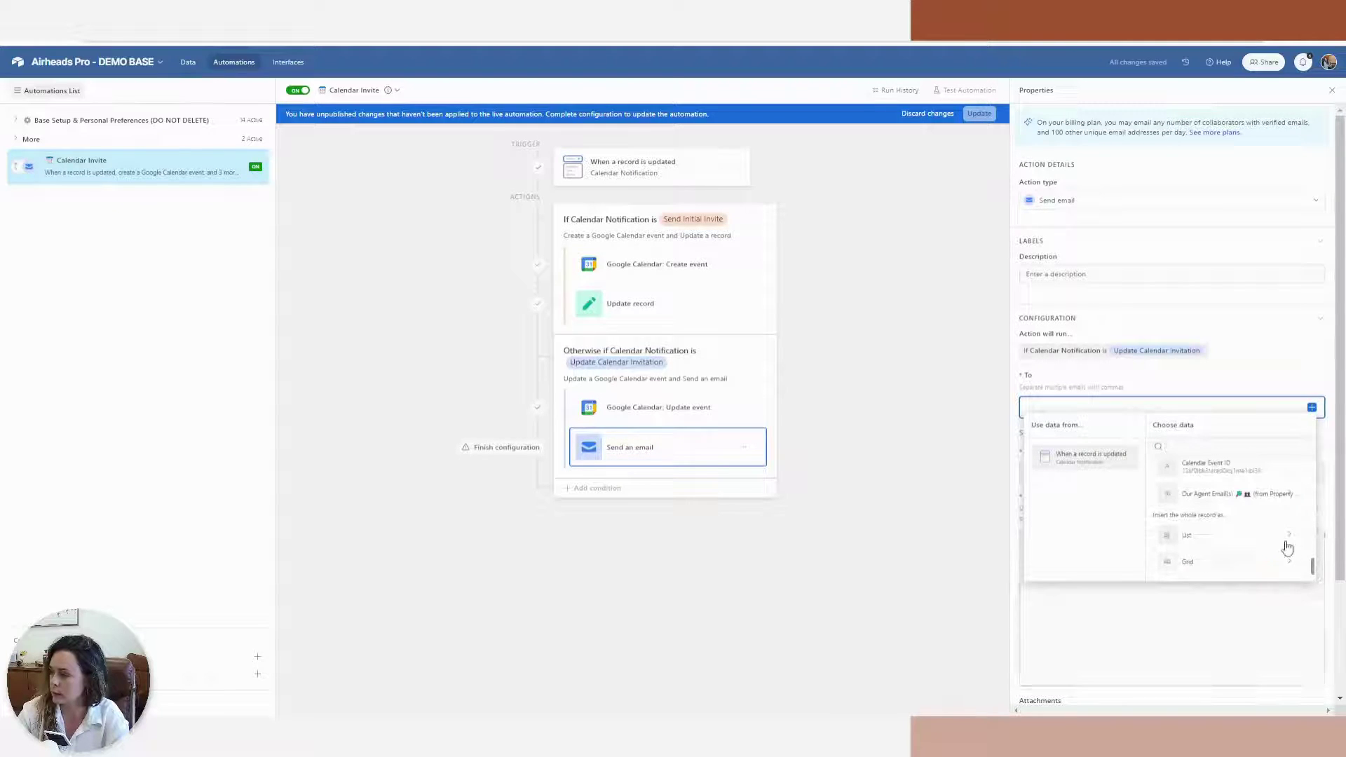
click(1269, 496)
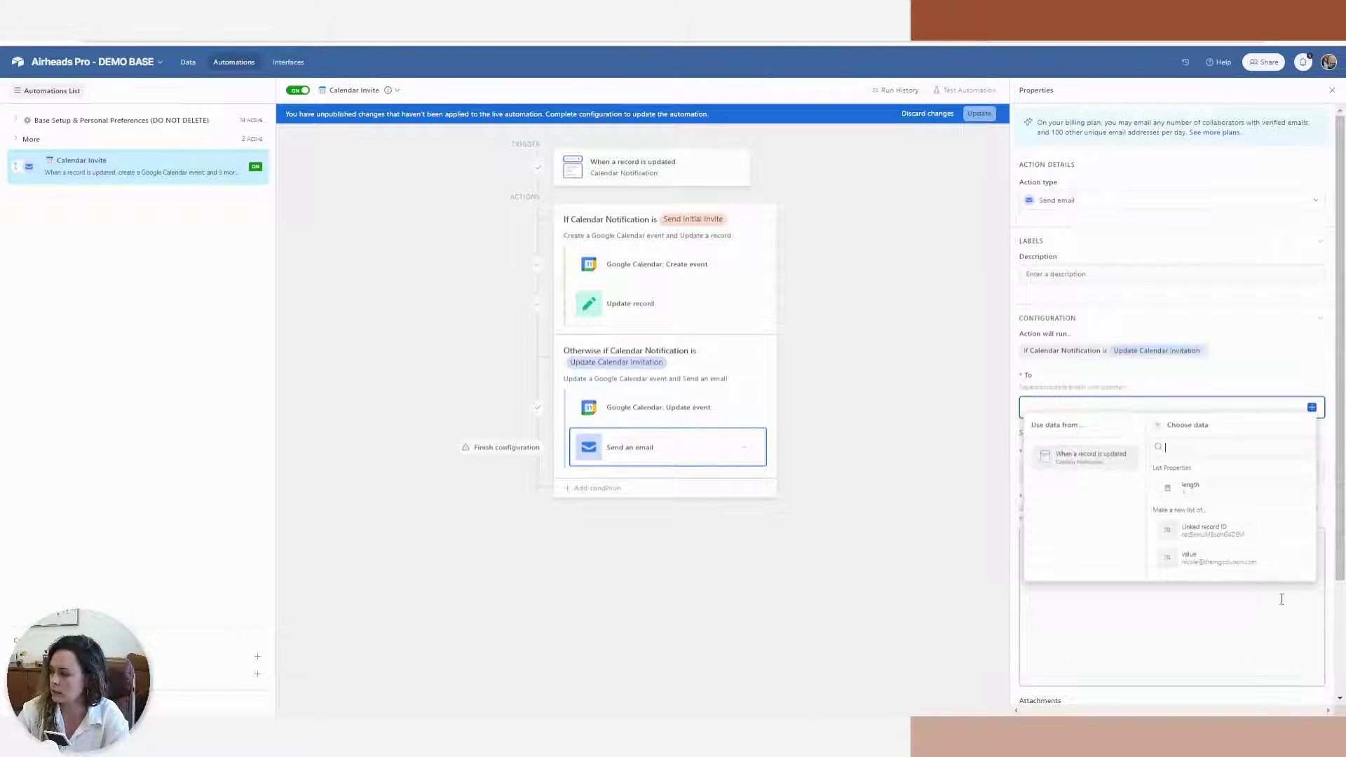
click(1257, 560)
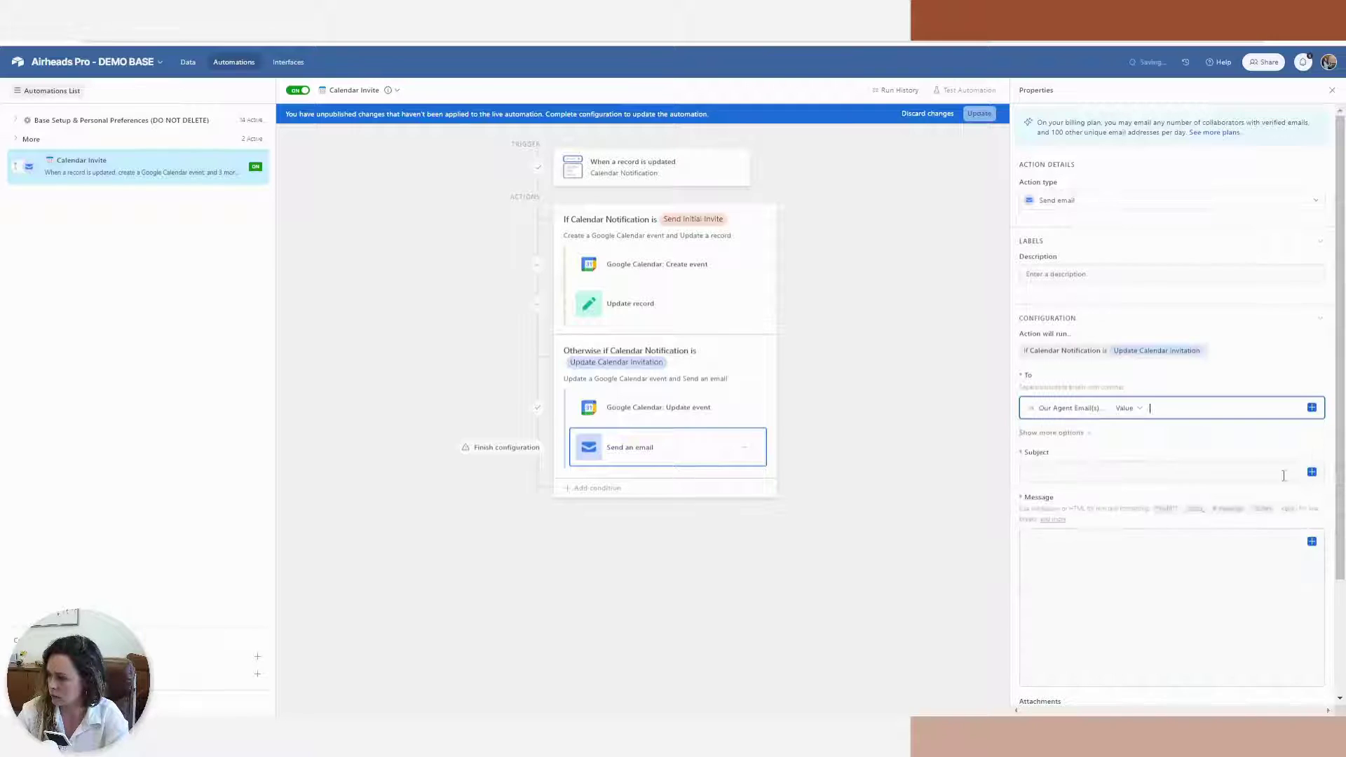
Set the email subject to 'Updated Calendar Notification -' followed by Task / Doc Title
click(1312, 472)
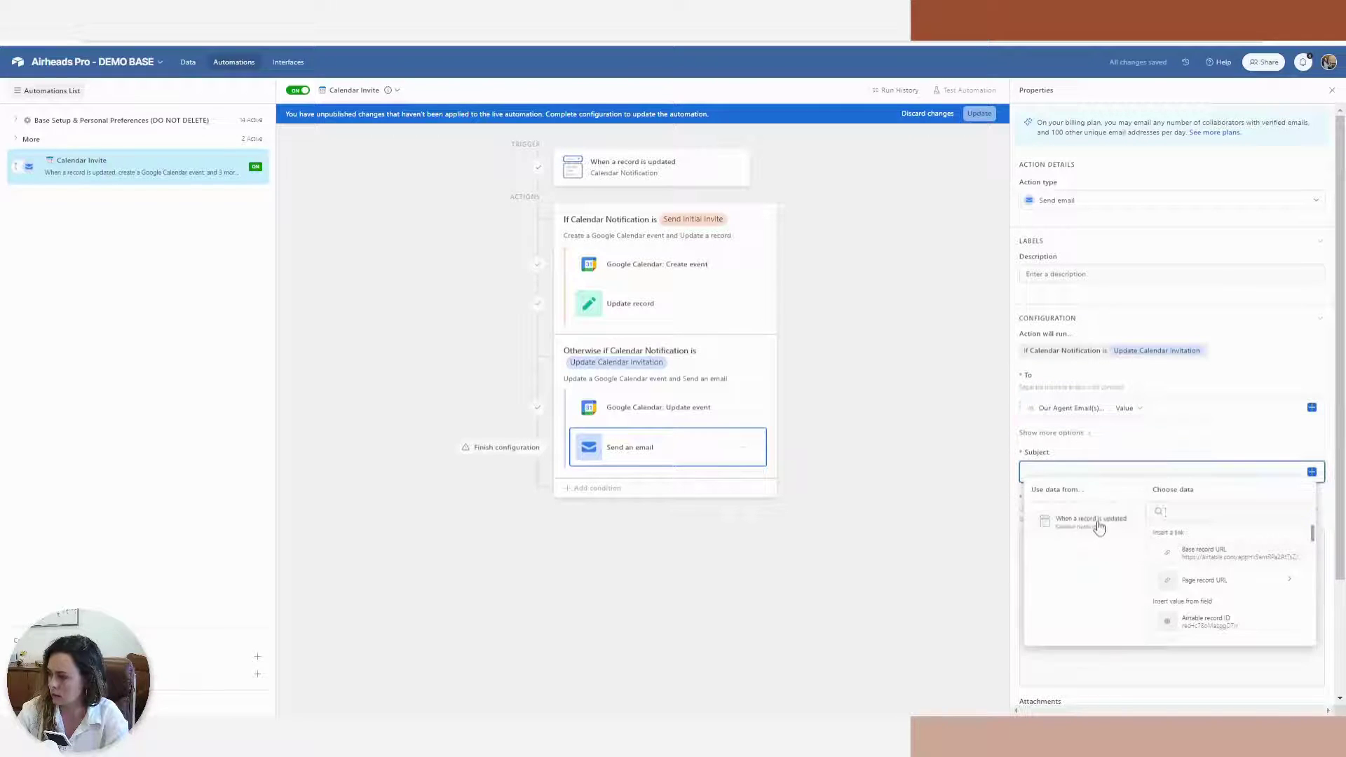
click(1065, 472)
text(Upp)
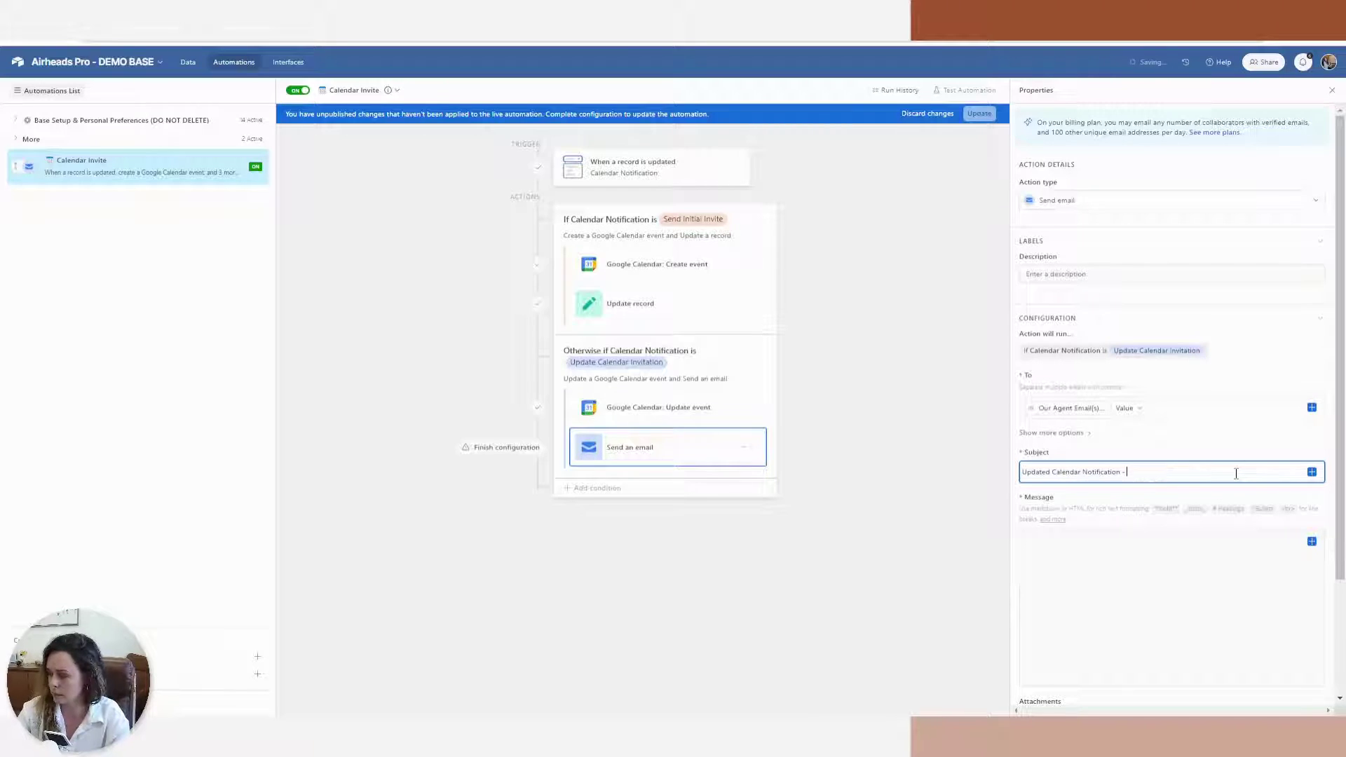
text(-)
click(1312, 472)
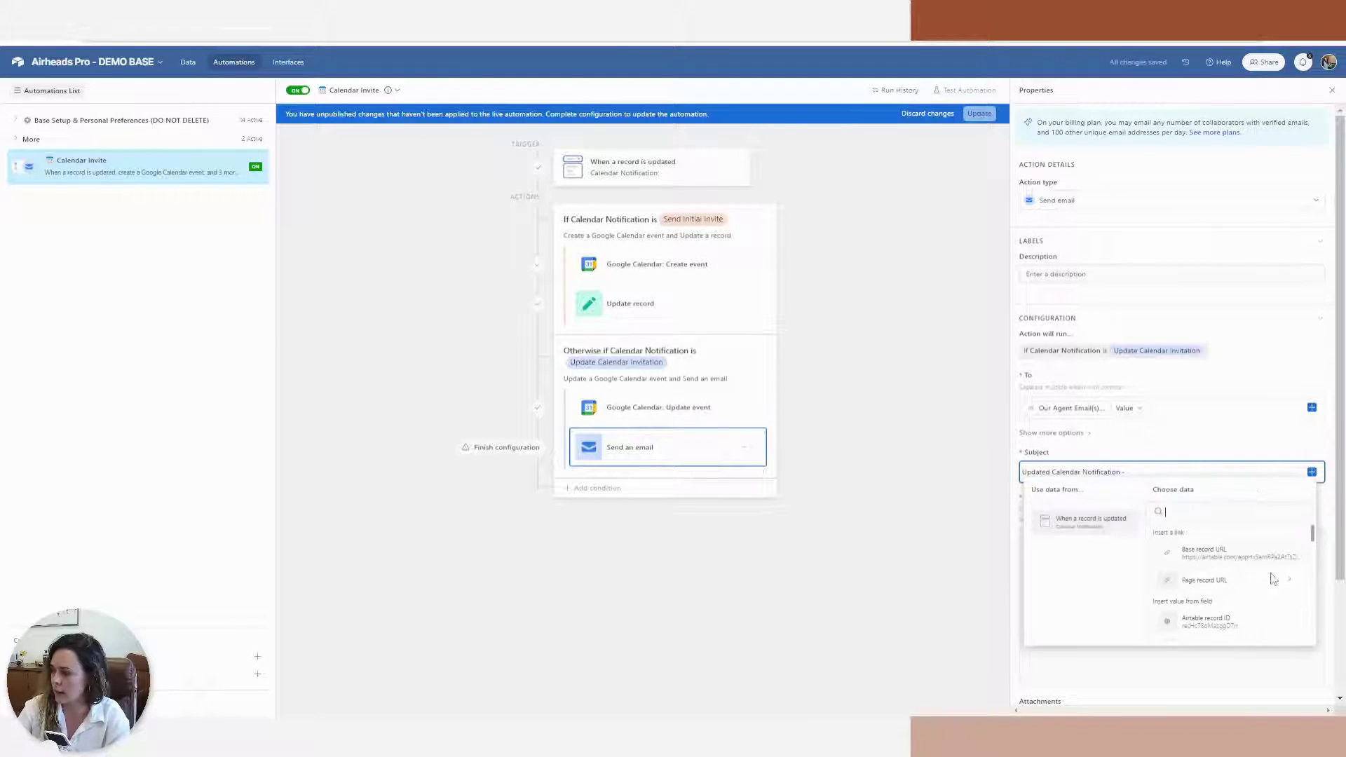
scroll(1316, 544, down, 1)
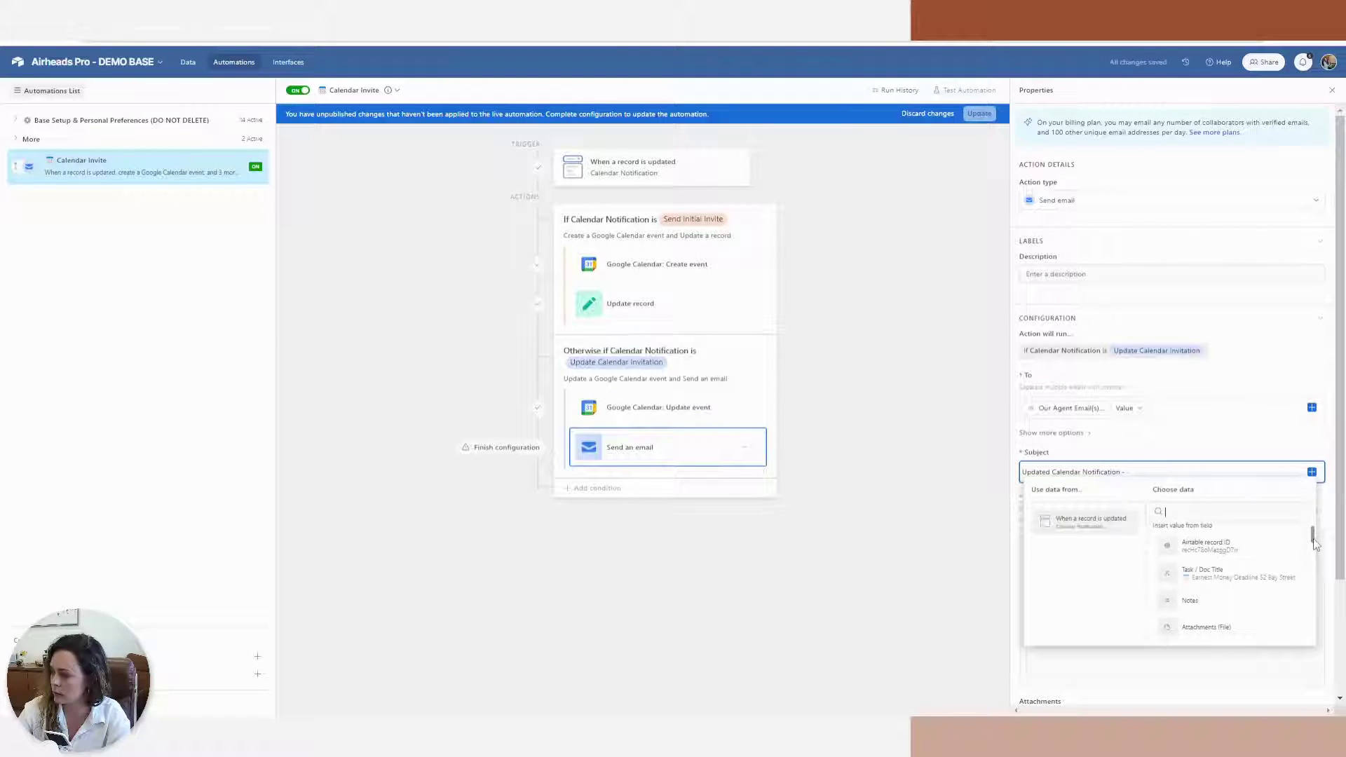
click(1240, 585)
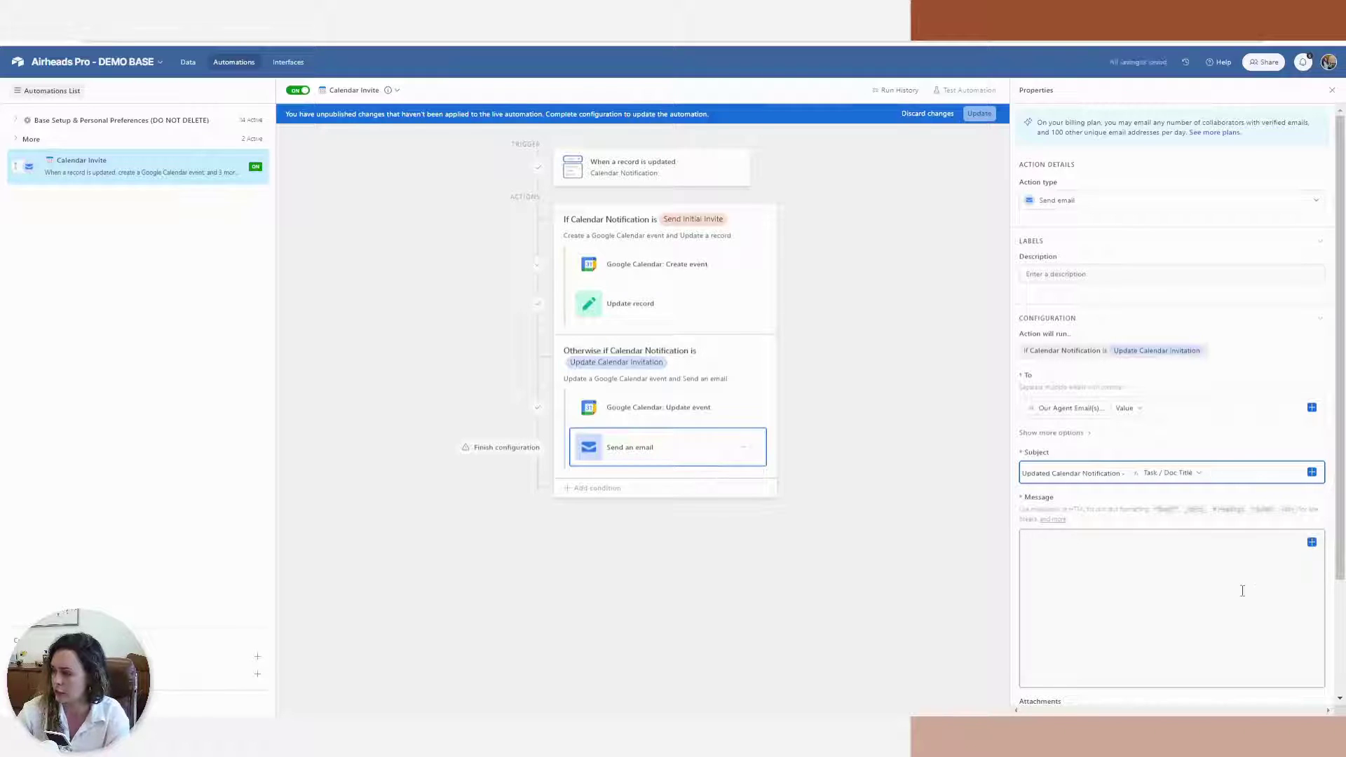
Write the email body and insert the Due Date field so it reads the date updated in your calendar
click(1141, 537)
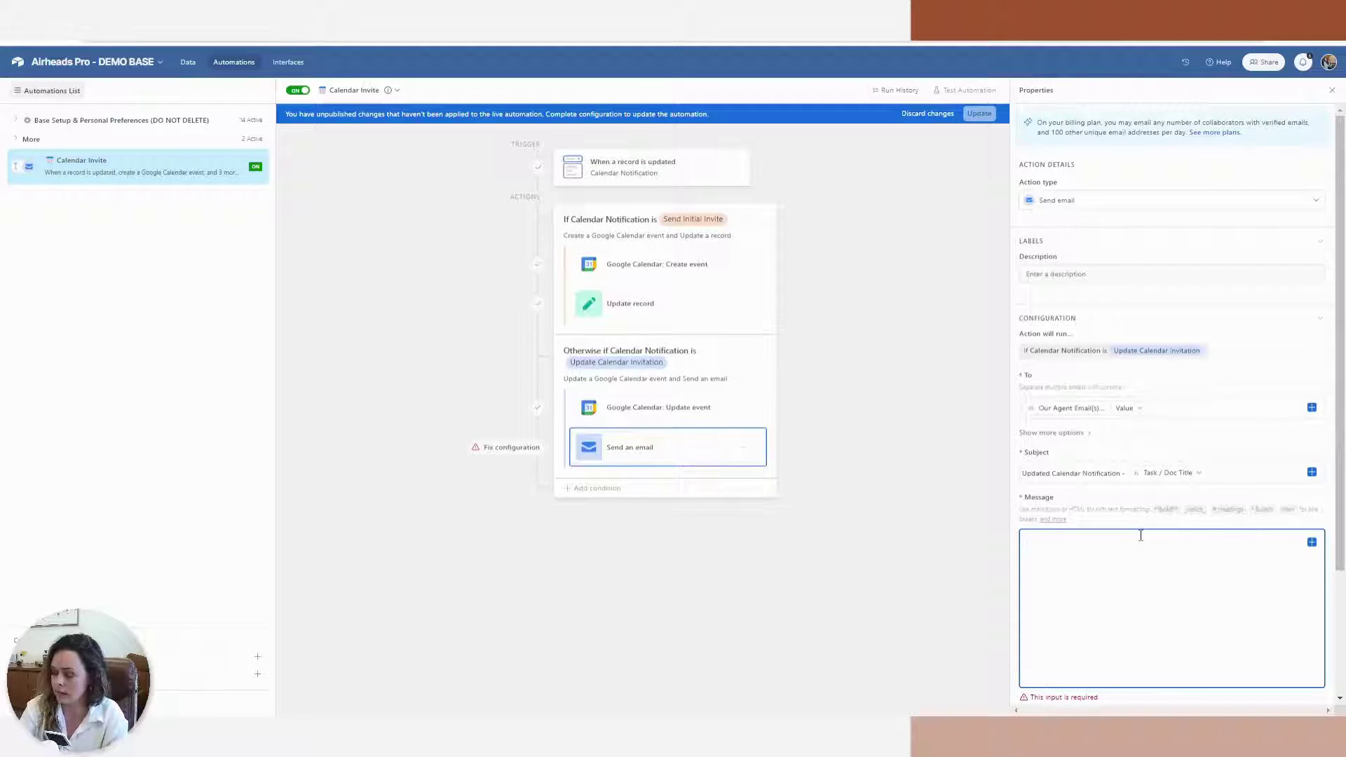
text(This is just an updated that this)
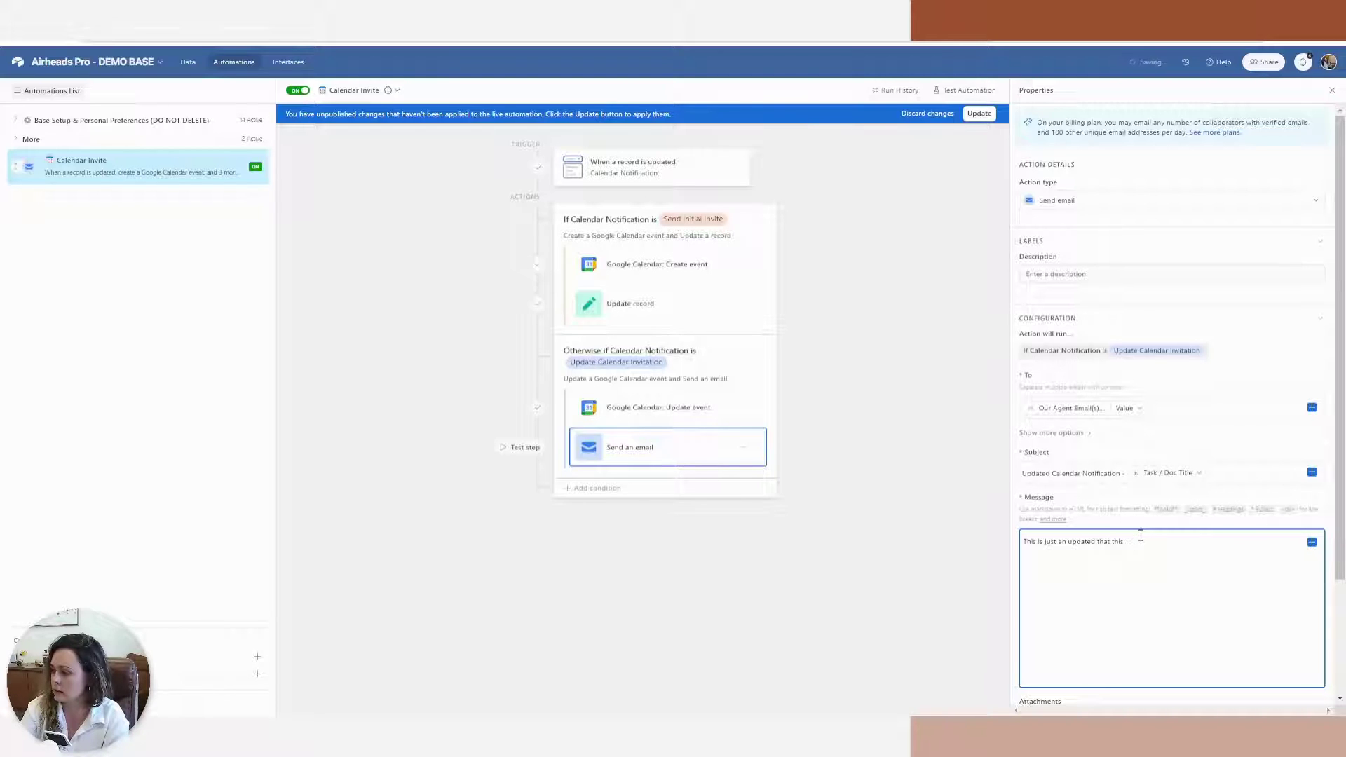
text( date has be)
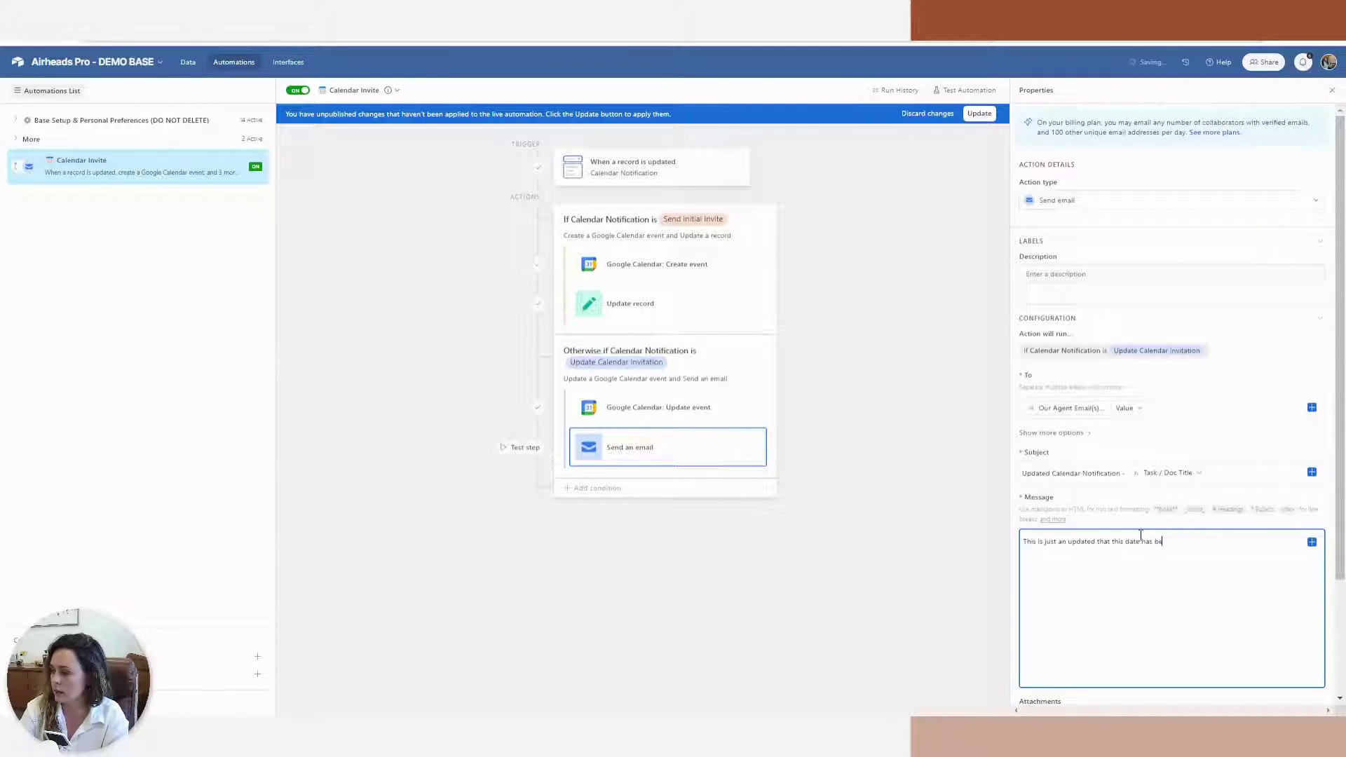
text(to)
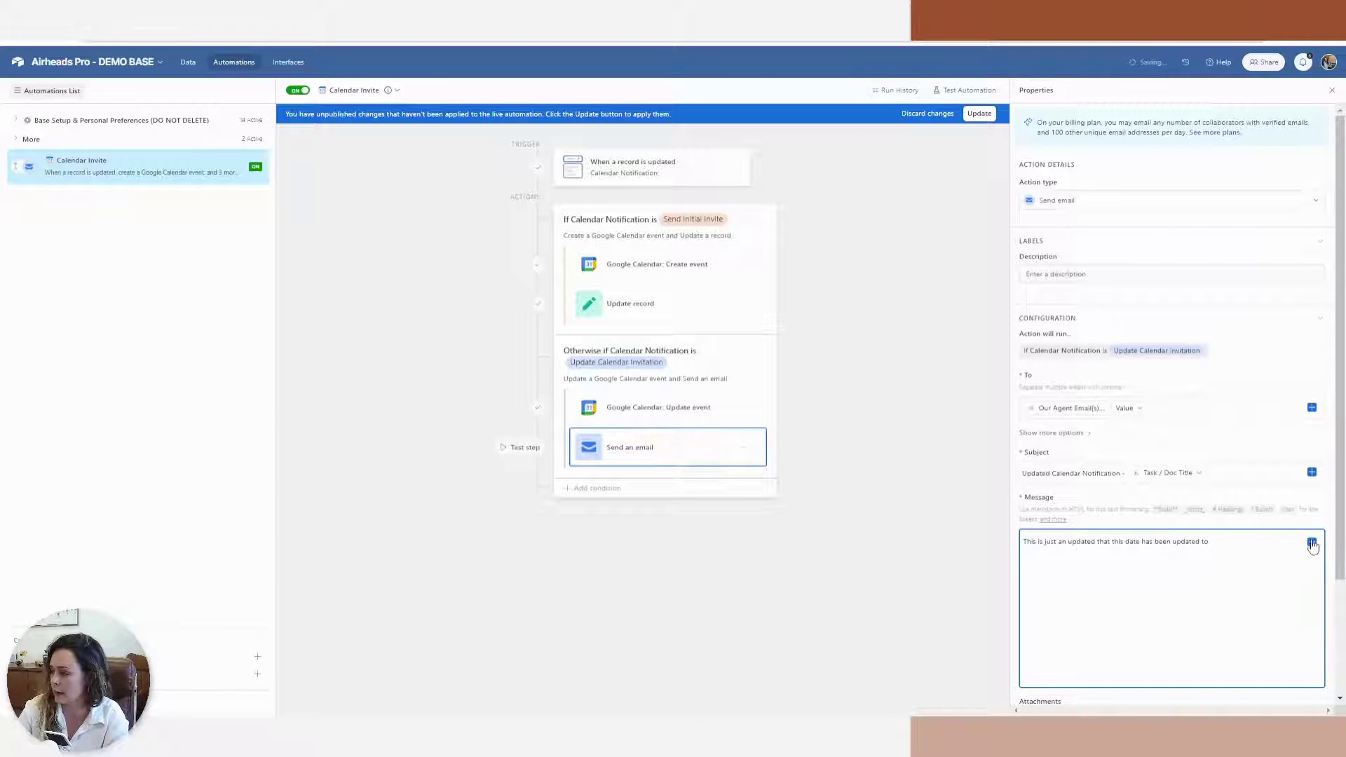
click(1312, 543)
text(due)
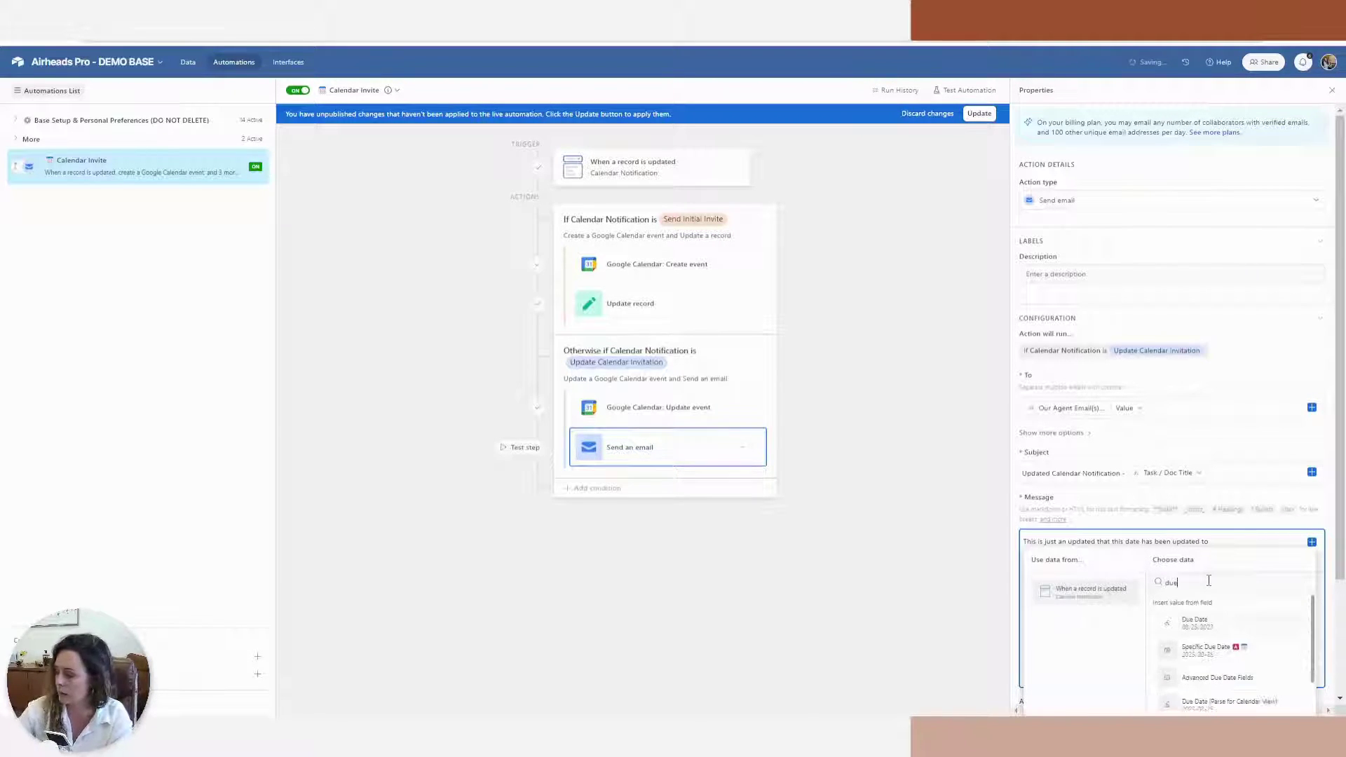
click(1201, 623)
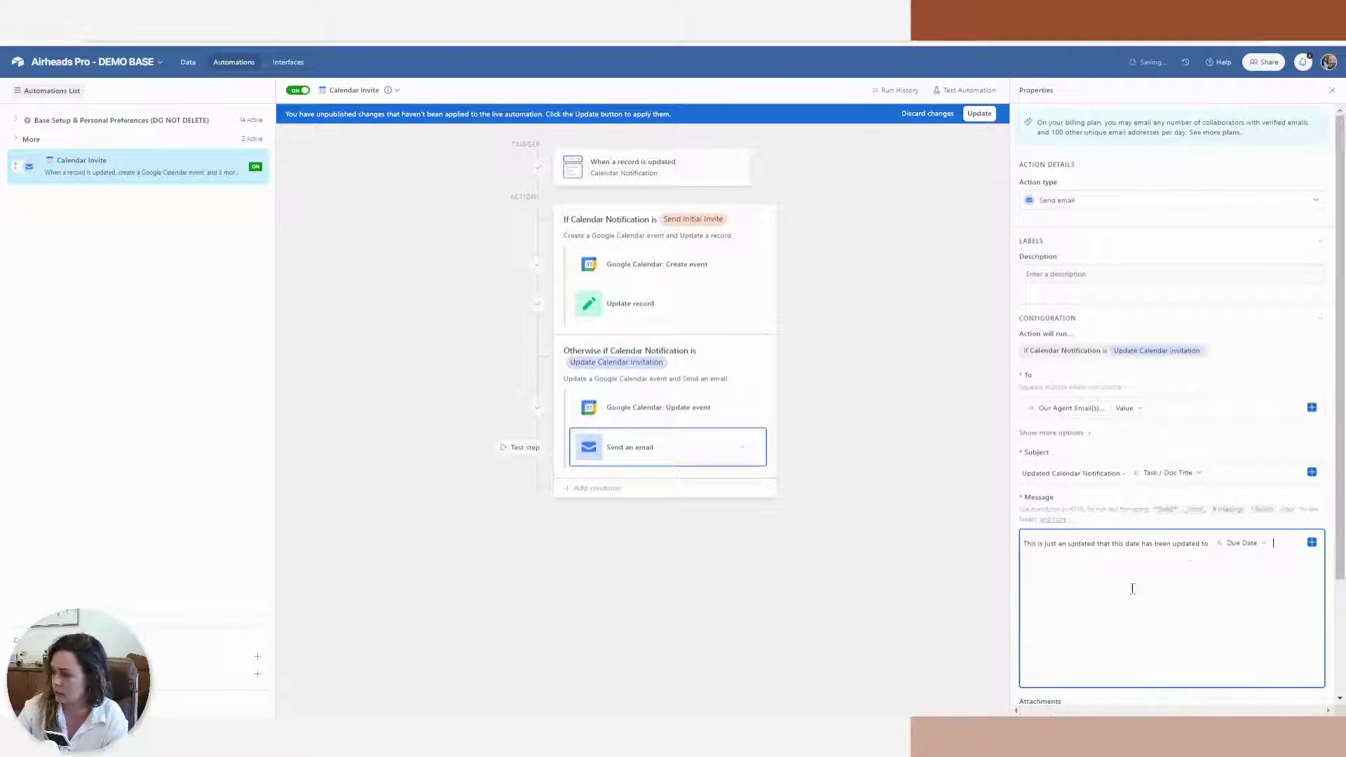
Correct the word 'updated' to 'update' in the message and publish the automation changes
double_click(1084, 545)
text(update)
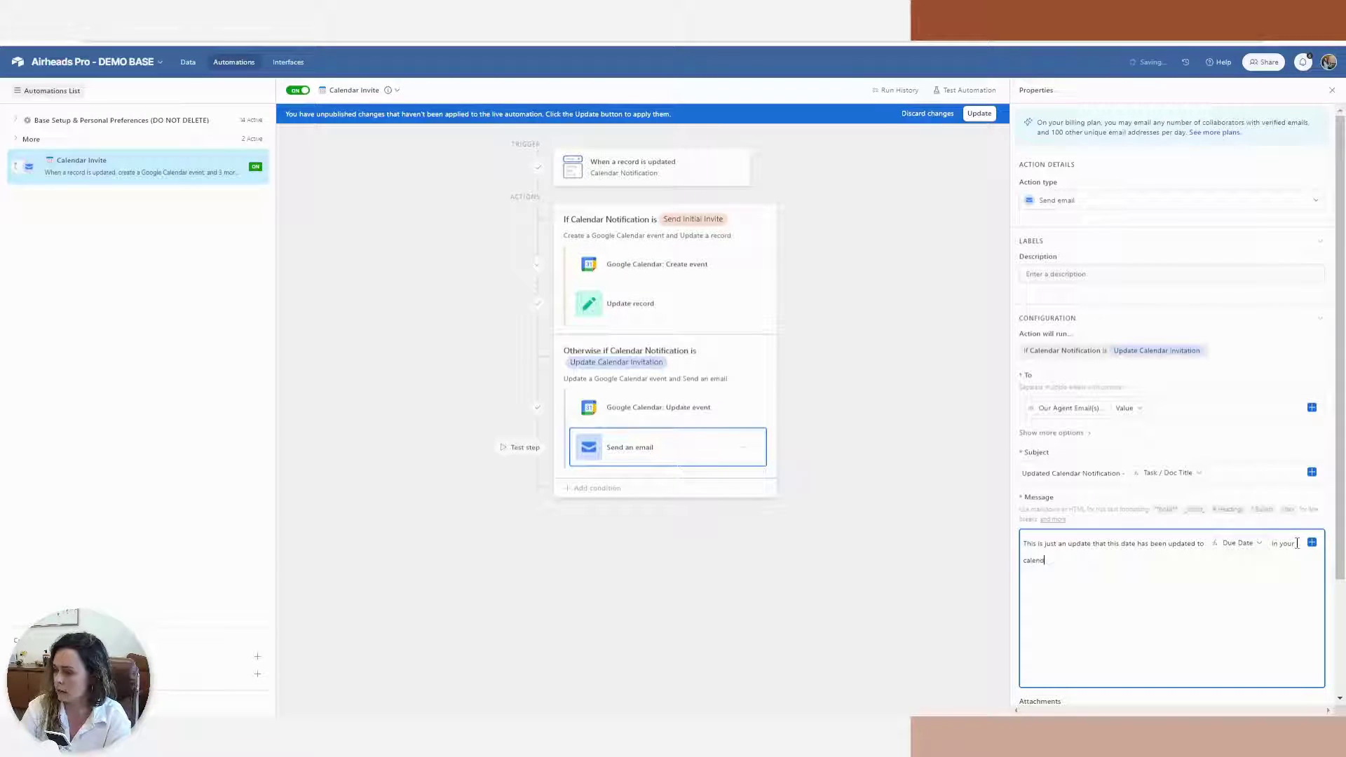
key(BackSpace)
click(979, 115)
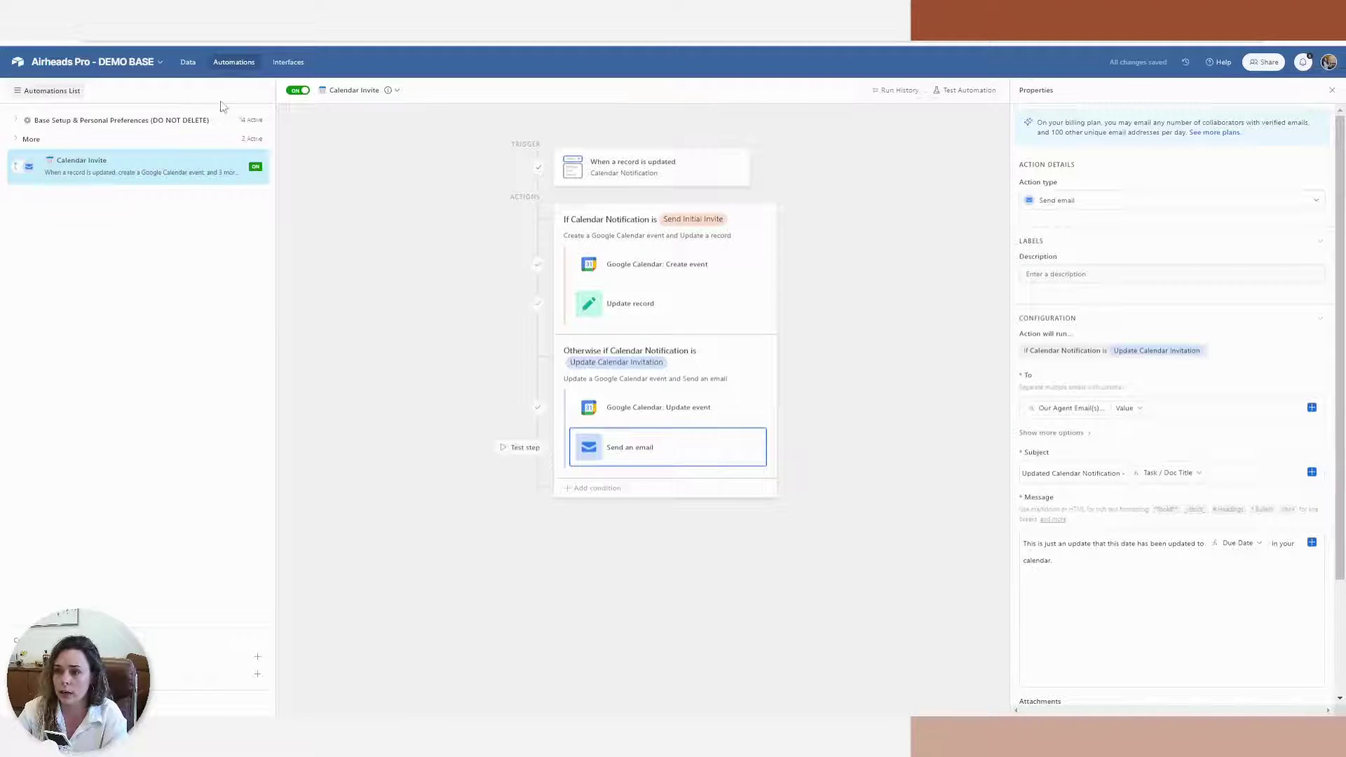
In the Checklists grid, give row 1 due date August 11 and Calendar Notification 'Send Initial Invite'
click(100, 157)
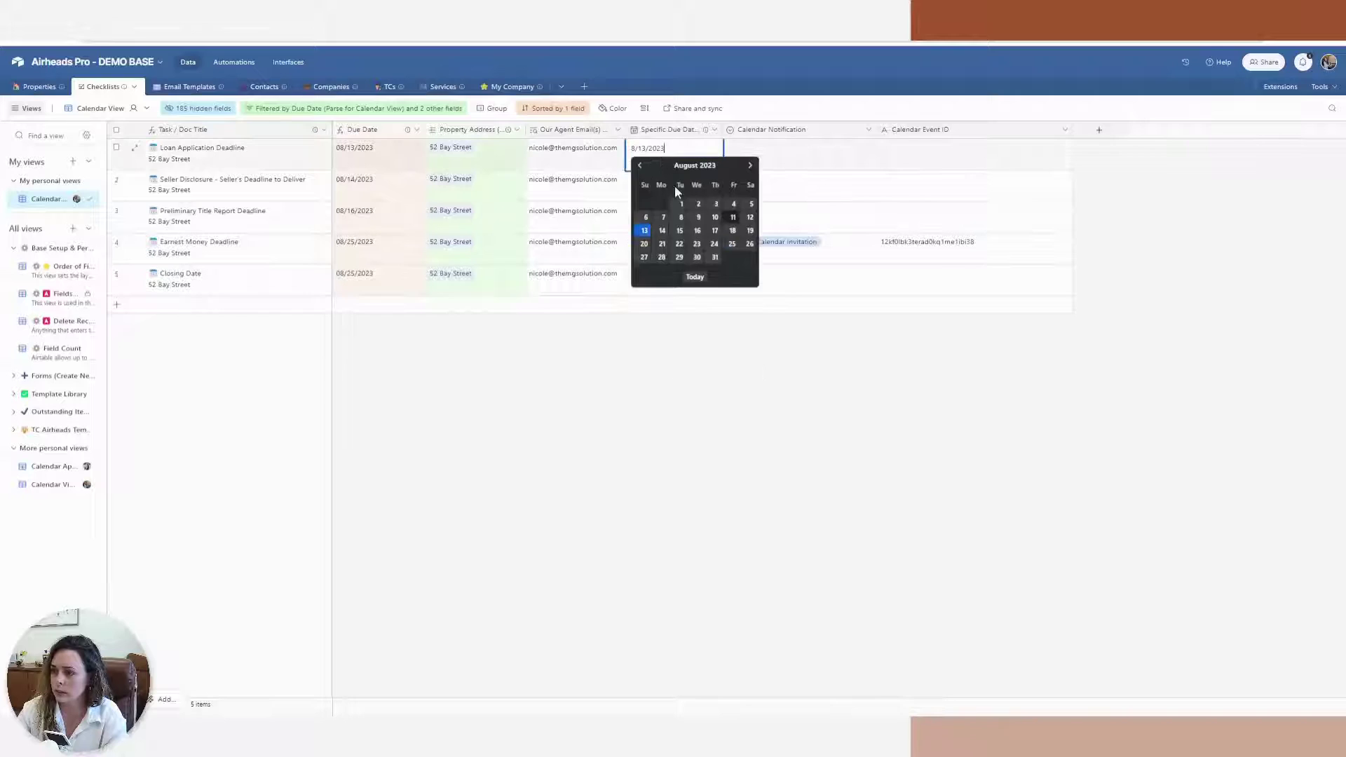
click(733, 217)
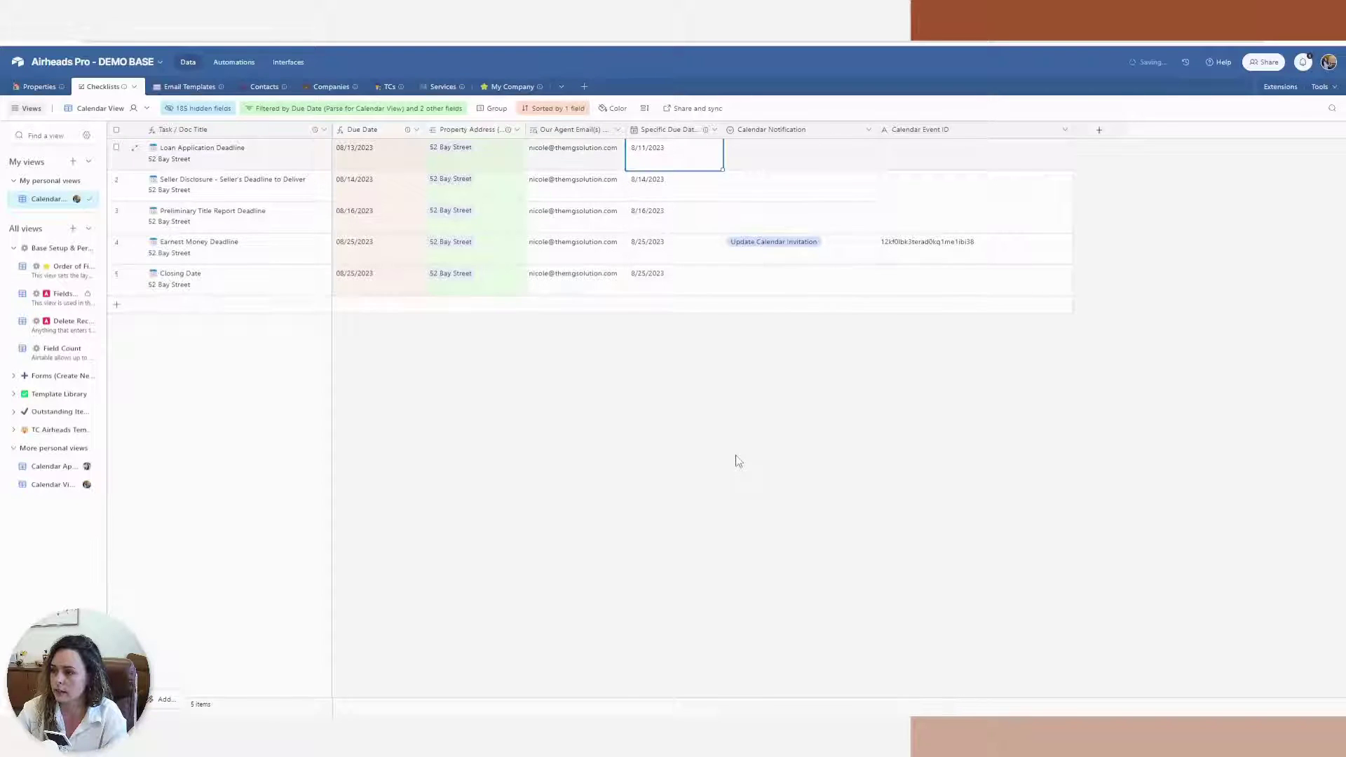
click(768, 160)
click(769, 160)
click(765, 207)
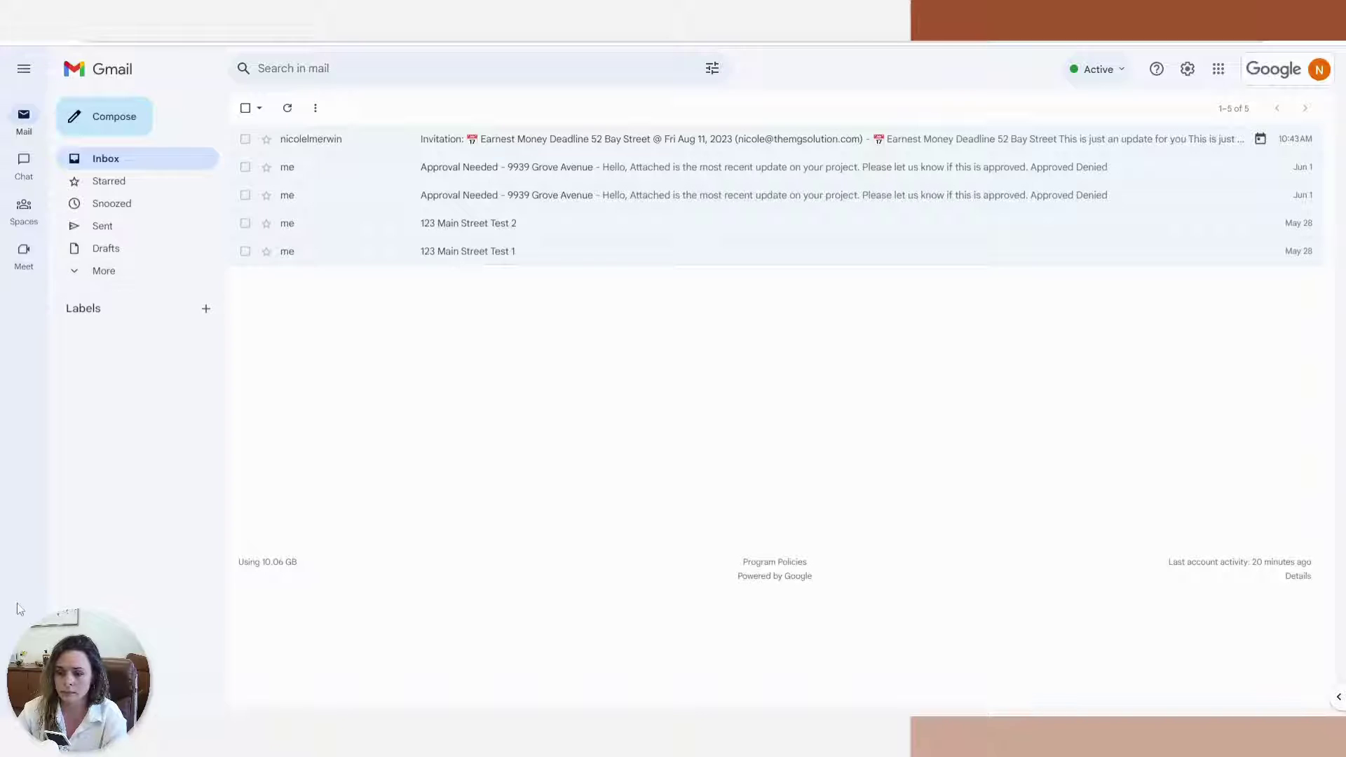
click(550, 138)
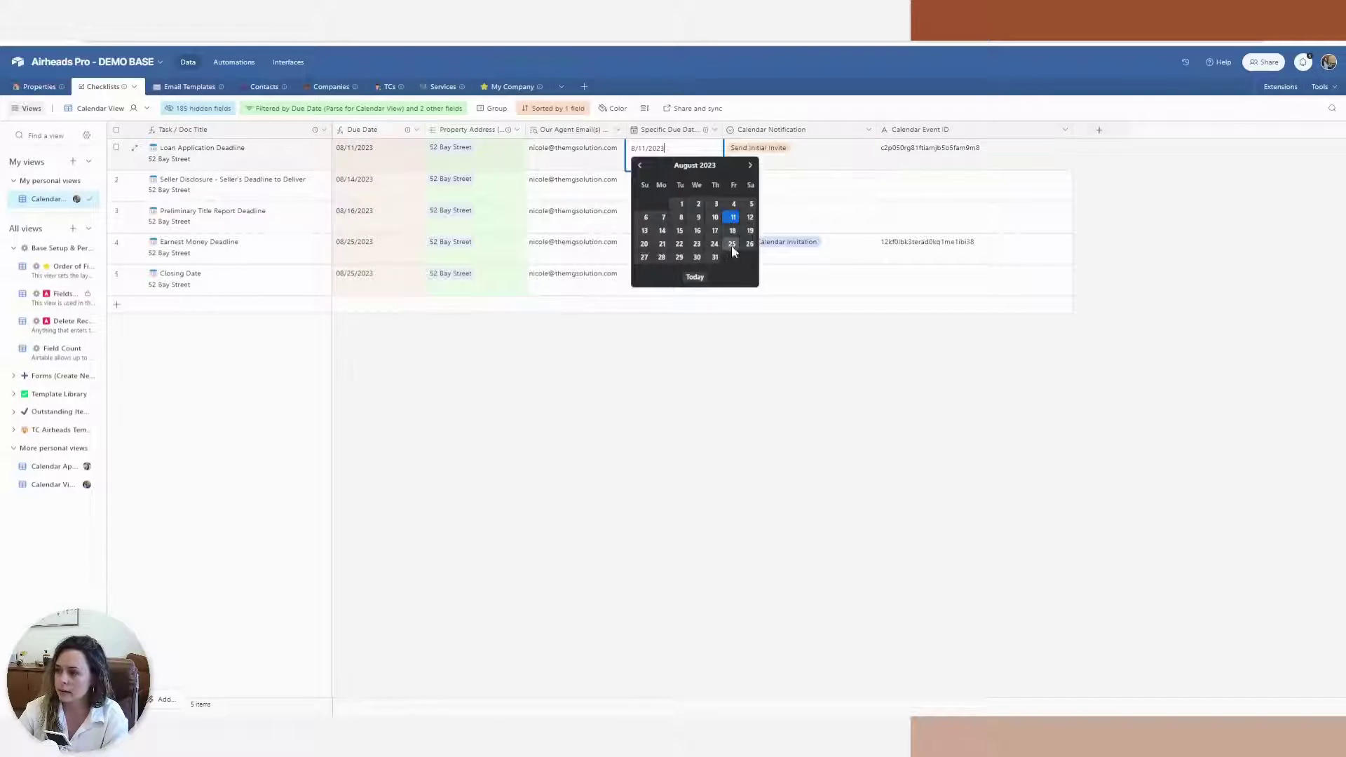
Move Loan Application Deadline to August 25 and set its Calendar Notification to 'Update Calendar Invitation'
click(731, 244)
click(780, 164)
click(780, 164)
click(786, 226)
click(753, 474)
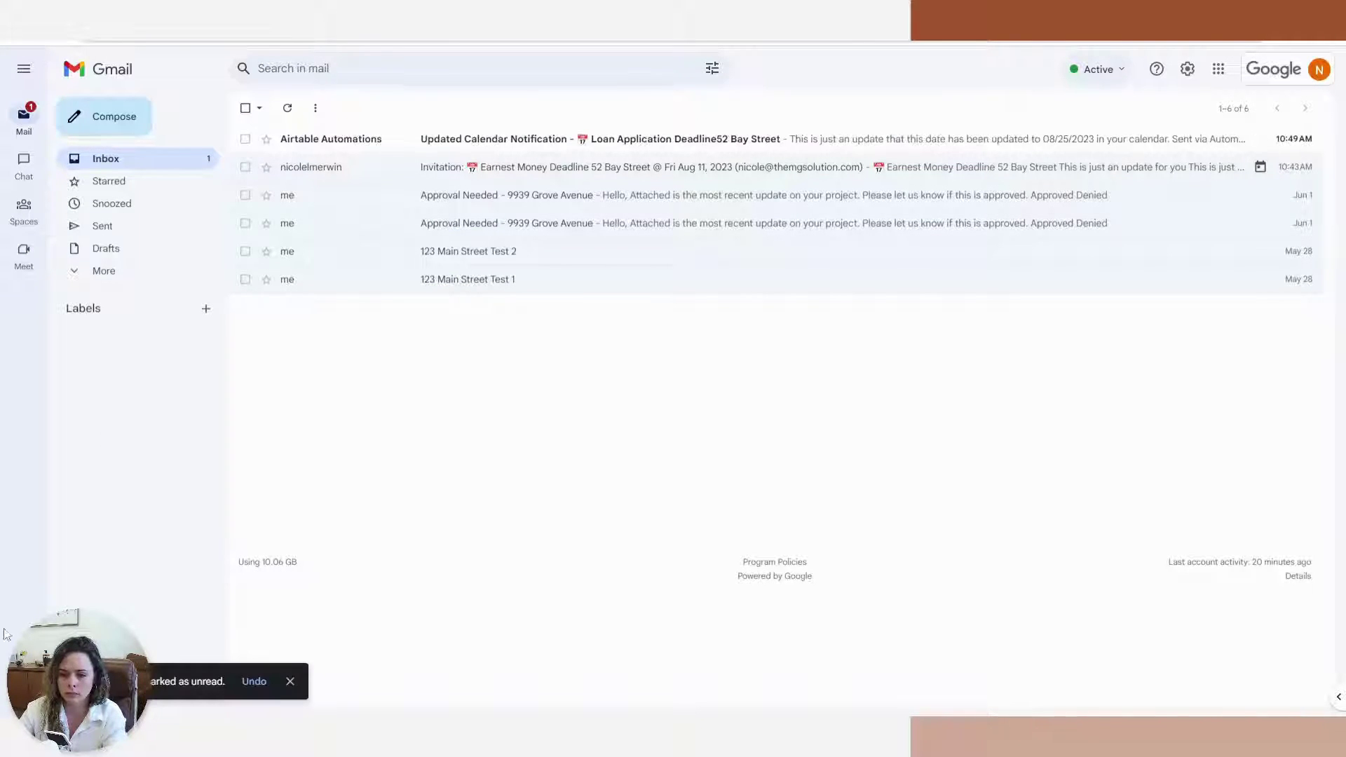
Read the Updated Calendar Notification email reporting 08/25/2023, then go back to the Gmail inbox
click(648, 141)
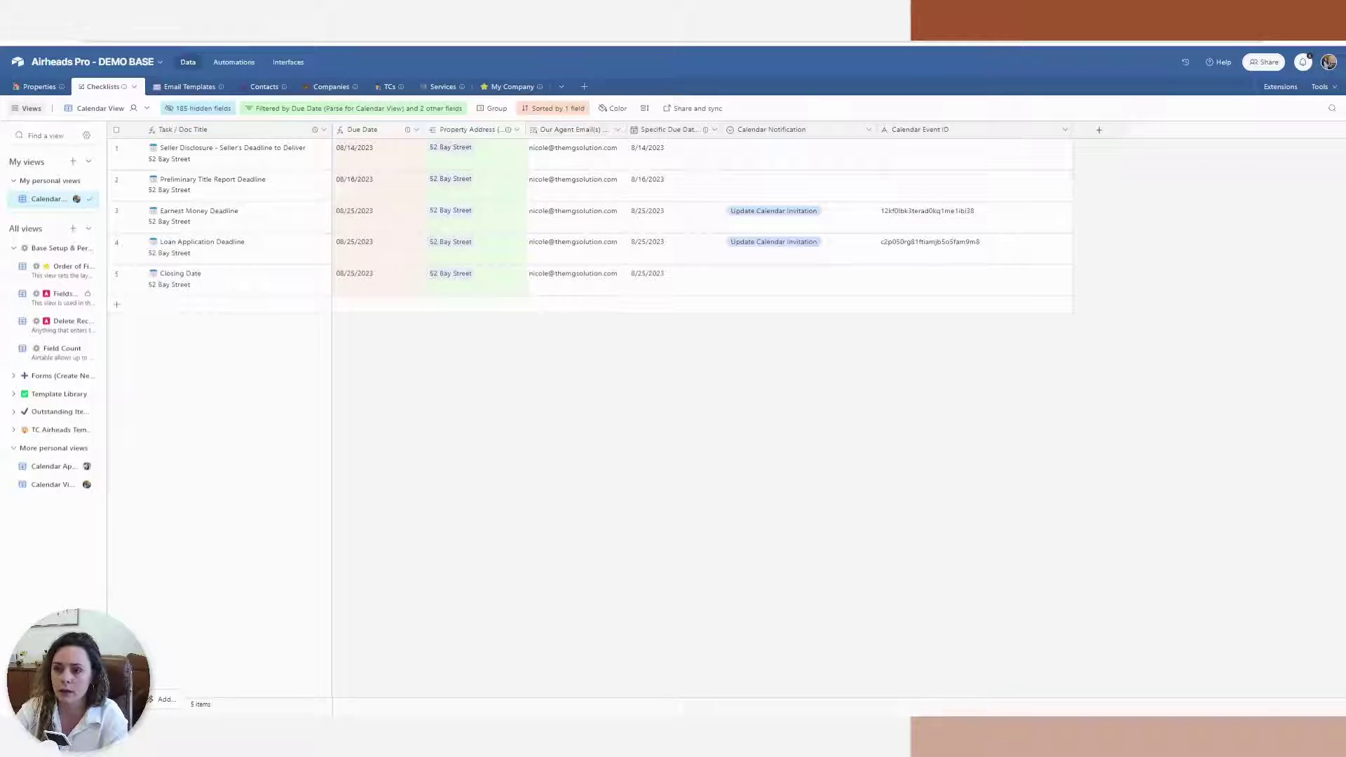
key(ctrl+Tab)
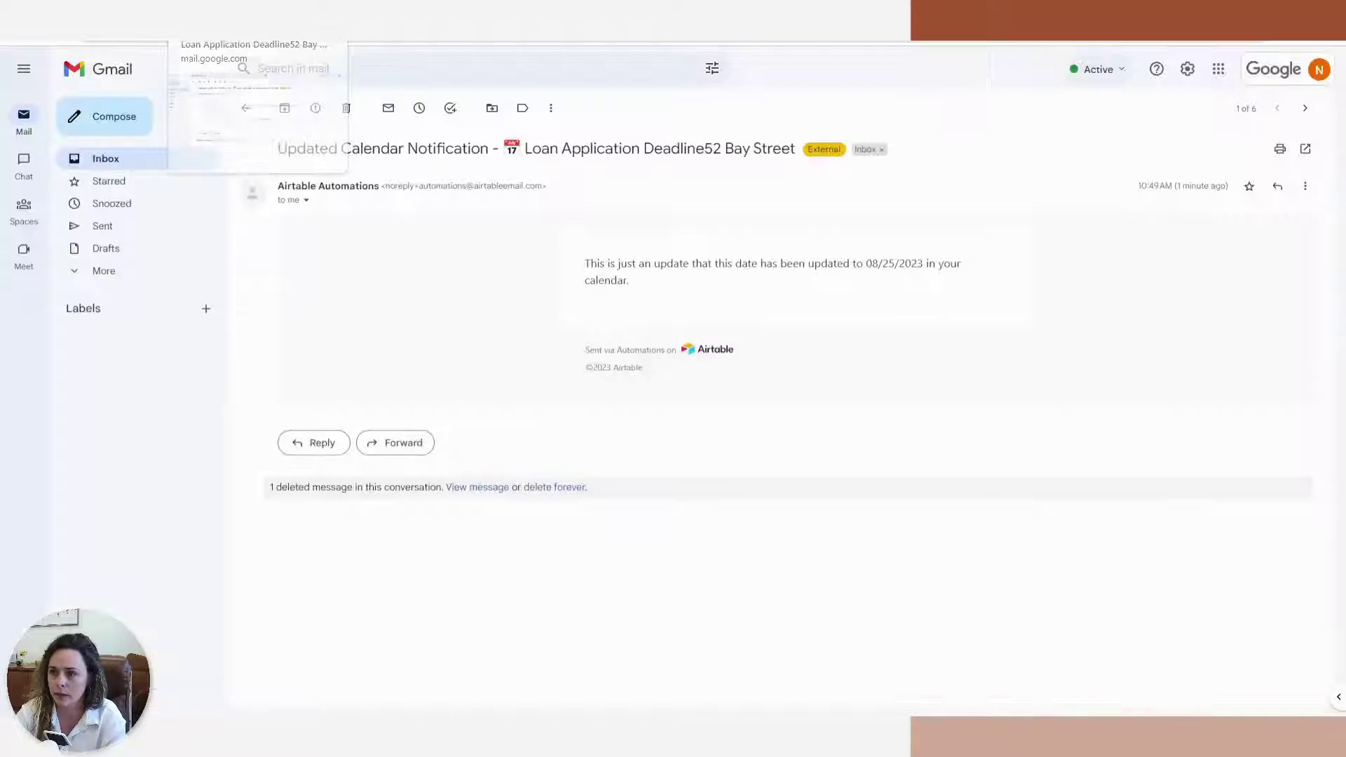
click(150, 164)
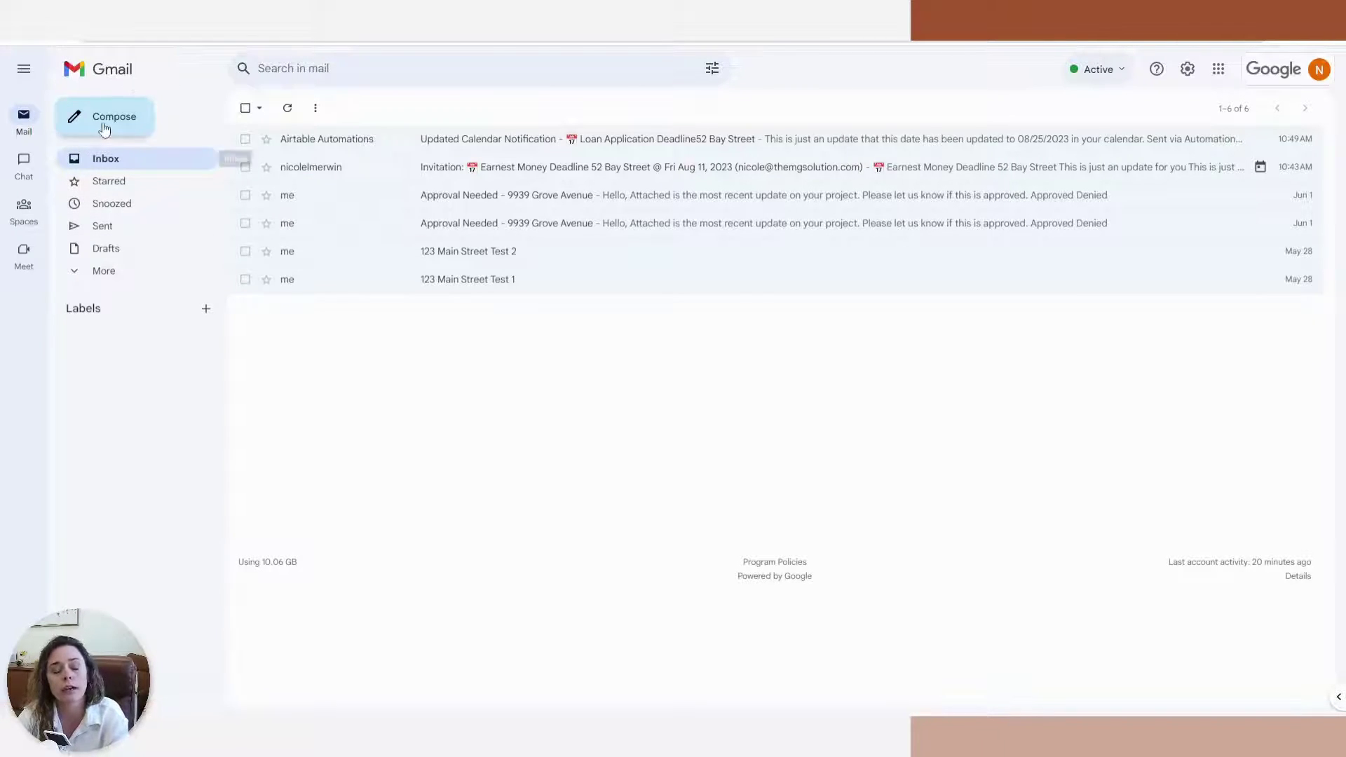
mouse_move(24, 166)
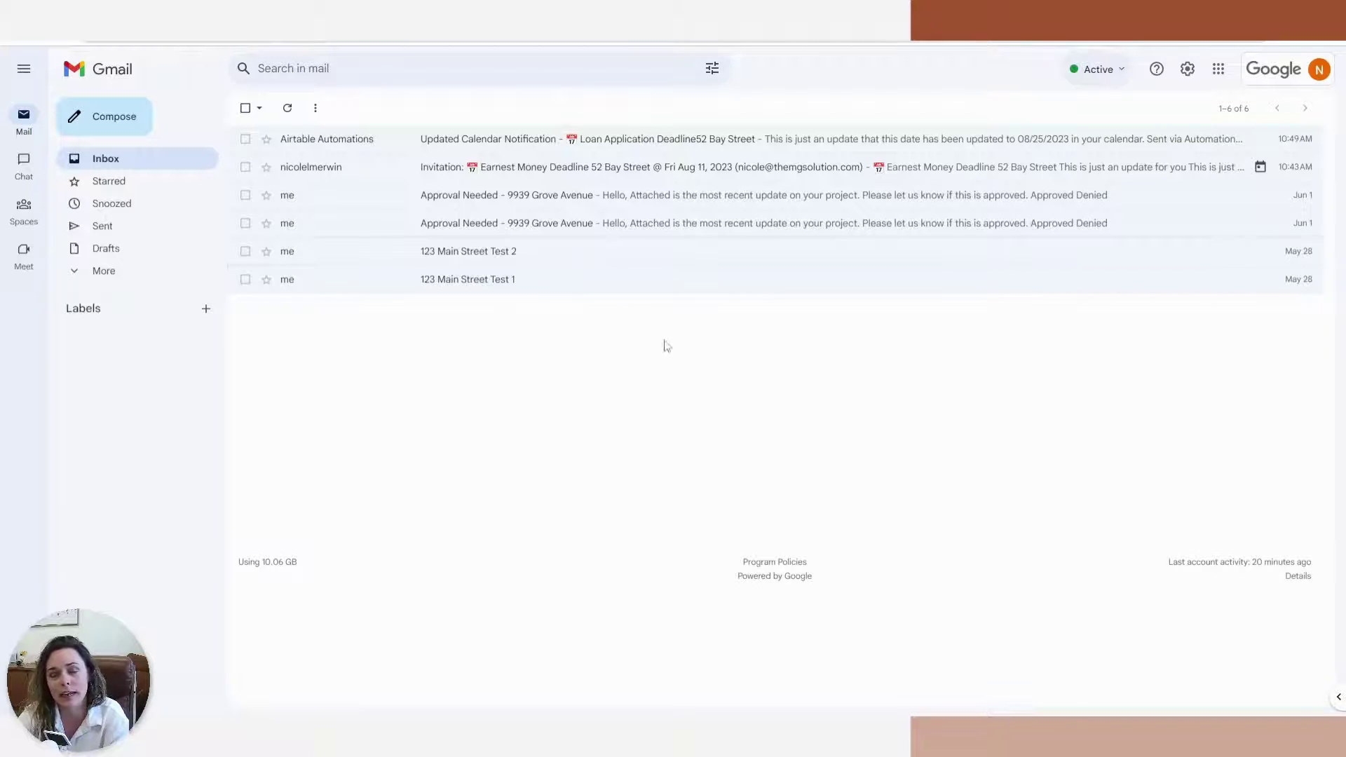